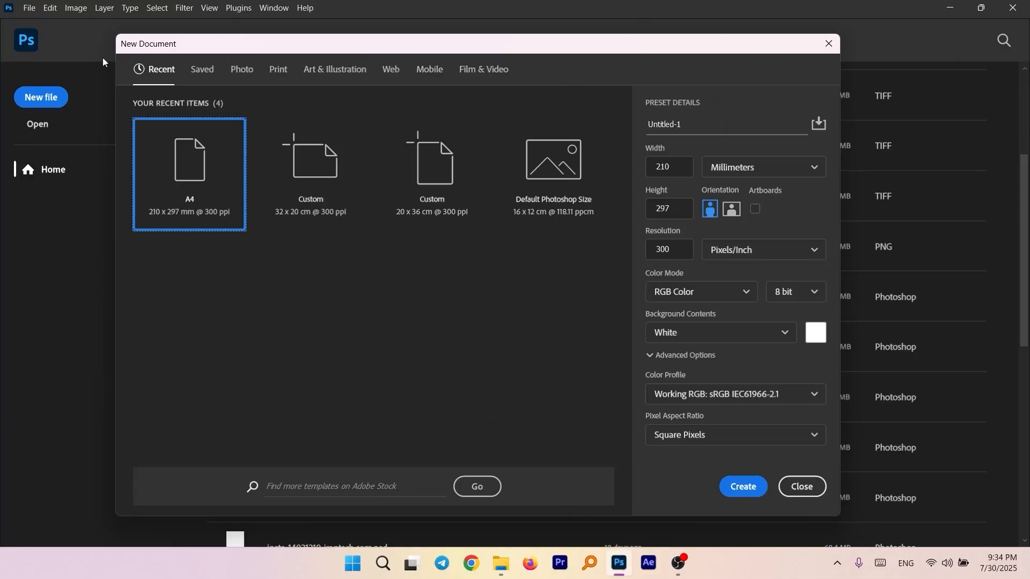
Step: Size the new document in centimeters, with a width of 34 and a height of 22
{"action": "left_click", "coordinate": [756, 167]}
{"action": "left_click", "coordinate": [728, 237]}
{"action": "double_click", "coordinate": [670, 167]}
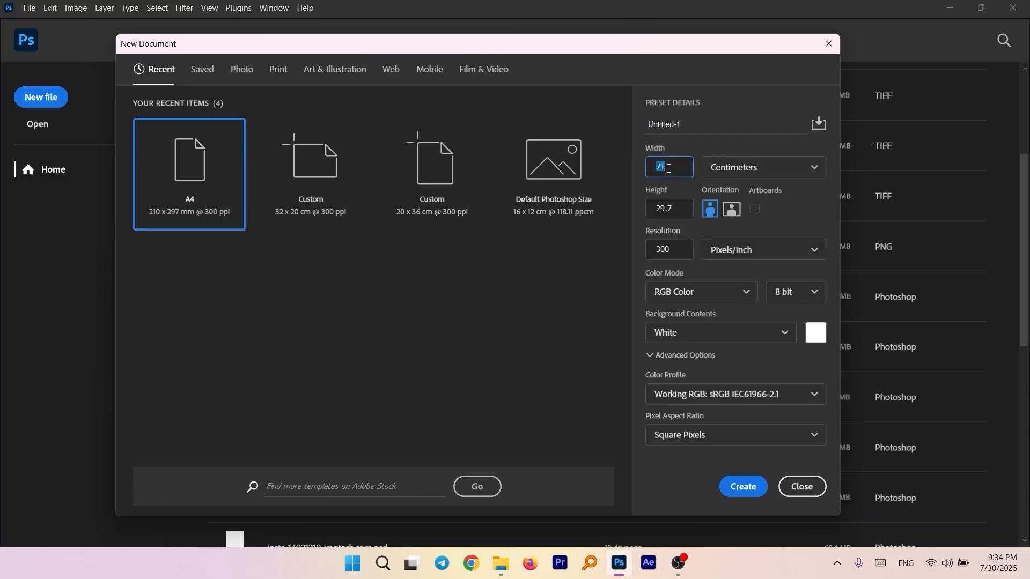
{"action": "type", "text": "34"}
{"action": "double_click", "coordinate": [663, 204]}
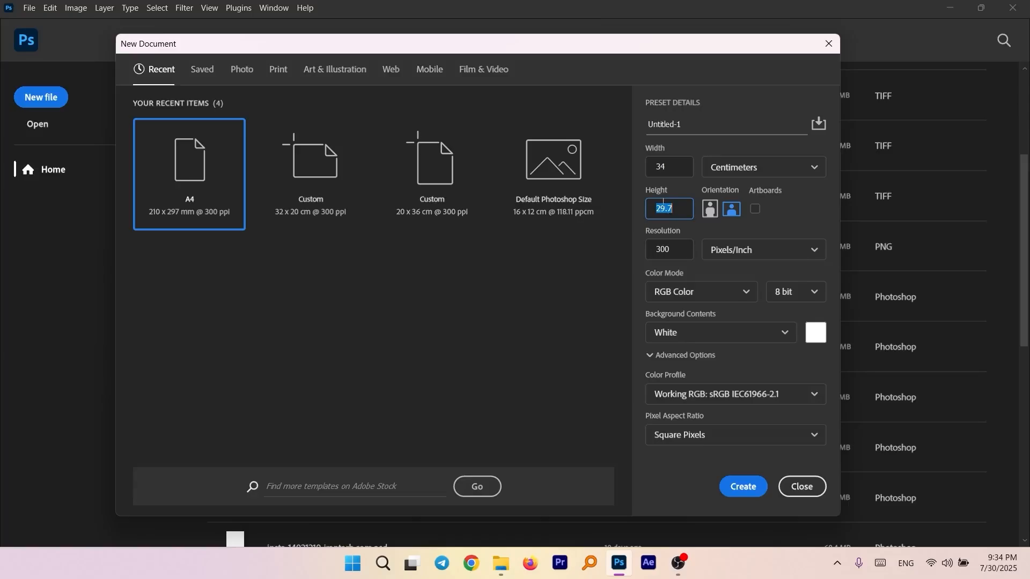
{"action": "type", "text": "22"}
Step: Set the new document to CMYK Color with the profile Don't Color Manage and create it
{"action": "left_click", "coordinate": [696, 299]}
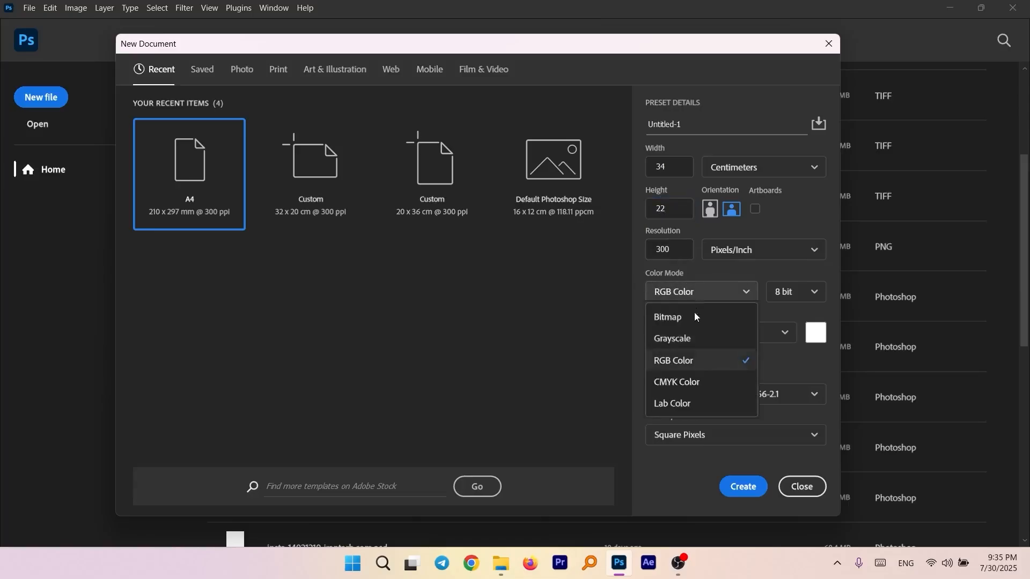
{"action": "left_click", "coordinate": [696, 382]}
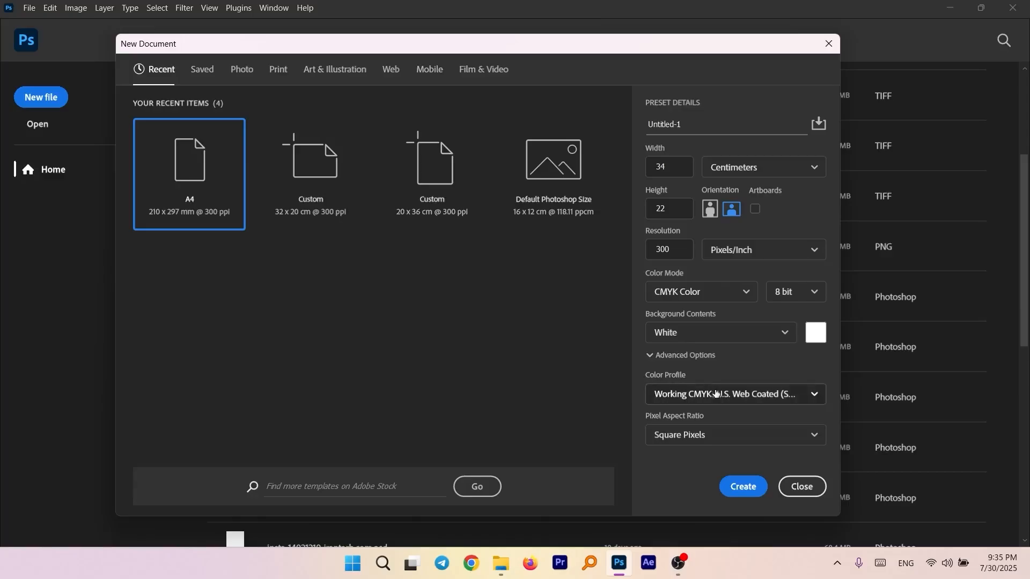
{"action": "left_click", "coordinate": [678, 391]}
{"action": "left_click", "coordinate": [696, 276]}
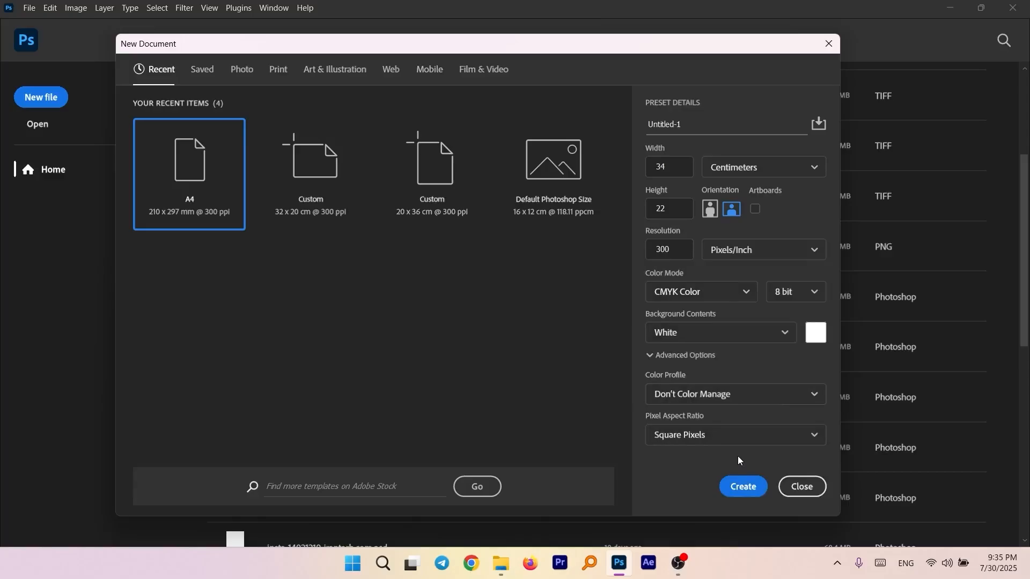
{"action": "left_click", "coordinate": [743, 489]}
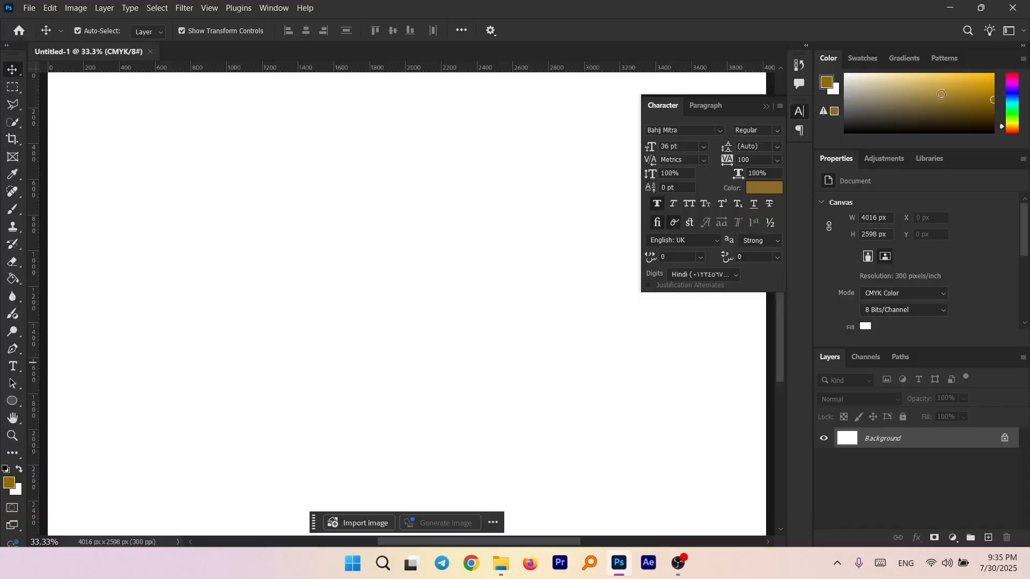
Step: Collapse the character settings and place a vertical guide at the horizontal middle of the canvas
{"action": "left_click", "coordinate": [767, 106]}
{"action": "left_click_drag", "start_coordinate": [34, 216], "coordinate": [431, 155]}
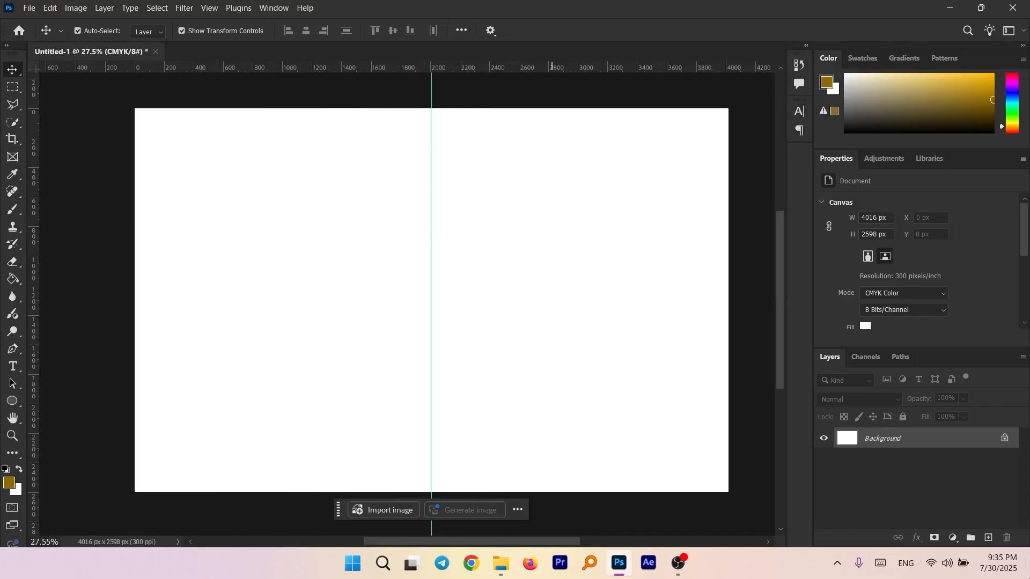
Step: Preview the painting of the walking man from New folder in File Explorer and open it in Photoshop as a separate document
{"action": "left_click", "coordinate": [501, 563]}
{"action": "left_click_drag", "start_coordinate": [462, 97], "coordinate": [757, 127]}
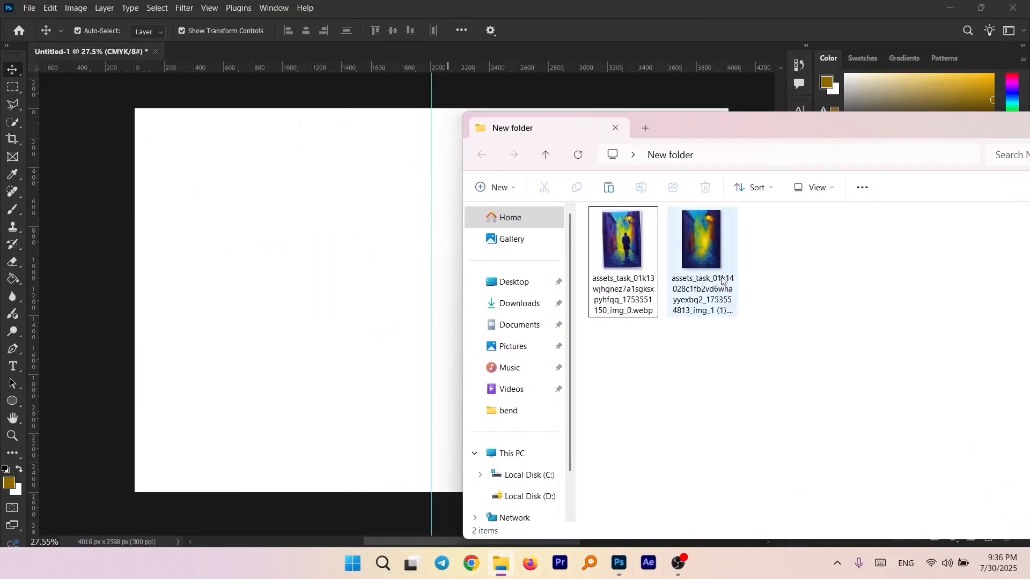
{"action": "double_click", "coordinate": [625, 236]}
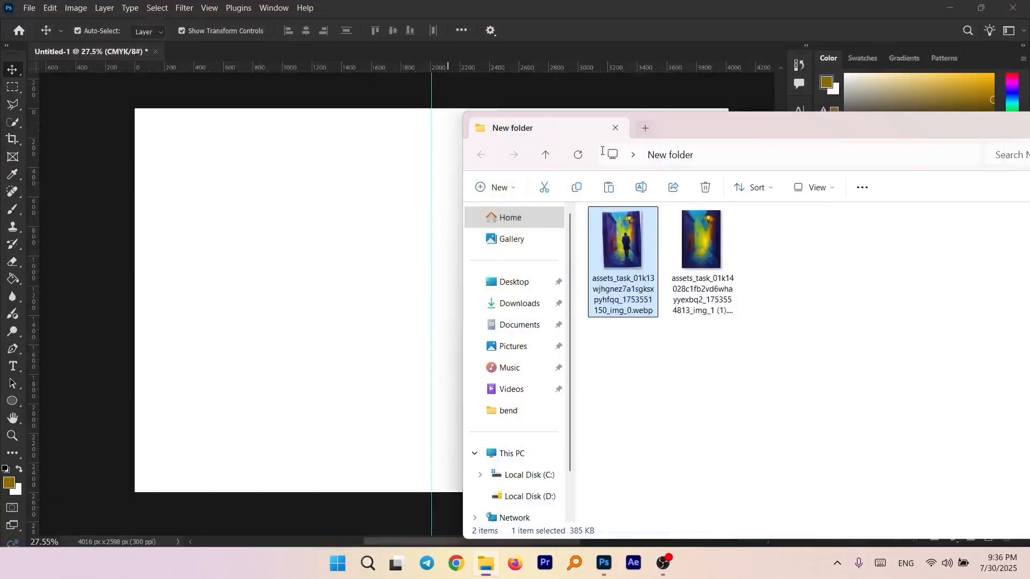
{"action": "left_click", "coordinate": [1013, 14]}
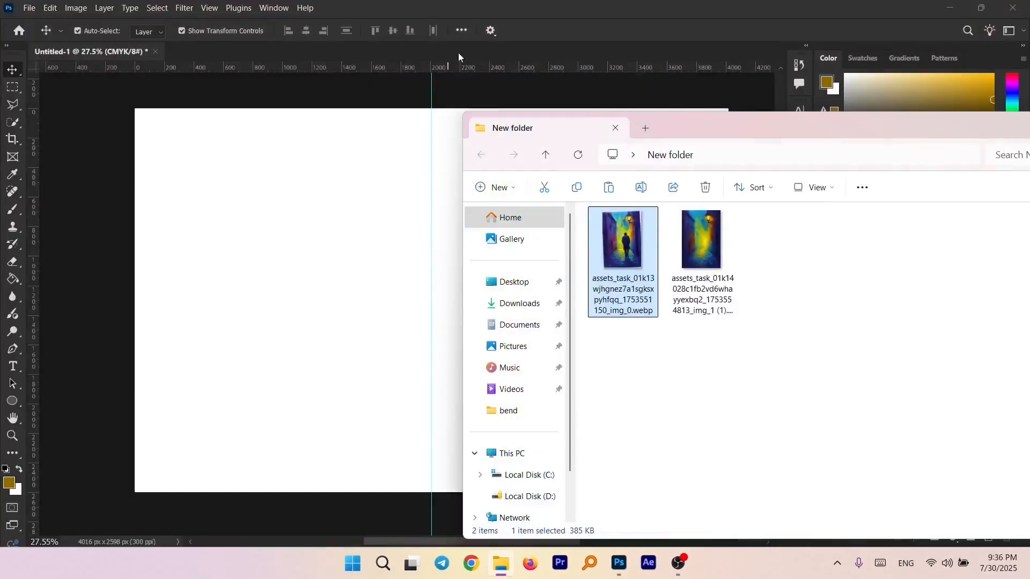
{"action": "left_click_drag", "start_coordinate": [458, 52], "coordinate": [294, 49]}
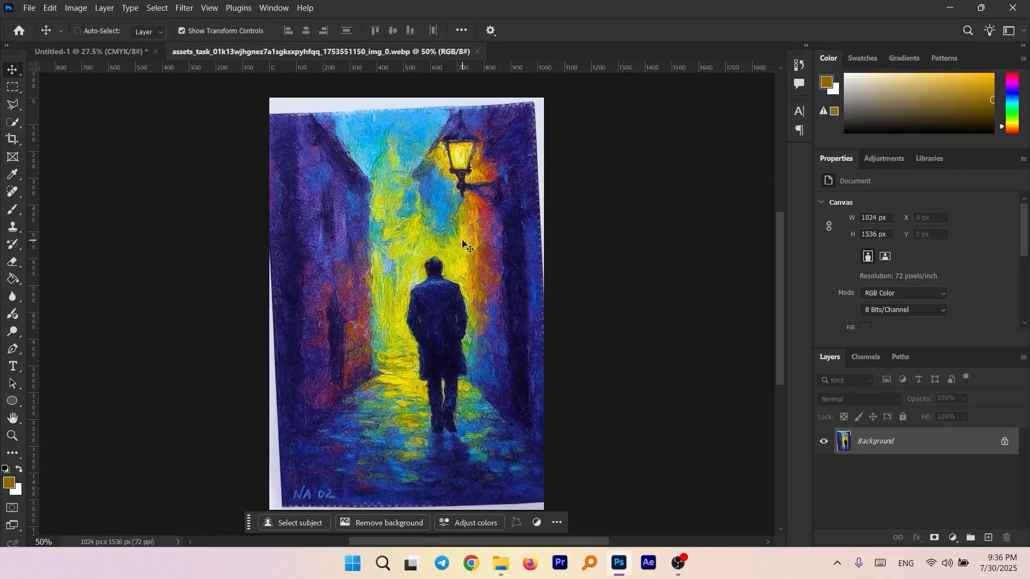
Step: Straighten the whole painting by rotating it slightly clockwise, and clear the selection
{"action": "key", "text": "ctrl+a"}
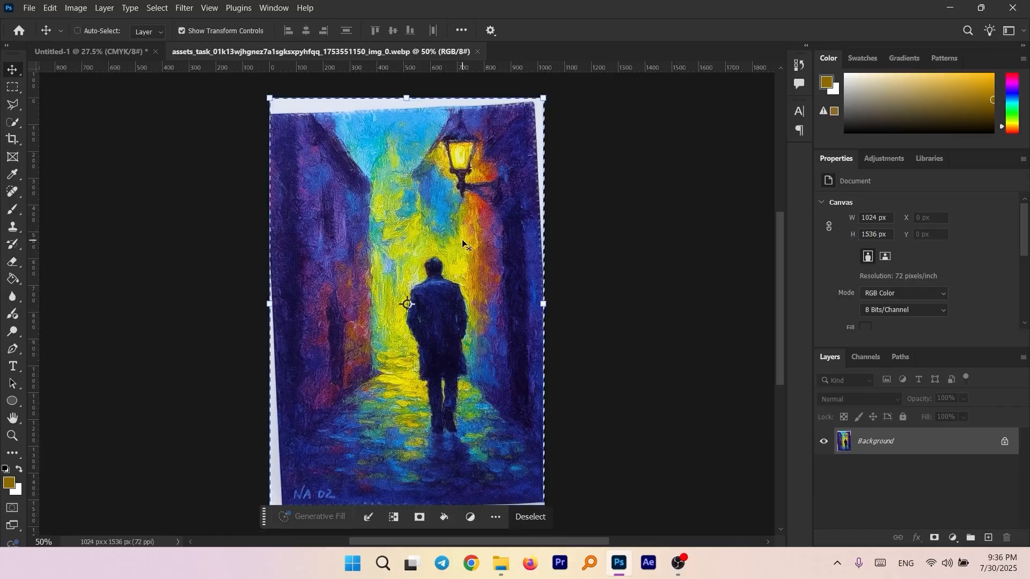
{"action": "key", "text": "ctrl+t"}
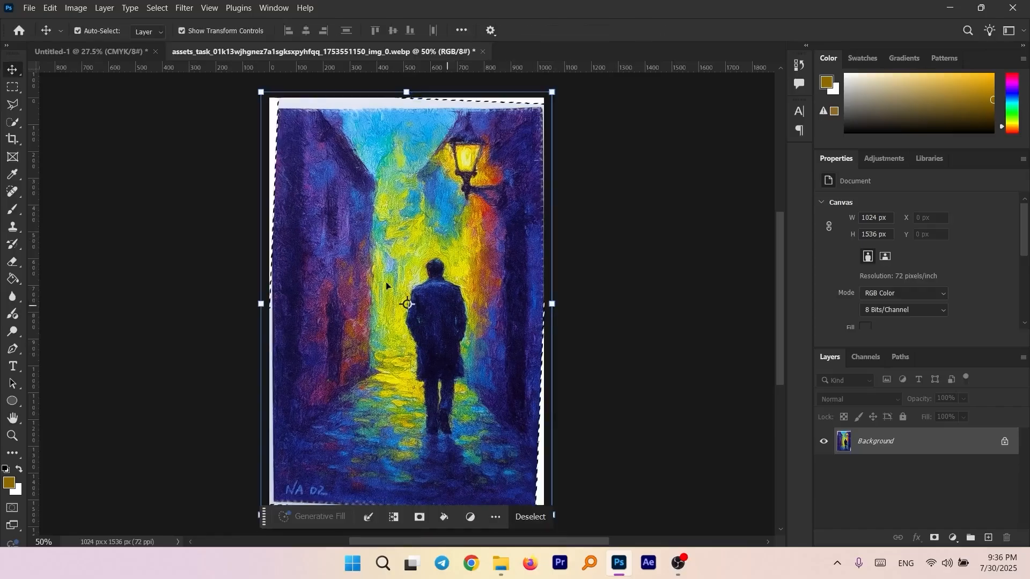
{"action": "left_click", "coordinate": [13, 141]}
{"action": "key", "text": "ctrl+d"}
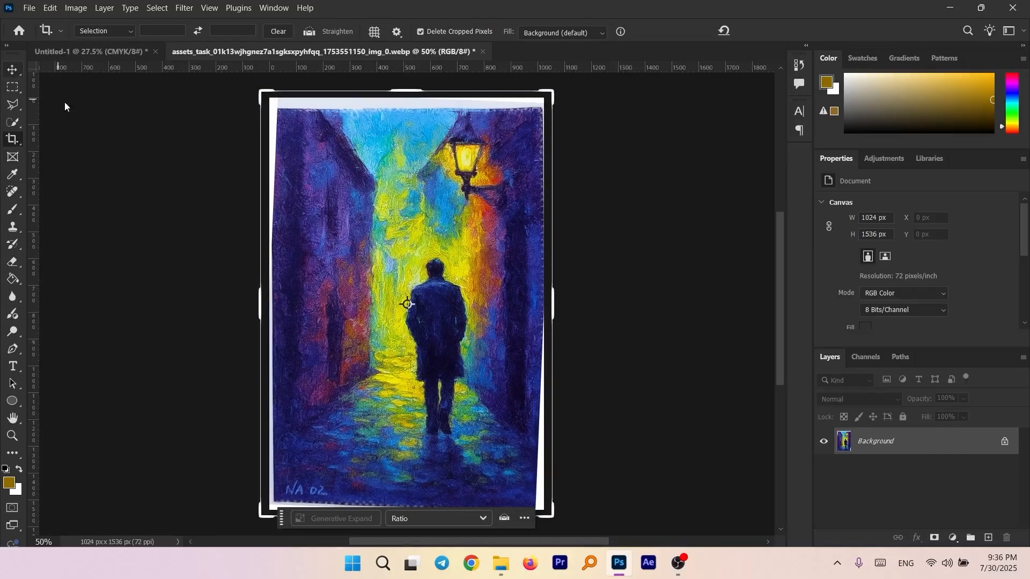
Step: Crop the white margins off all four sides of the painting, down to about 932 x 1374 px
{"action": "mouse_move", "coordinate": [557, 290]}
{"action": "left_mouse_down"}
{"action": "mouse_move", "coordinate": [554, 275]}
{"action": "mouse_move", "coordinate": [542, 277]}
{"action": "left_mouse_up"}
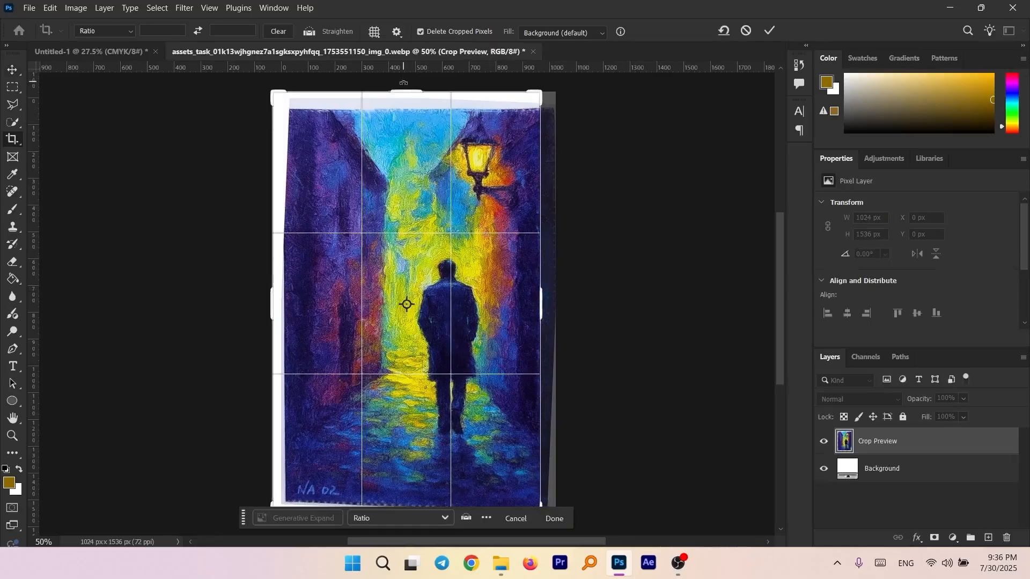
{"action": "left_click_drag", "start_coordinate": [403, 82], "coordinate": [406, 102]}
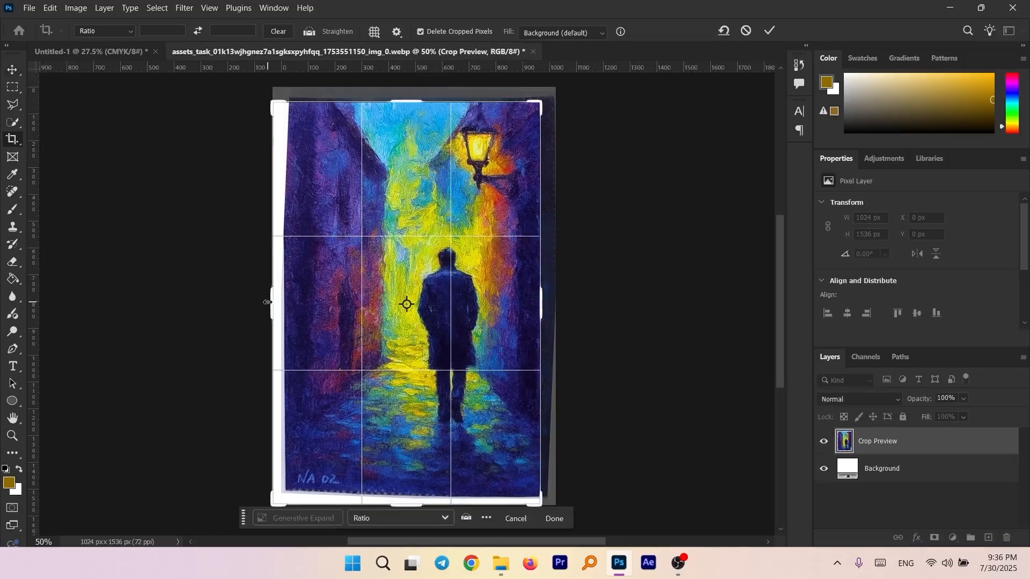
{"action": "left_click_drag", "start_coordinate": [267, 302], "coordinate": [292, 291]}
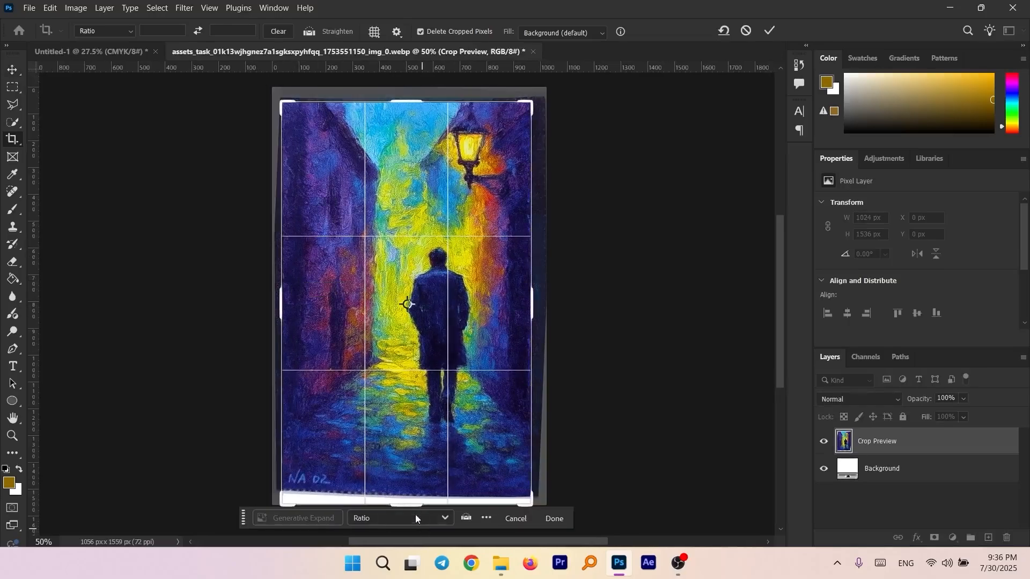
{"action": "mouse_move", "coordinate": [407, 504]}
{"action": "left_mouse_down"}
{"action": "mouse_move", "coordinate": [411, 478]}
{"action": "mouse_move", "coordinate": [409, 487]}
{"action": "left_mouse_up"}
{"action": "key", "text": "Return"}
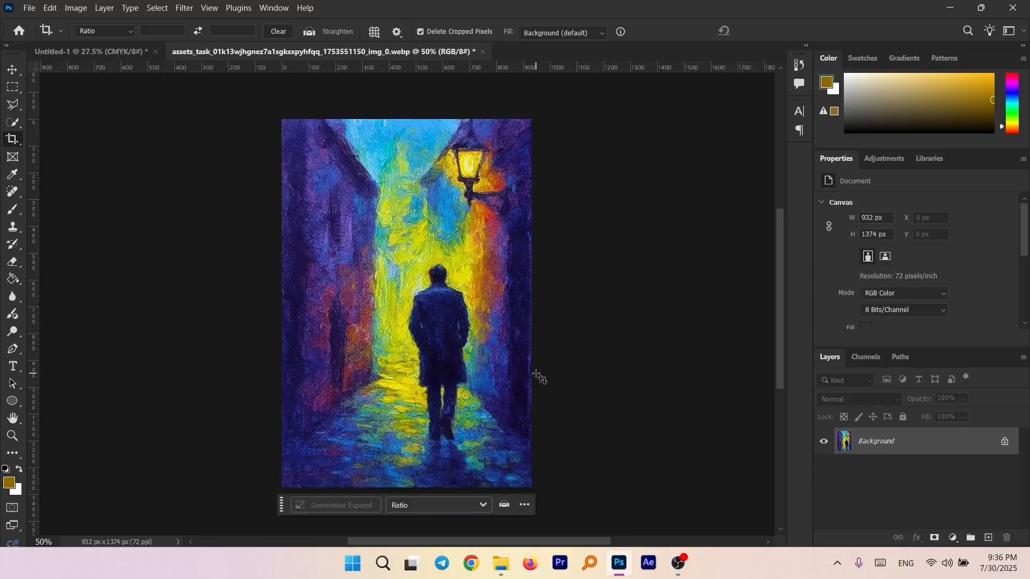
Step: Duplicate the cropped painting as a new layer and bring it into Untitled-1, placed in the half before the vertical guide
{"action": "key", "text": "ctrl+j"}
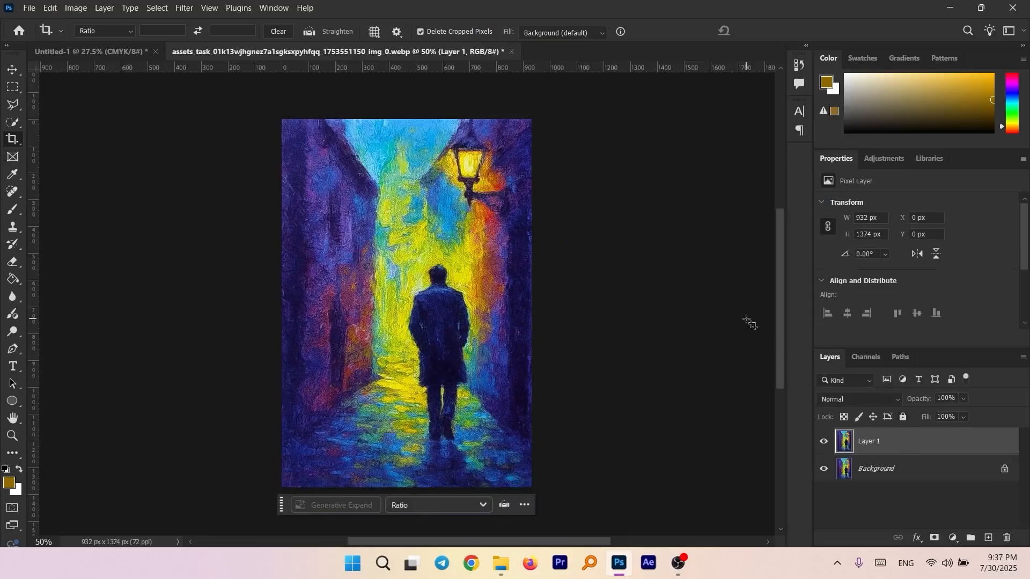
{"action": "left_click", "coordinate": [127, 52]}
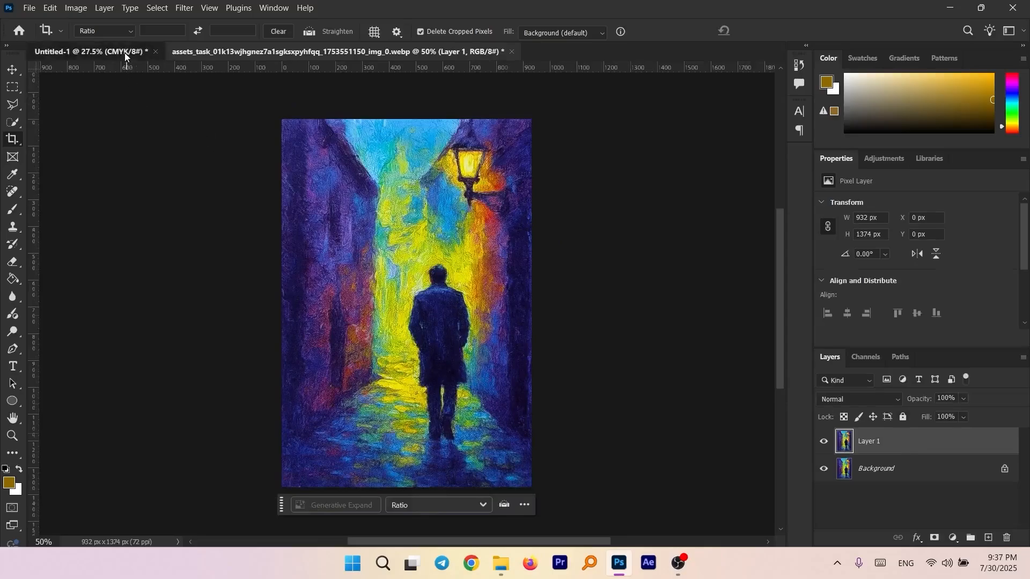
{"action": "key", "text": "v"}
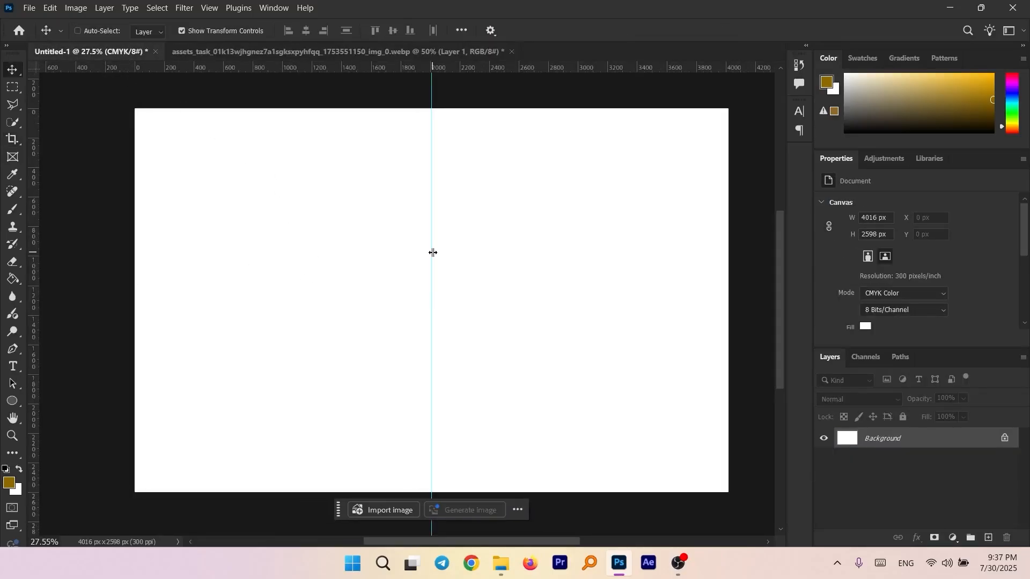
{"action": "key", "text": "ctrl+v"}
{"action": "mouse_move", "coordinate": [458, 281]}
{"action": "left_mouse_down"}
{"action": "mouse_move", "coordinate": [309, 317]}
{"action": "mouse_move", "coordinate": [288, 285]}
{"action": "left_mouse_up"}
{"action": "left_click", "coordinate": [105, 238]}
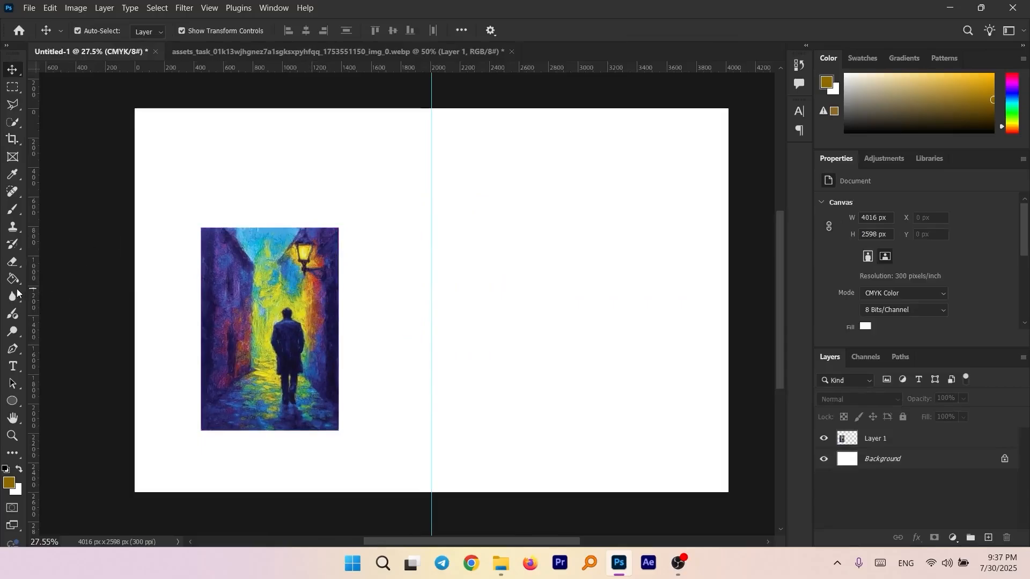
Step: Choose the KYLE Bonus Chunky Charcoal preset at 112 px for the Brush tool
{"action": "right_click", "coordinate": [12, 210]}
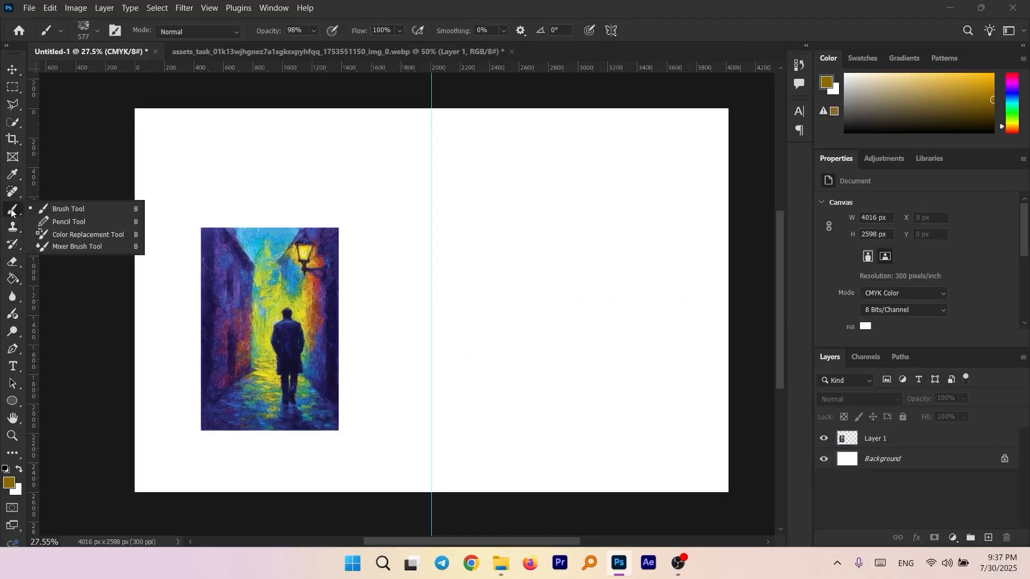
{"action": "left_click", "coordinate": [42, 210]}
{"action": "left_click", "coordinate": [98, 31]}
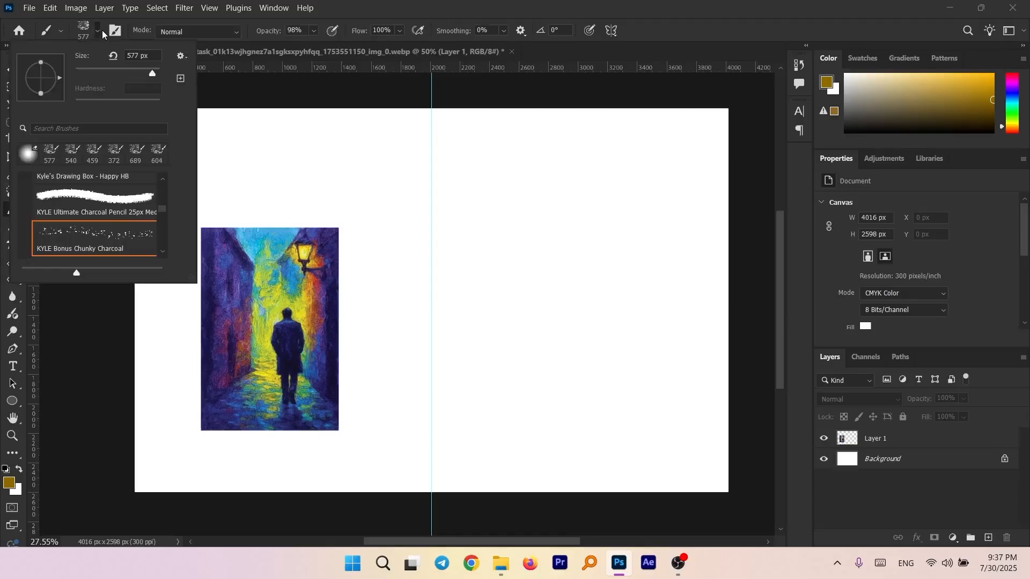
{"action": "scroll", "coordinate": [86, 231], "scroll_direction": "down", "scroll_amount": 1}
{"action": "scroll", "coordinate": [86, 233], "scroll_direction": "down", "scroll_amount": 1}
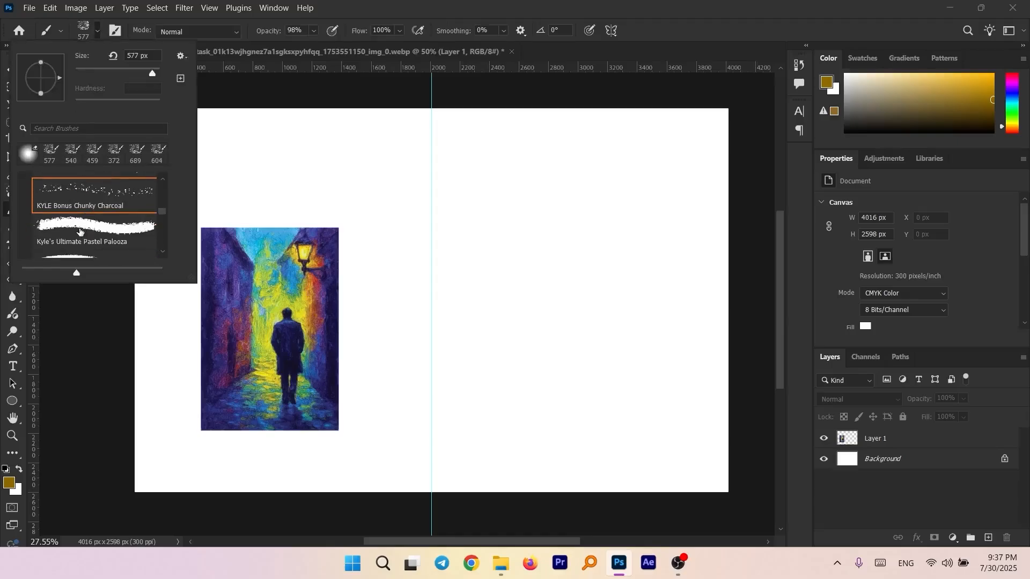
{"action": "left_click", "coordinate": [80, 231]}
{"action": "left_click", "coordinate": [85, 209]}
{"action": "scroll", "coordinate": [92, 206], "scroll_direction": "up", "scroll_amount": 2}
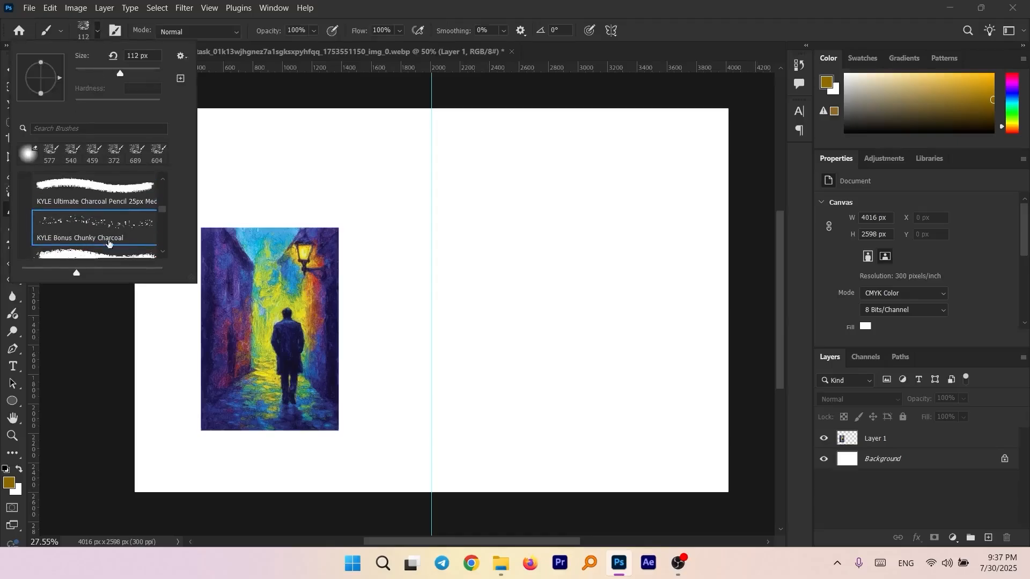
{"action": "key", "text": "v"}
{"action": "left_click", "coordinate": [294, 305]}
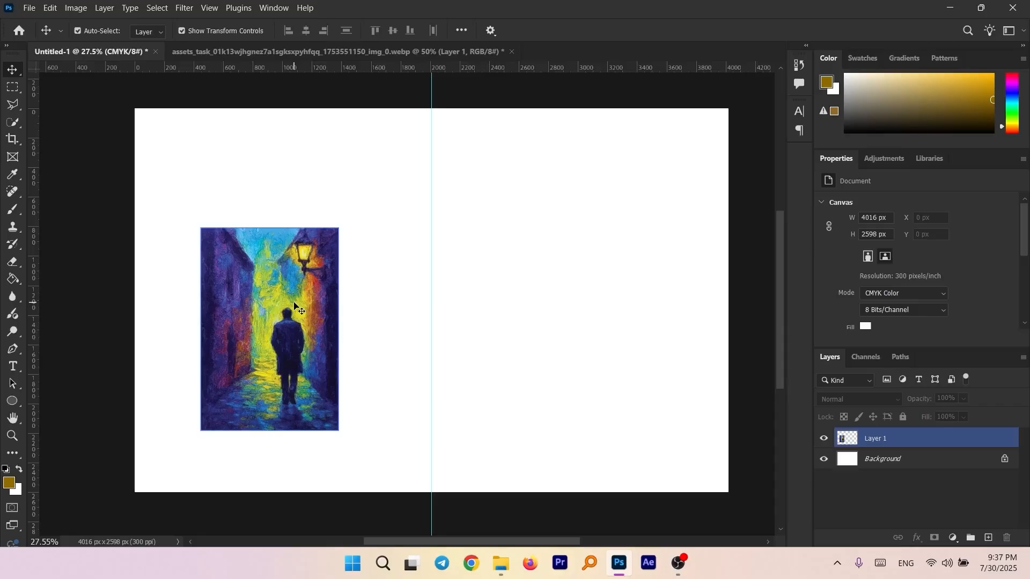
{"action": "scroll", "coordinate": [280, 325], "scroll_direction": "up", "scroll_amount": 2}
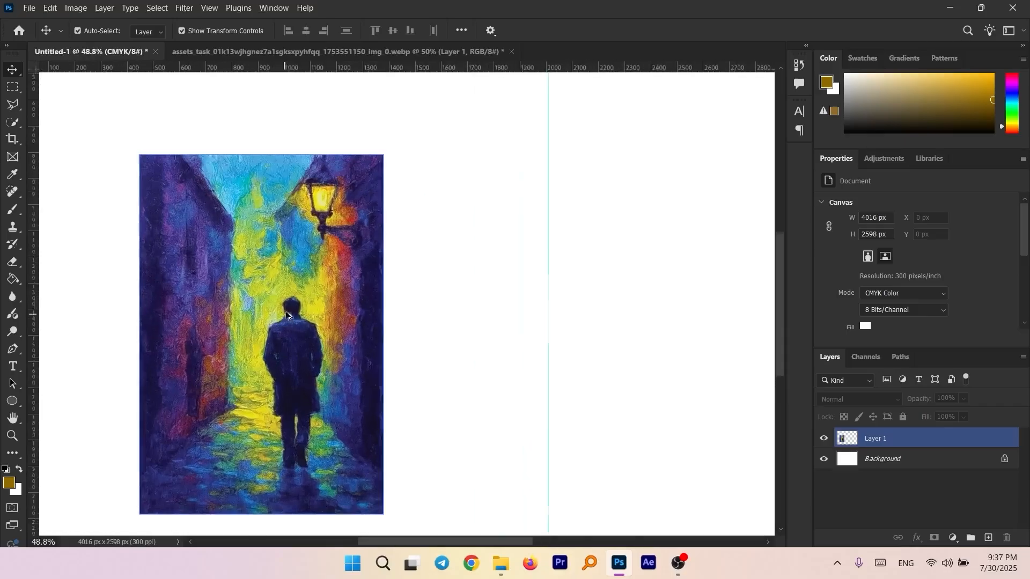
{"action": "scroll", "coordinate": [314, 226], "scroll_direction": "down", "scroll_amount": 2}
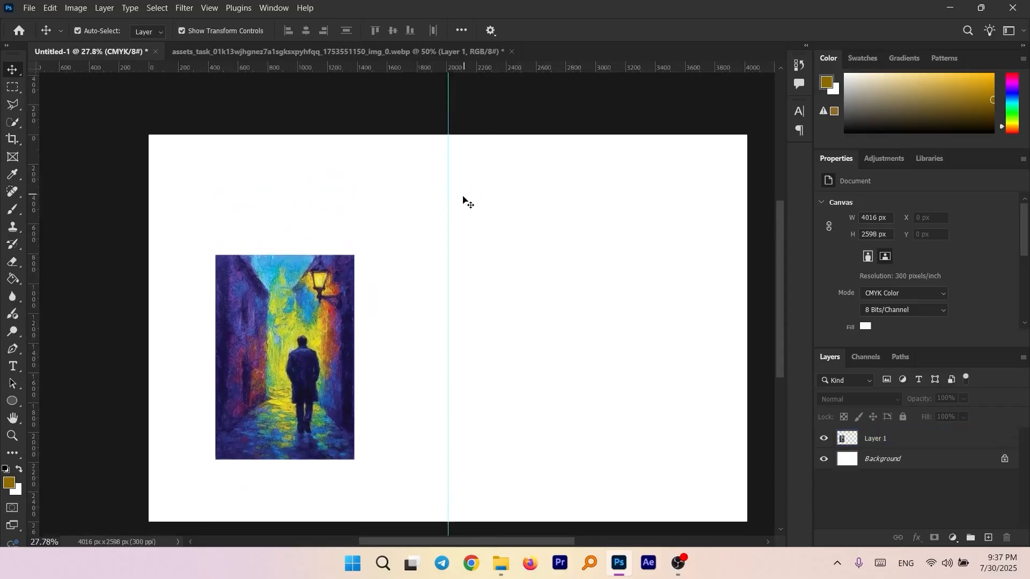
Step: Make the Background layer active for brush painting and enlarge the brush to about 342 px
{"action": "left_click", "coordinate": [14, 210]}
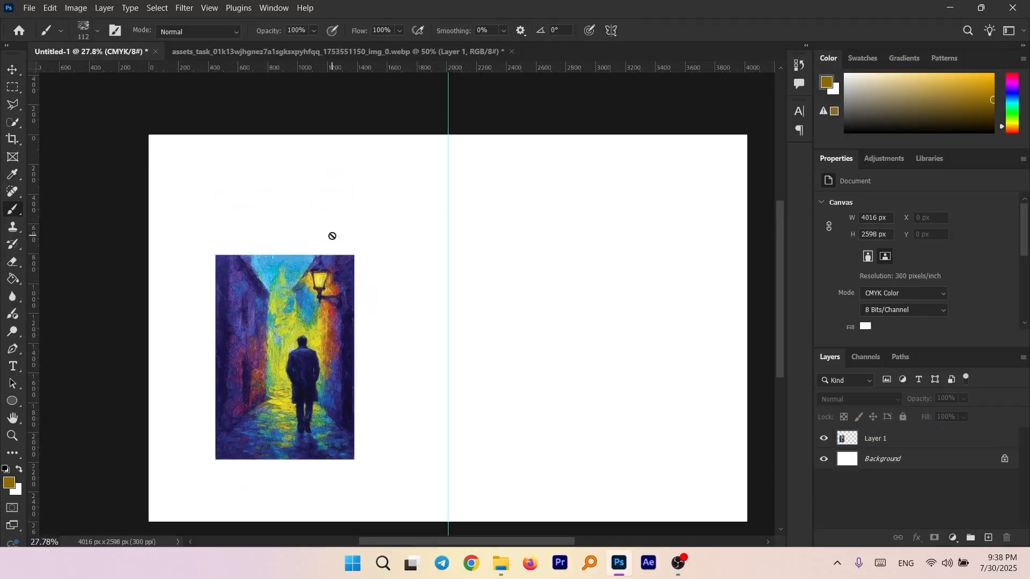
{"action": "left_click", "coordinate": [915, 458]}
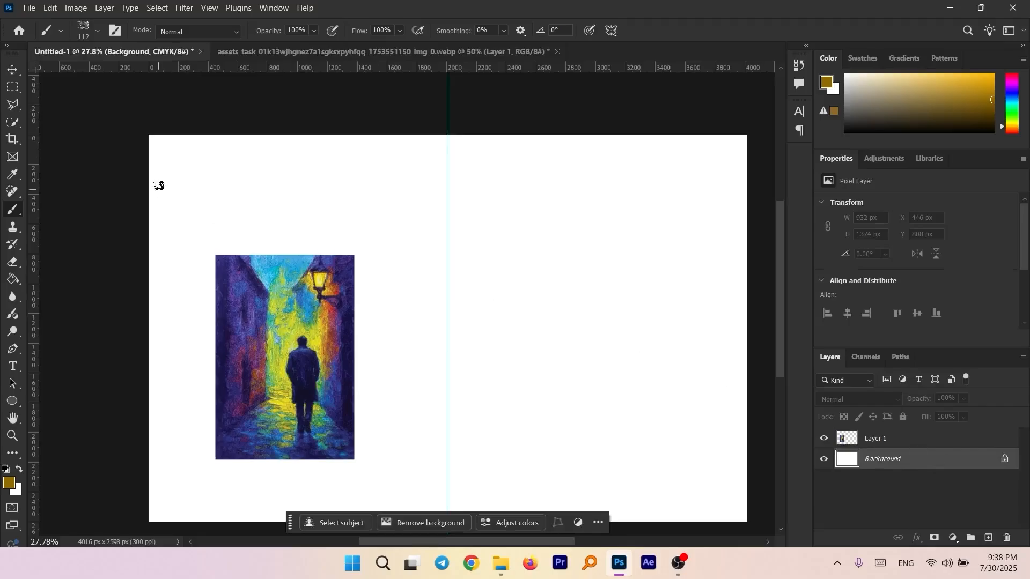
{"action": "left_click_drag", "start_coordinate": [79, 339], "coordinate": [111, 339]}
Step: Sample the blue beside the street lamp in the painting as the brush color and enlarge the brush to about 651 px
{"action": "scroll", "coordinate": [301, 360], "scroll_direction": "up", "scroll_amount": 4}
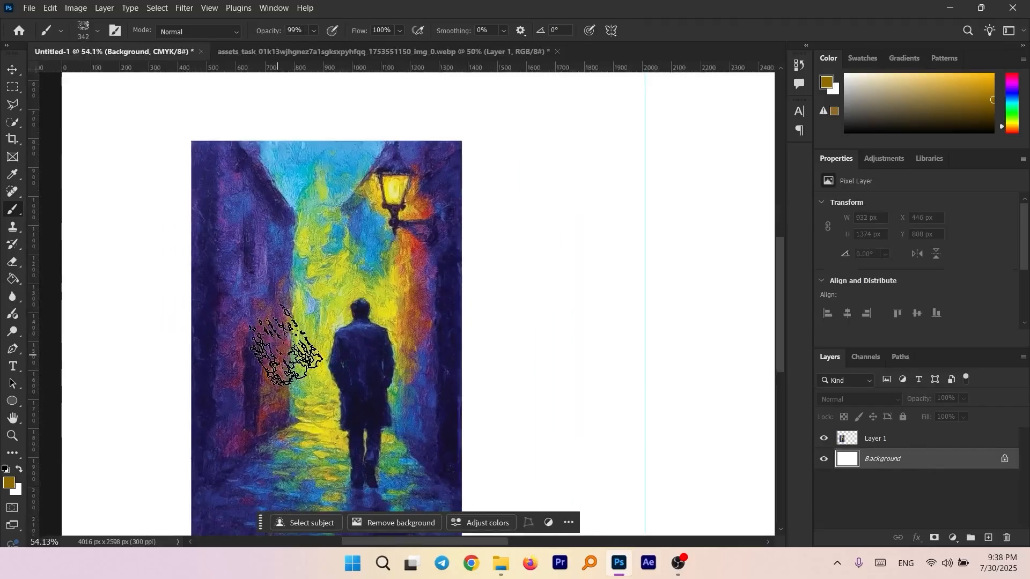
{"action": "left_click", "coordinate": [364, 231], "text": "alt"}
{"action": "scroll", "coordinate": [354, 231], "scroll_direction": "down", "scroll_amount": 3}
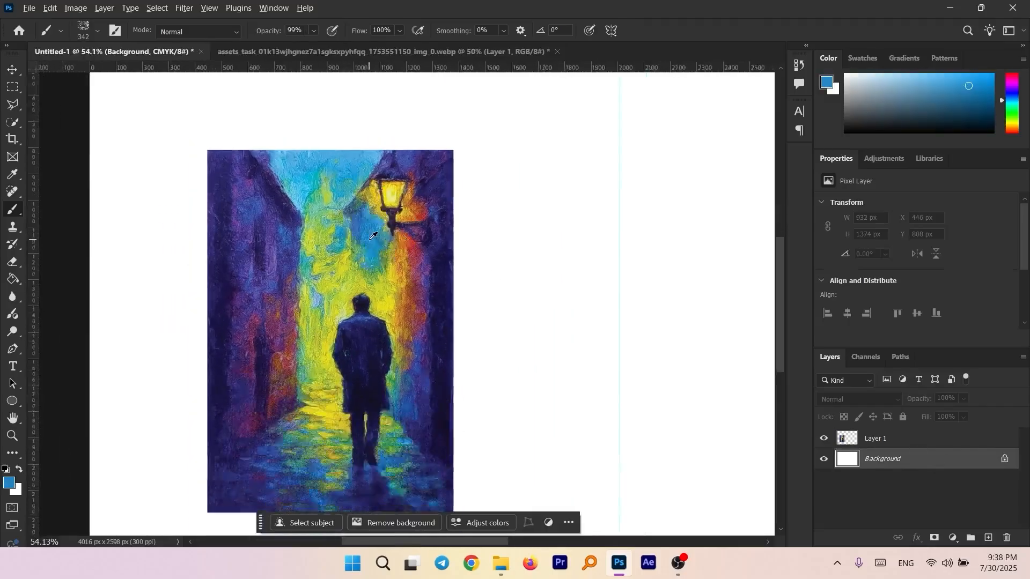
{"action": "left_click_drag", "start_coordinate": [324, 218], "coordinate": [358, 214]}
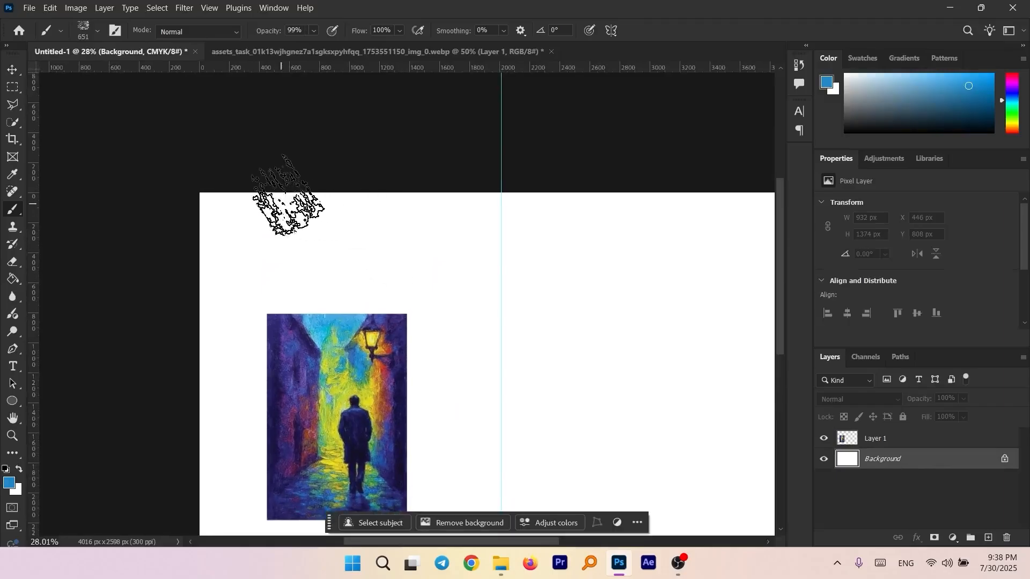
{"action": "scroll", "coordinate": [240, 231], "scroll_direction": "down", "scroll_amount": 2}
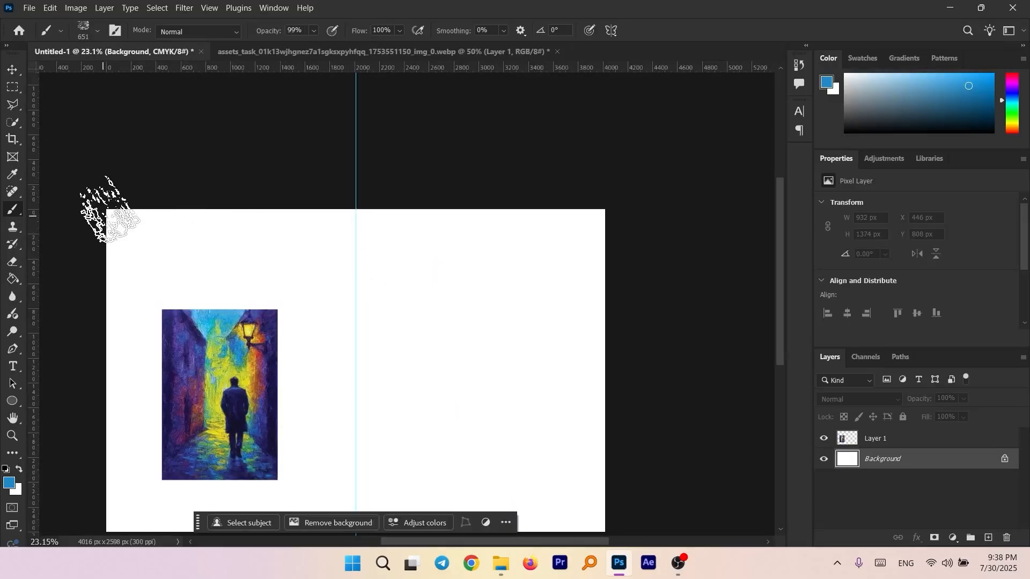
Step: Paint a blue charcoal band across the canvas's upper edge and blue strokes all around the painting on the Background layer
{"action": "left_click_drag", "start_coordinate": [110, 210], "coordinate": [646, 215]}
{"action": "scroll", "coordinate": [590, 253], "scroll_direction": "down", "scroll_amount": 5}
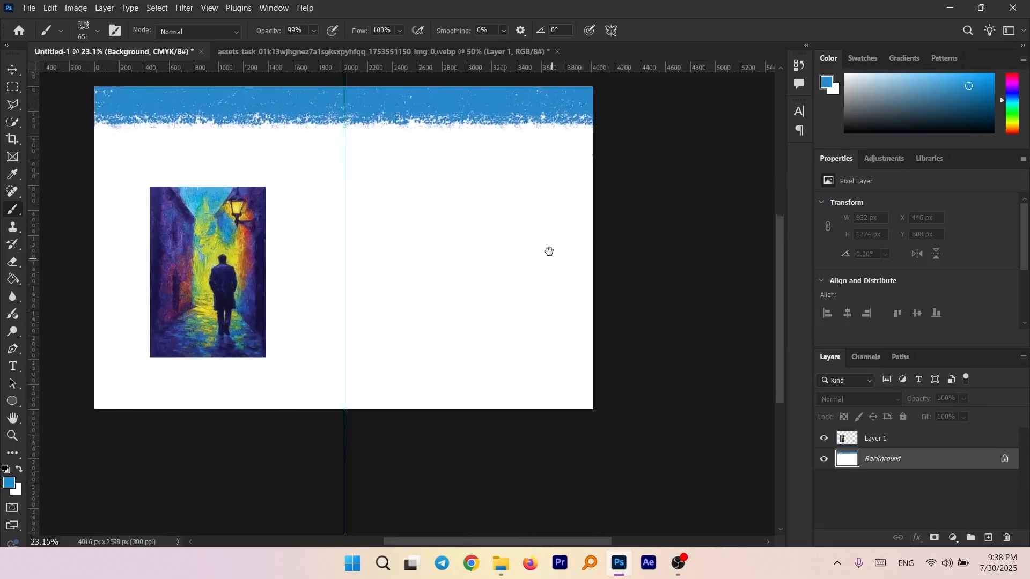
{"action": "scroll", "coordinate": [510, 252], "scroll_direction": "right", "scroll_amount": 3}
{"action": "left_click_drag", "start_coordinate": [336, 308], "coordinate": [380, 308]}
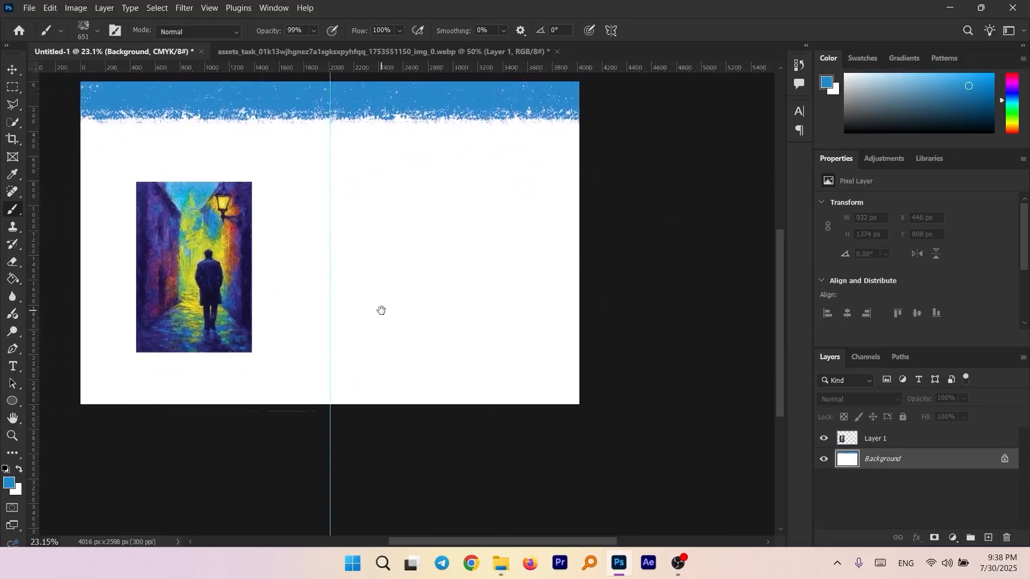
{"action": "mouse_move", "coordinate": [321, 292]}
{"action": "left_mouse_down"}
{"action": "mouse_move", "coordinate": [411, 286]}
{"action": "mouse_move", "coordinate": [455, 243]}
{"action": "left_mouse_up"}
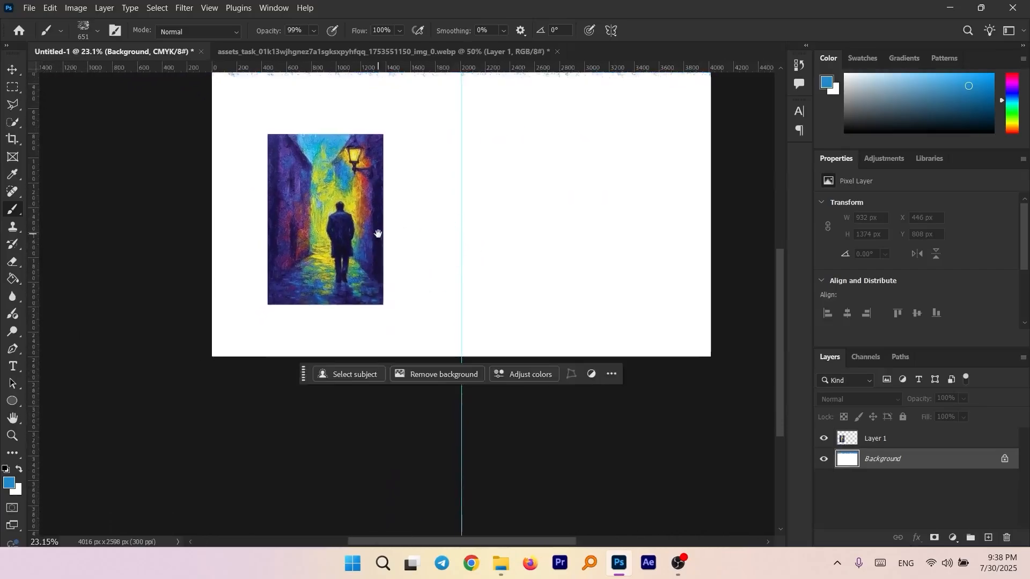
{"action": "mouse_move", "coordinate": [378, 233]}
{"action": "left_mouse_down"}
{"action": "mouse_move", "coordinate": [417, 251]}
{"action": "mouse_move", "coordinate": [386, 320]}
{"action": "left_mouse_up"}
{"action": "scroll", "coordinate": [376, 258], "scroll_direction": "up", "scroll_amount": 4}
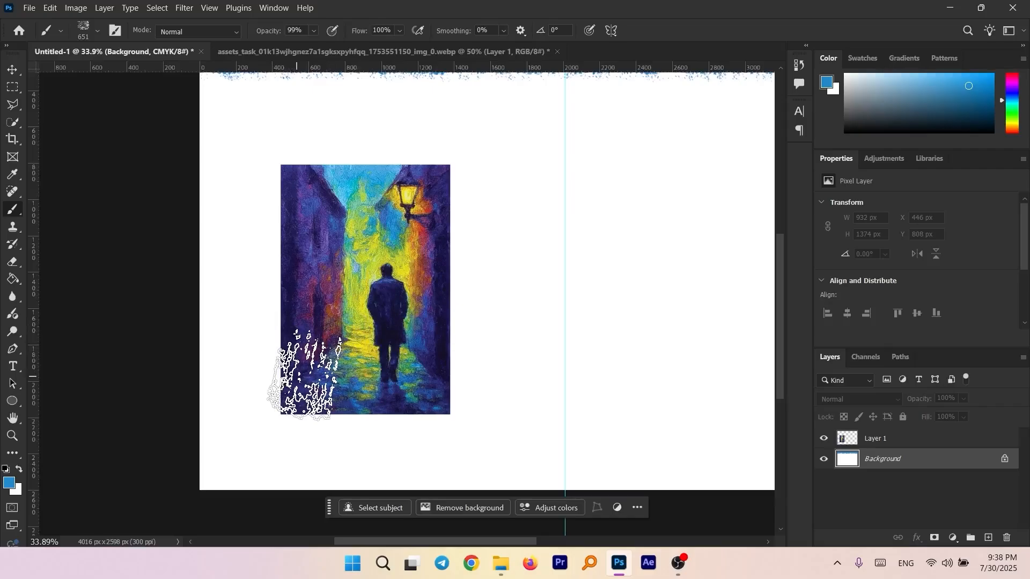
{"action": "mouse_move", "coordinate": [304, 375]}
{"action": "left_mouse_down"}
{"action": "mouse_move", "coordinate": [413, 379]}
{"action": "mouse_move", "coordinate": [436, 356]}
{"action": "mouse_move", "coordinate": [448, 220]}
{"action": "mouse_move", "coordinate": [426, 188]}
{"action": "mouse_move", "coordinate": [437, 399]}
{"action": "left_mouse_up"}
Step: Sample the bright yellow of the street lamp and paint yellow charcoal strokes around the painting's edges over the blue
{"action": "scroll", "coordinate": [430, 386], "scroll_direction": "up", "scroll_amount": 2}
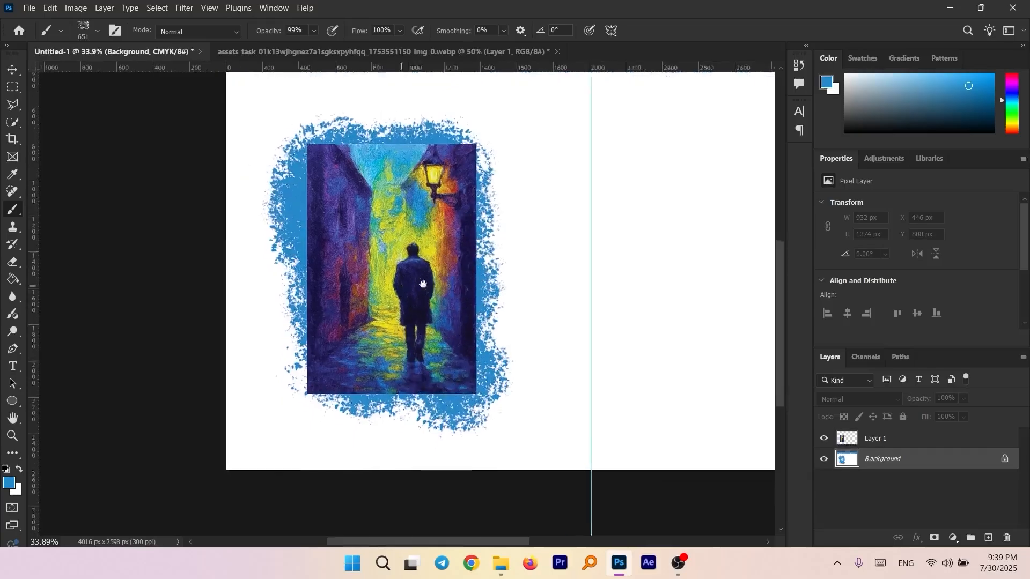
{"action": "scroll", "coordinate": [392, 285], "scroll_direction": "up", "scroll_amount": 1}
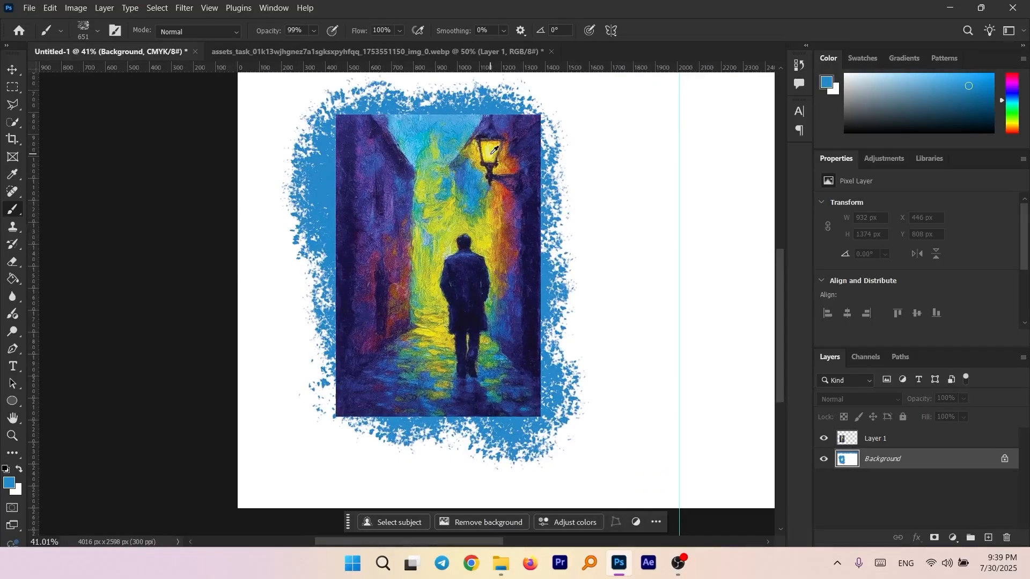
{"action": "left_click", "coordinate": [492, 153], "text": "alt"}
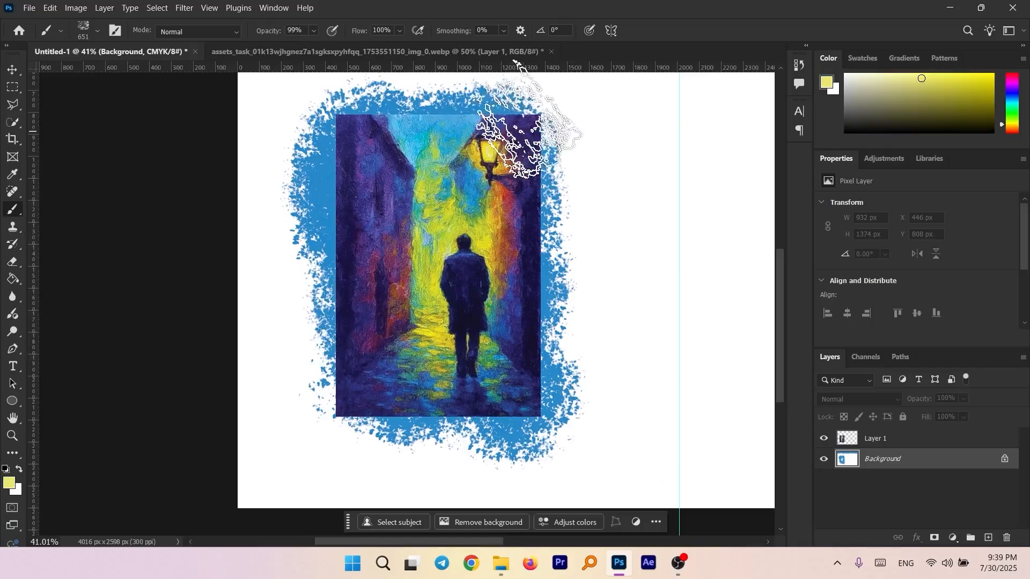
{"action": "left_click", "coordinate": [488, 141], "text": "alt"}
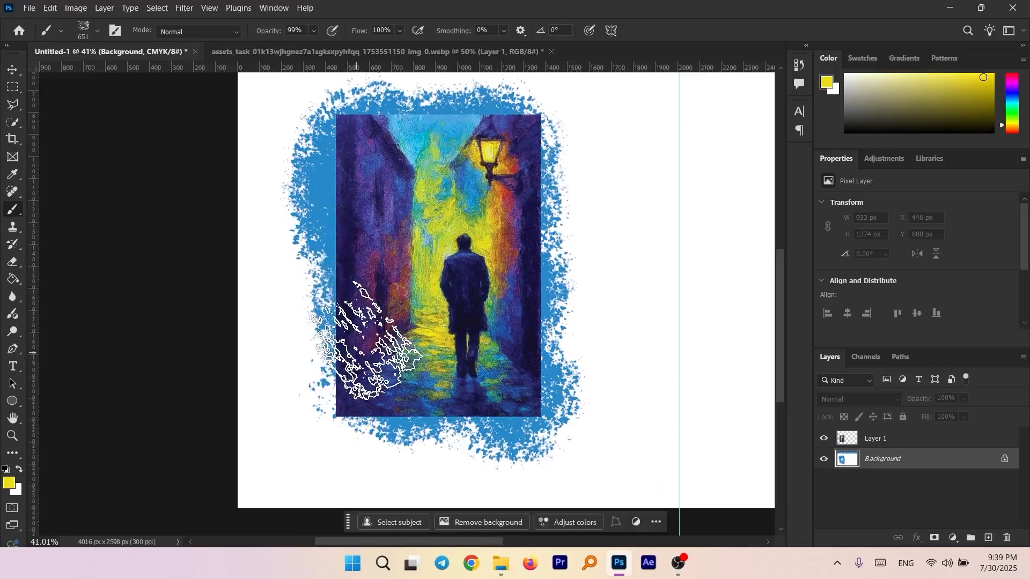
{"action": "mouse_move", "coordinate": [369, 340]}
{"action": "left_mouse_down"}
{"action": "mouse_move", "coordinate": [373, 230]}
{"action": "mouse_move", "coordinate": [351, 196]}
{"action": "mouse_move", "coordinate": [365, 150]}
{"action": "mouse_move", "coordinate": [410, 129]}
{"action": "mouse_move", "coordinate": [456, 118]}
{"action": "left_mouse_up"}
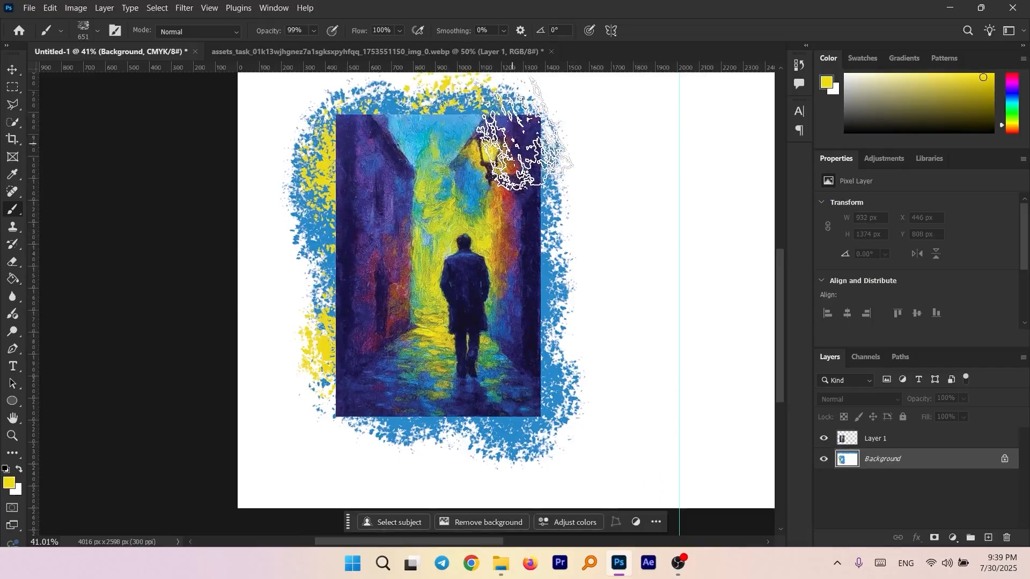
{"action": "mouse_move", "coordinate": [525, 134]}
{"action": "left_mouse_down"}
{"action": "mouse_move", "coordinate": [539, 244]}
{"action": "mouse_move", "coordinate": [528, 345]}
{"action": "left_mouse_up"}
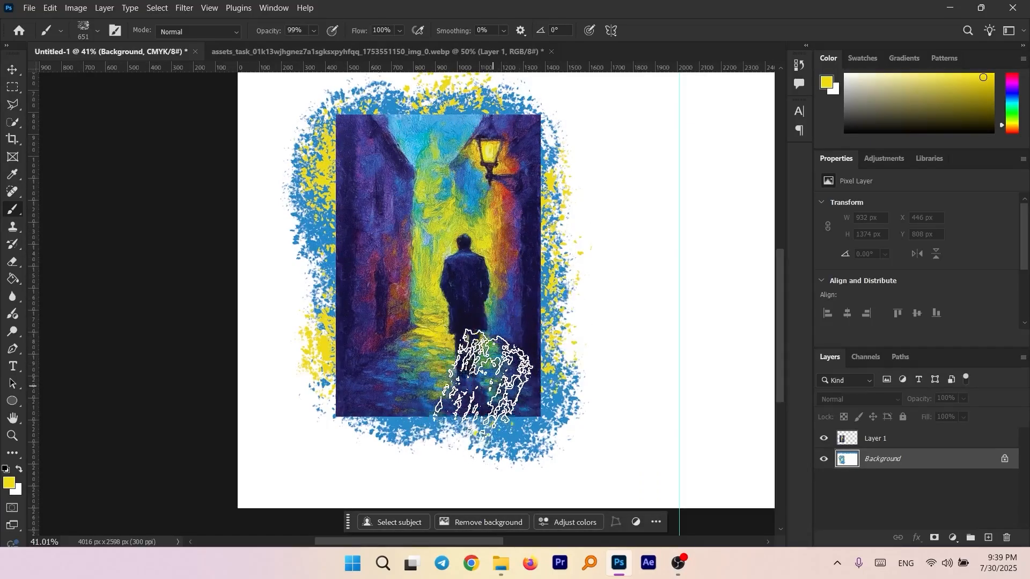
{"action": "mouse_move", "coordinate": [482, 383]}
{"action": "left_mouse_down"}
{"action": "mouse_move", "coordinate": [358, 383]}
{"action": "mouse_move", "coordinate": [433, 381]}
{"action": "left_mouse_up"}
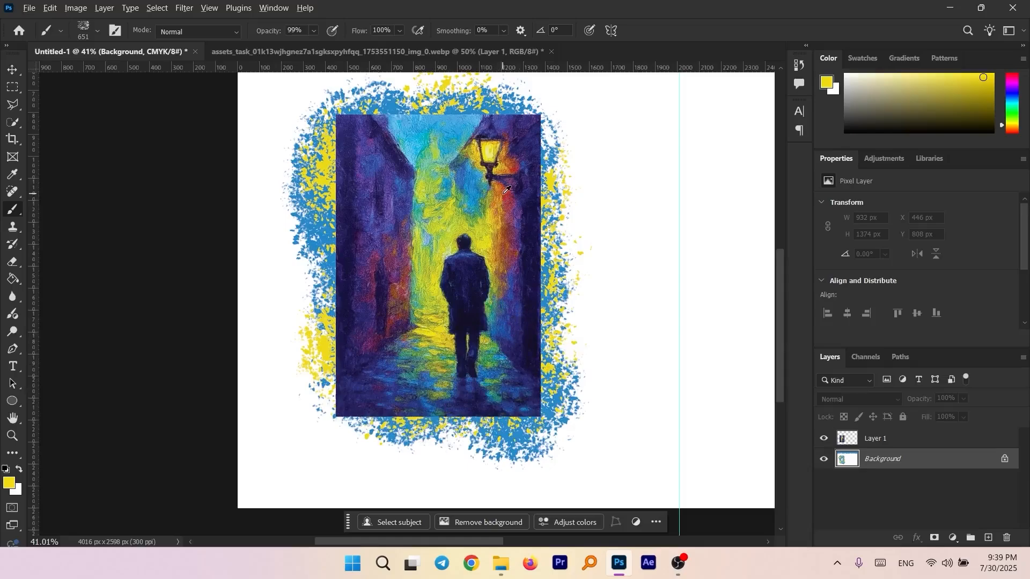
Step: Sample the orange-red below the street lamp and add strokes of it around the painting's edges
{"action": "left_click", "coordinate": [506, 189], "text": "alt"}
{"action": "mouse_move", "coordinate": [345, 252]}
{"action": "left_mouse_down"}
{"action": "mouse_move", "coordinate": [380, 161]}
{"action": "mouse_move", "coordinate": [461, 181]}
{"action": "mouse_move", "coordinate": [529, 414]}
{"action": "mouse_move", "coordinate": [386, 407]}
{"action": "left_mouse_up"}
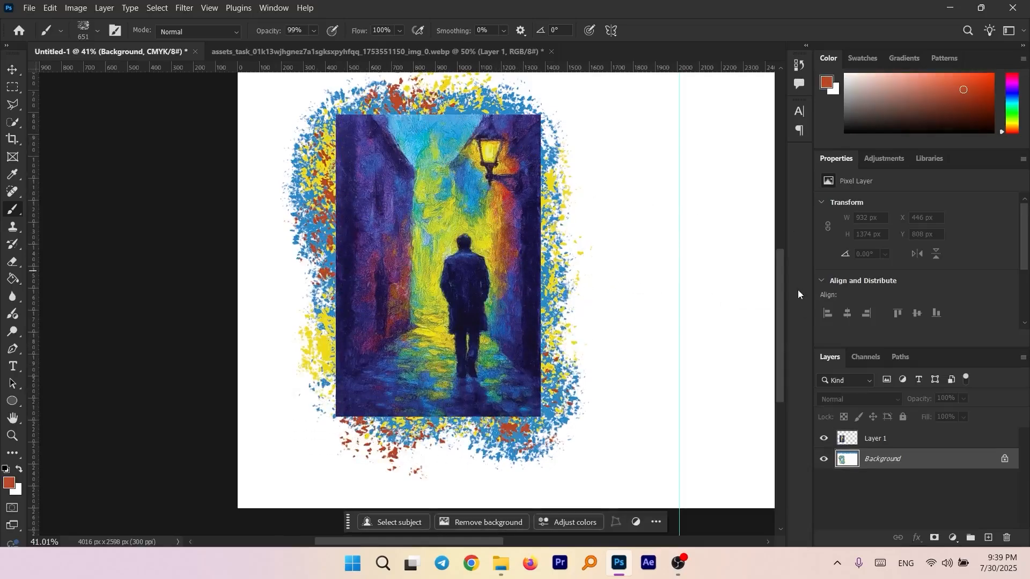
Step: Add a drop shadow to the painting layer with a distance of 14 px and a size of 65 px
{"action": "key", "text": "v"}
{"action": "left_click", "coordinate": [488, 218]}
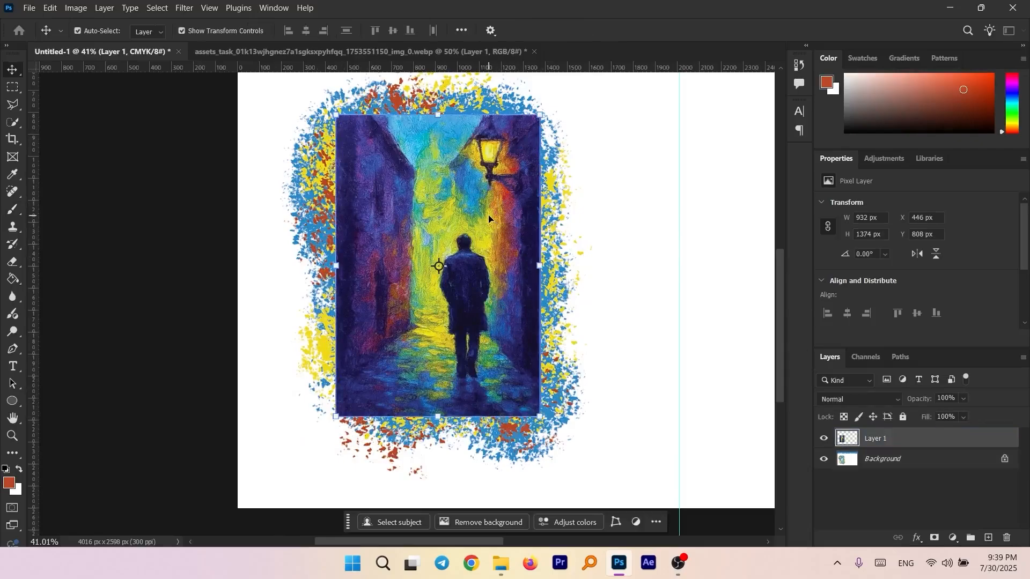
{"action": "double_click", "coordinate": [933, 440]}
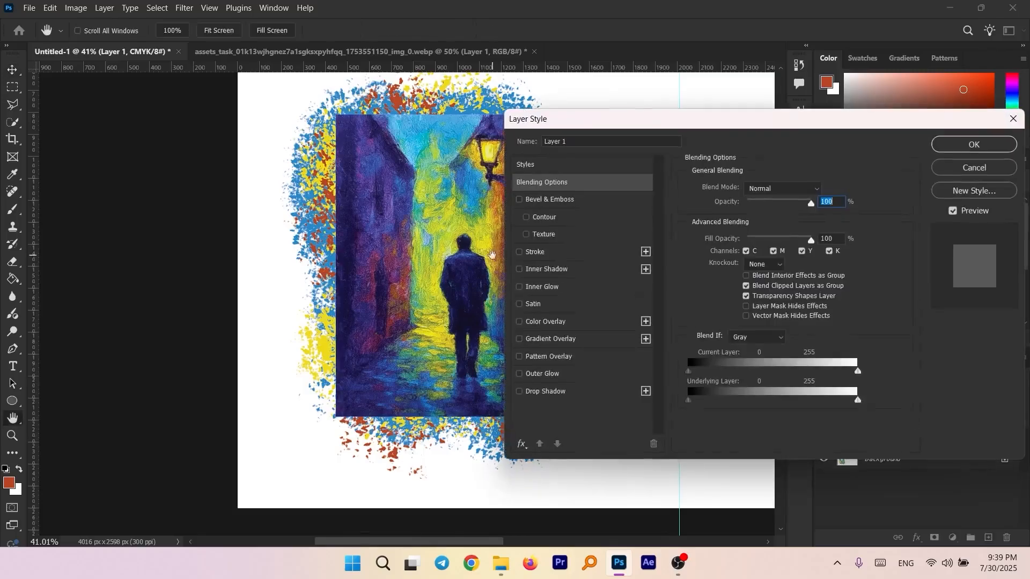
{"action": "left_click_drag", "start_coordinate": [609, 117], "coordinate": [637, 77]}
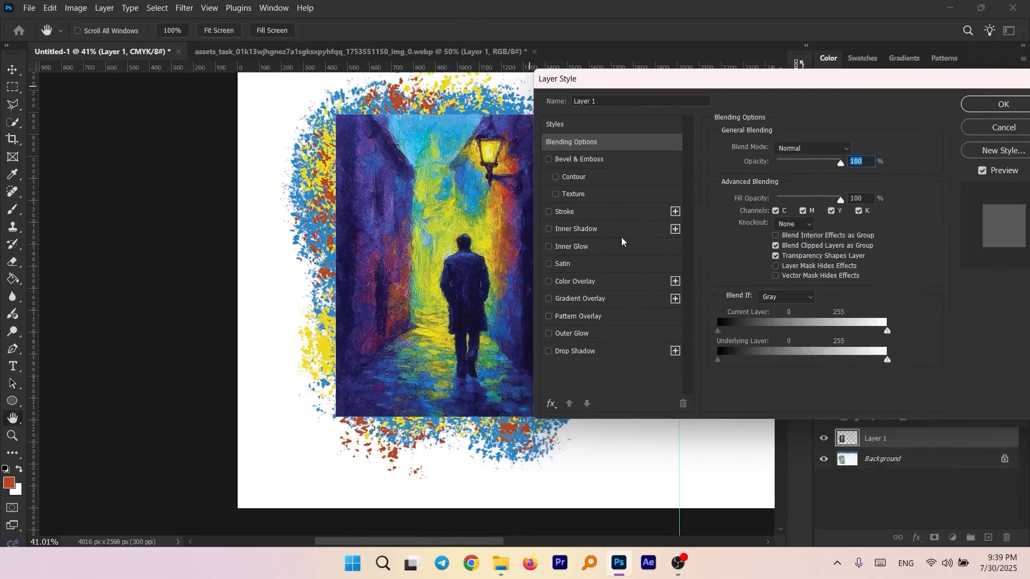
{"action": "left_click", "coordinate": [578, 351]}
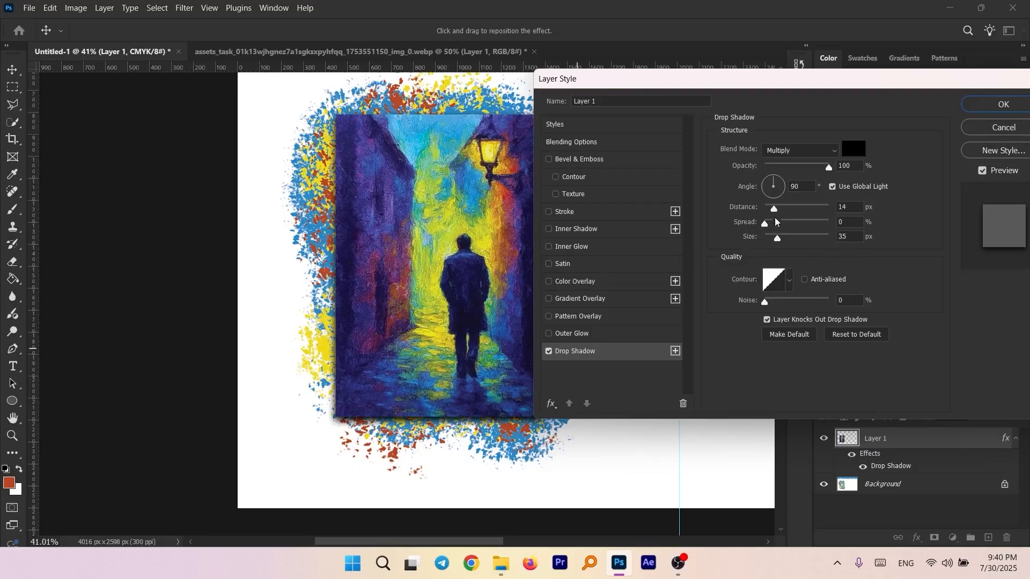
{"action": "left_click_drag", "start_coordinate": [777, 211], "coordinate": [774, 210]}
{"action": "left_click_drag", "start_coordinate": [774, 210], "coordinate": [774, 211]}
{"action": "left_click_drag", "start_coordinate": [774, 213], "coordinate": [786, 242]}
{"action": "type", "text": "14"}
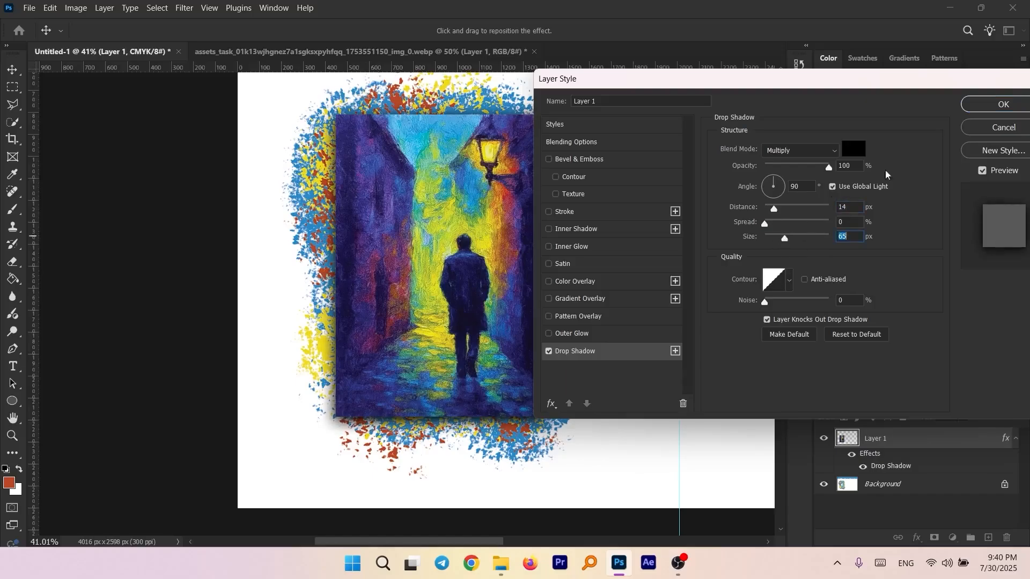
{"action": "left_click", "coordinate": [992, 106]}
Step: Add the text THE LOST between the blue band and the painting, and shrink its text box to fit
{"action": "scroll", "coordinate": [726, 168], "scroll_direction": "down", "scroll_amount": 3}
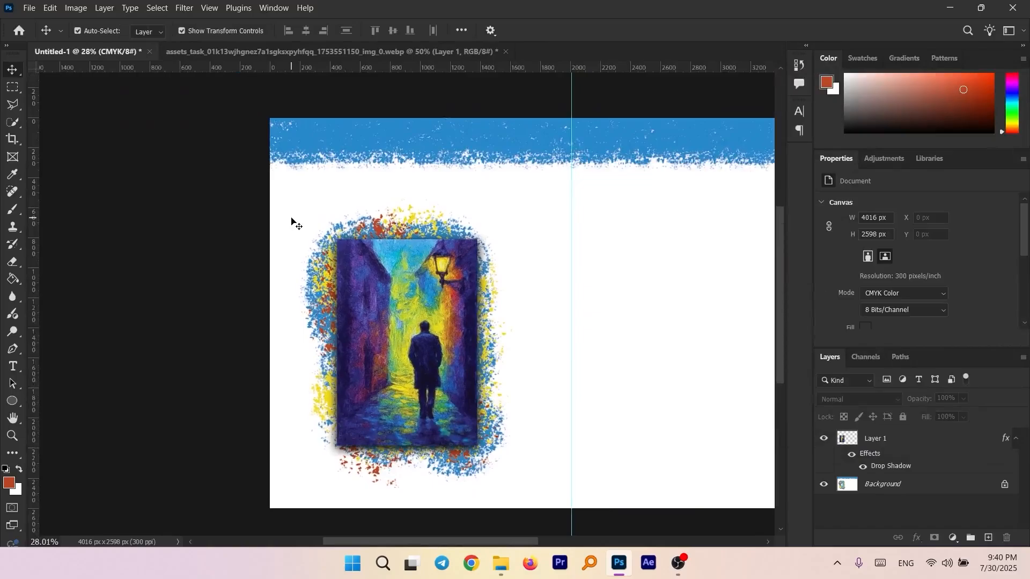
{"action": "left_click", "coordinate": [12, 366]}
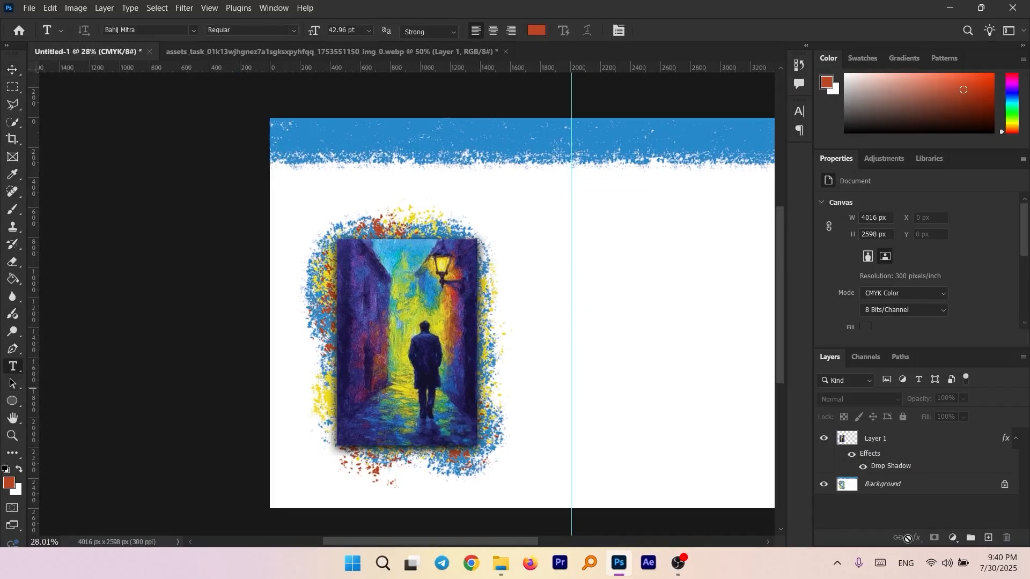
{"action": "left_click_drag", "start_coordinate": [313, 168], "coordinate": [548, 239]}
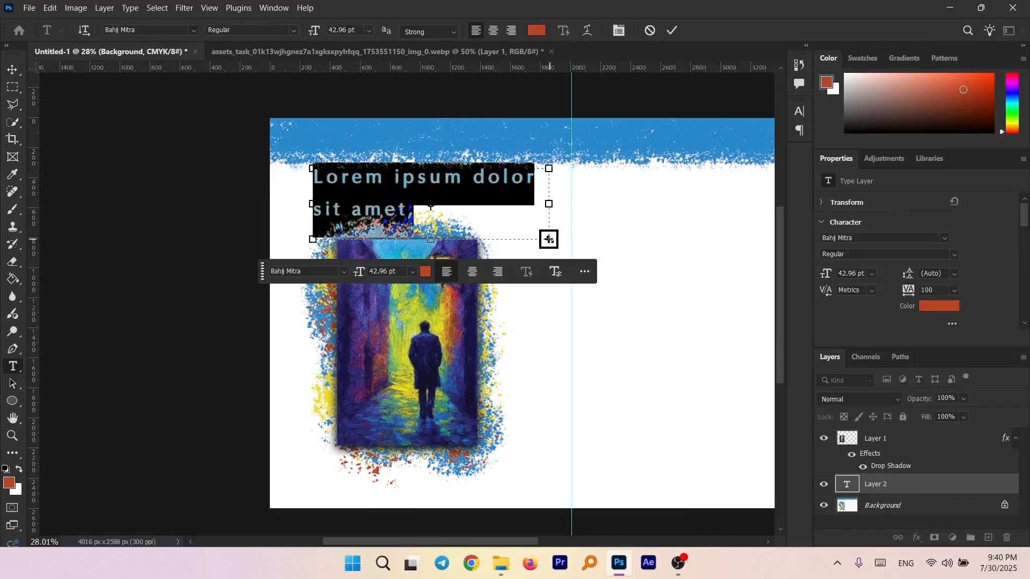
{"action": "type", "text": "t"}
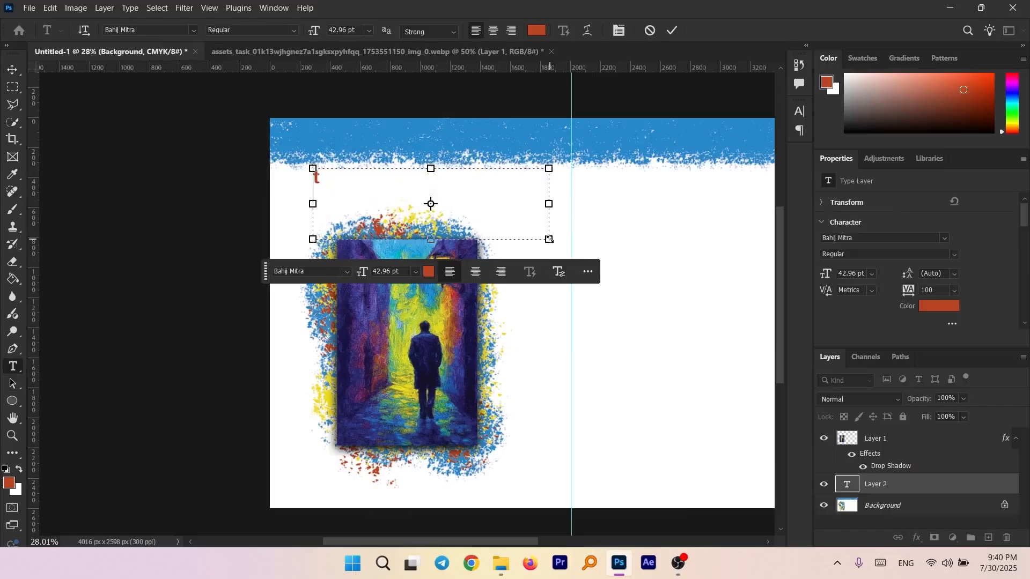
{"action": "key", "text": "BackSpace"}
{"action": "key", "text": "Caps_Lock"}
{"action": "type", "text": "THE LOST"}
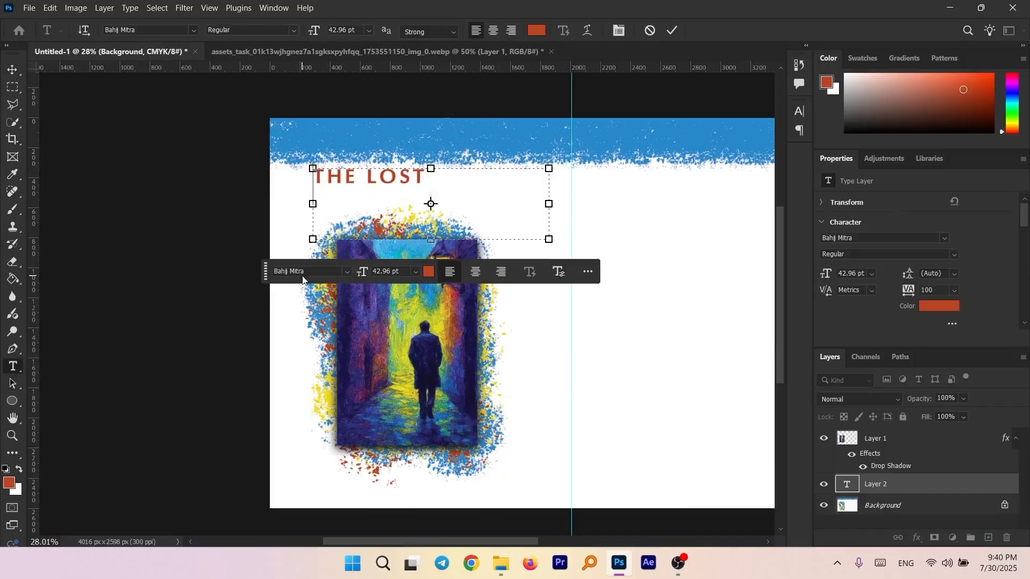
{"action": "left_click_drag", "start_coordinate": [549, 239], "coordinate": [431, 194]}
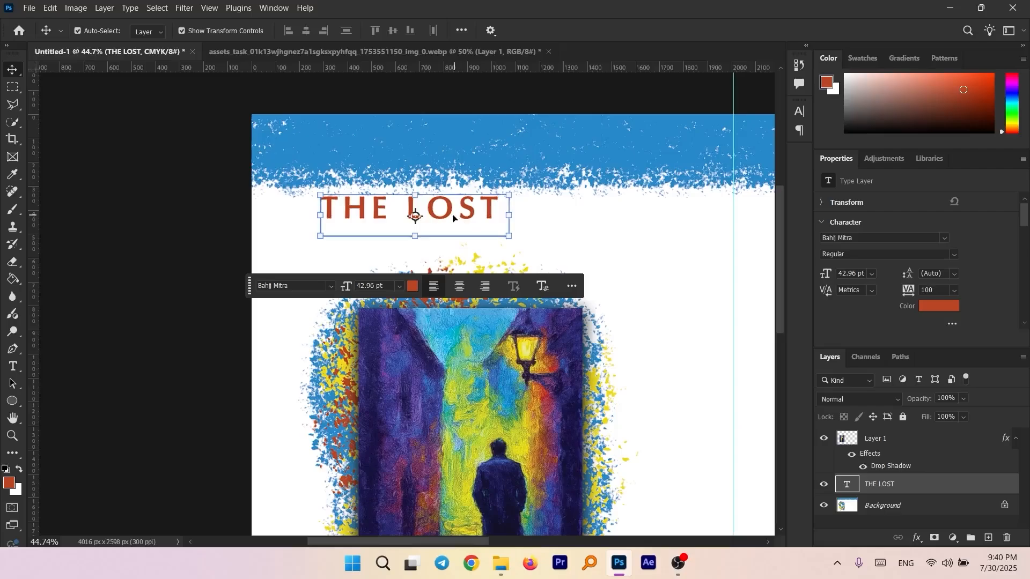
Step: Duplicate the THE LOST text diagonally below the original, change the copy to NEIGBOURHOOD, and widen its text box
{"action": "left_click_drag", "start_coordinate": [446, 212], "coordinate": [583, 256]}
{"action": "double_click", "coordinate": [573, 255]}
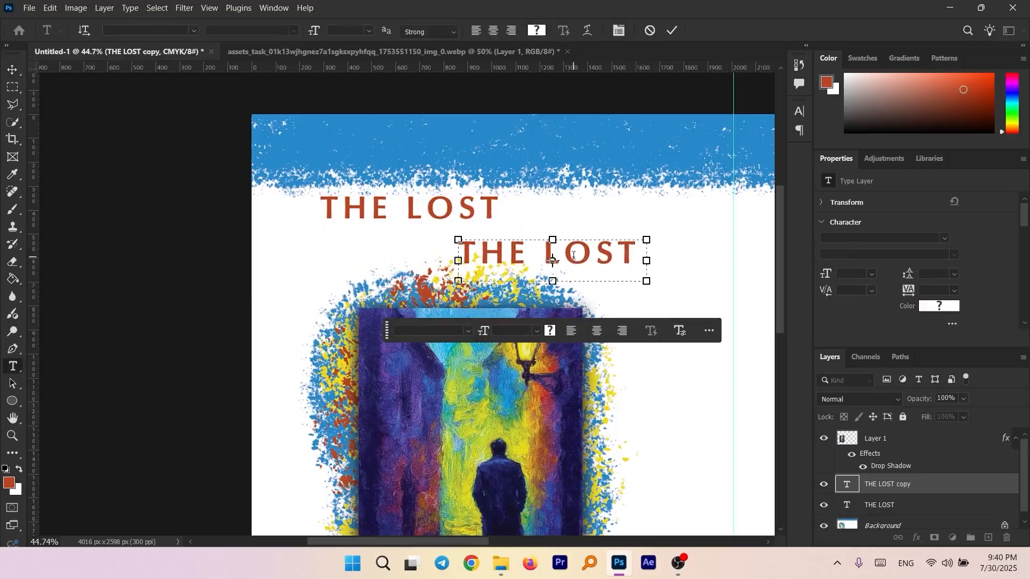
{"action": "left_click_drag", "start_coordinate": [646, 281], "coordinate": [746, 298]}
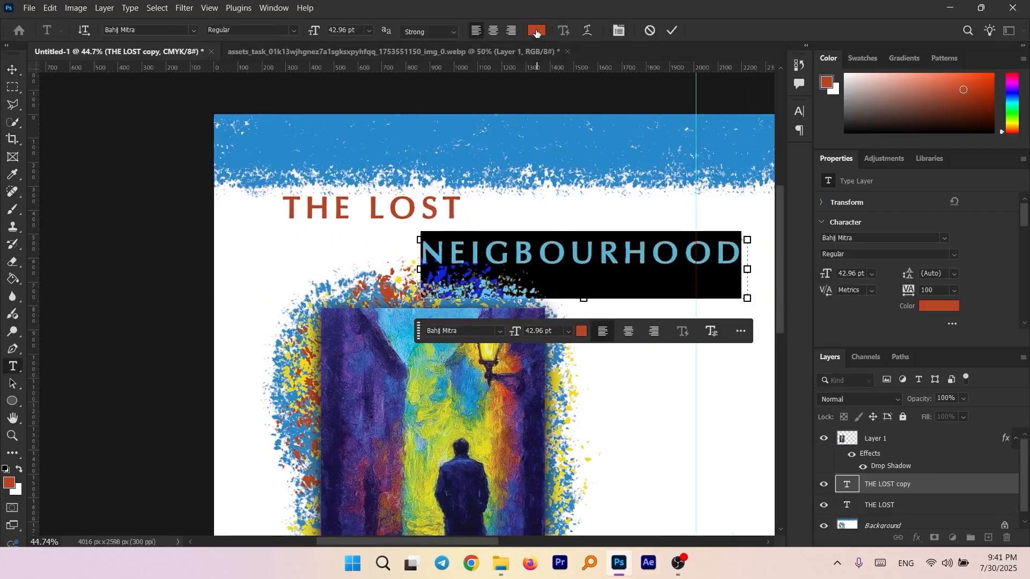
Step: Recolor the NEIGBOURHOOD text with the yellow sampled from the painting's street lamp (fae71c)
{"action": "left_click", "coordinate": [536, 31]}
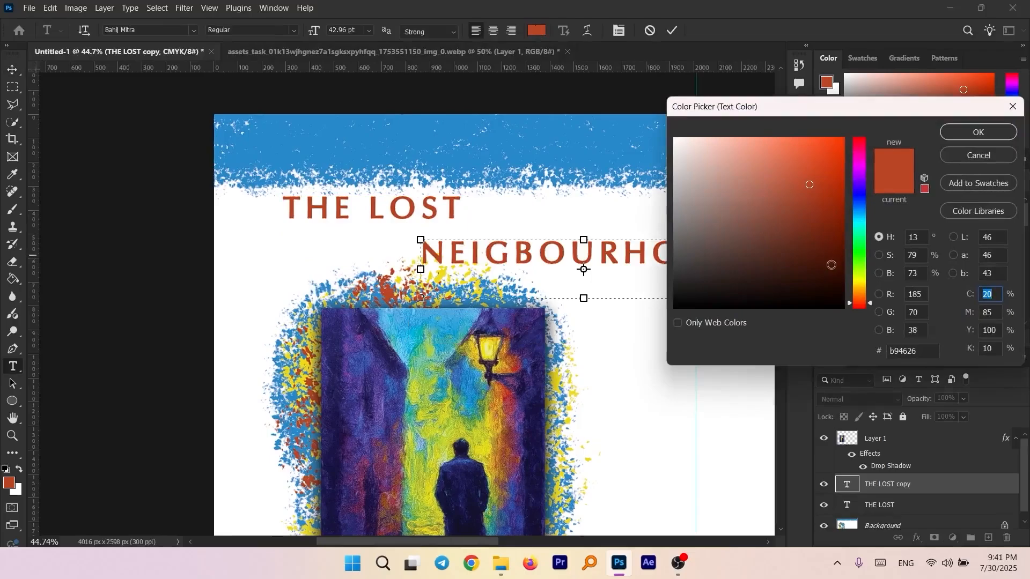
{"action": "key", "text": "alt"}
{"action": "left_click", "coordinate": [491, 340]}
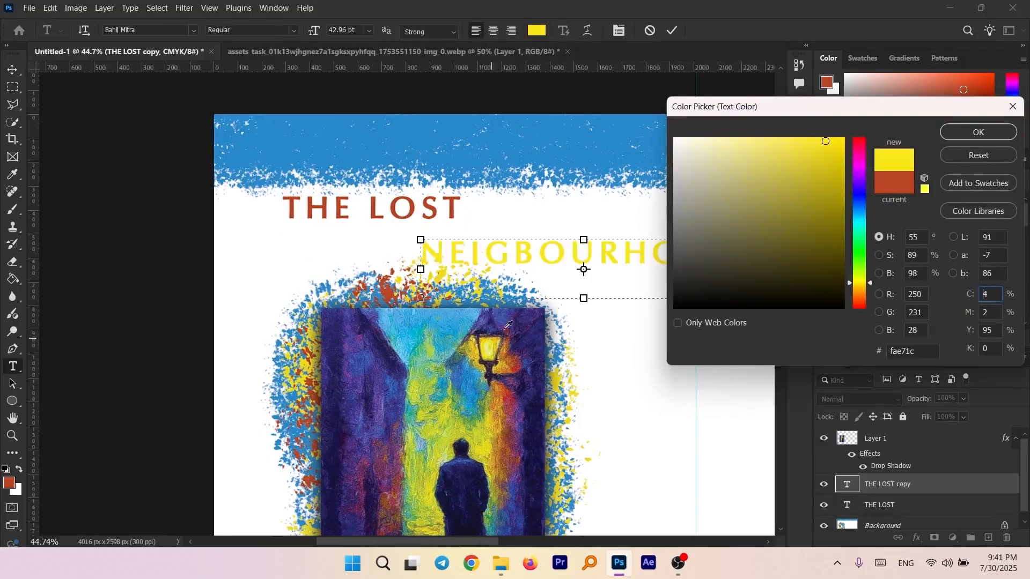
{"action": "left_click", "coordinate": [976, 133]}
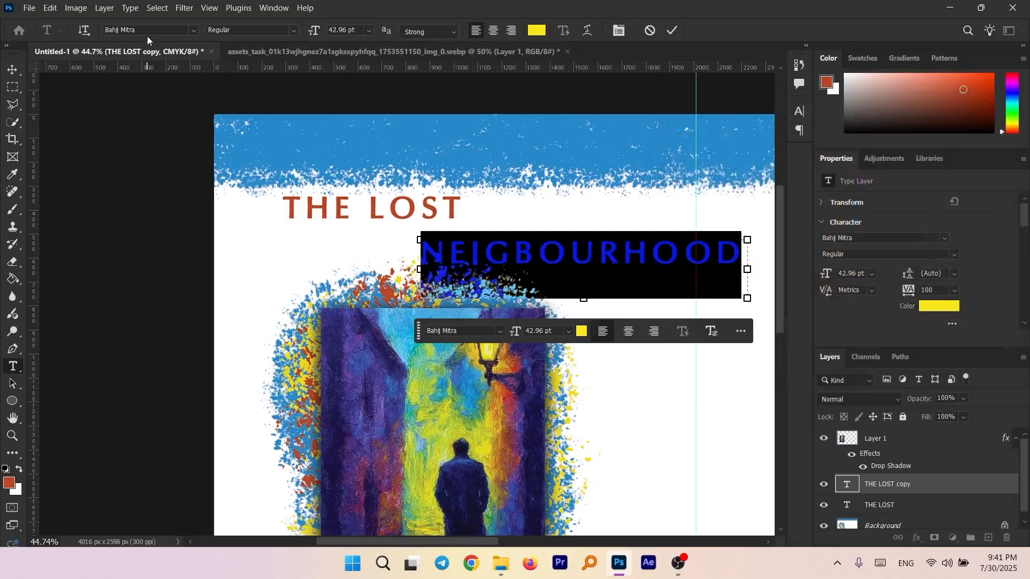
Step: Change the font of the NEIGBOURHOOD text to Georgia Bold
{"action": "left_click", "coordinate": [157, 32]}
{"action": "left_click", "coordinate": [158, 33]}
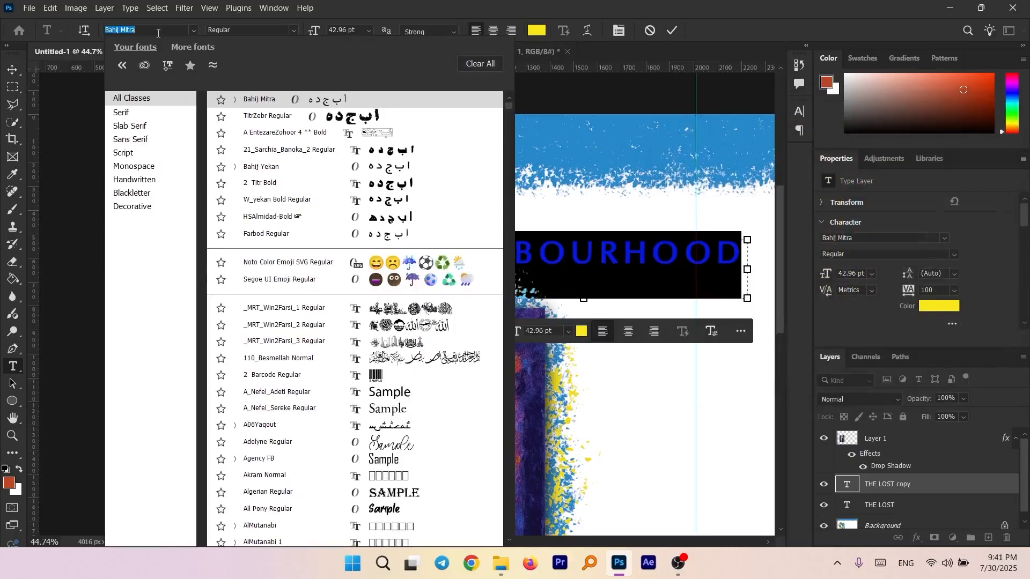
{"action": "type", "text": "GEOR"}
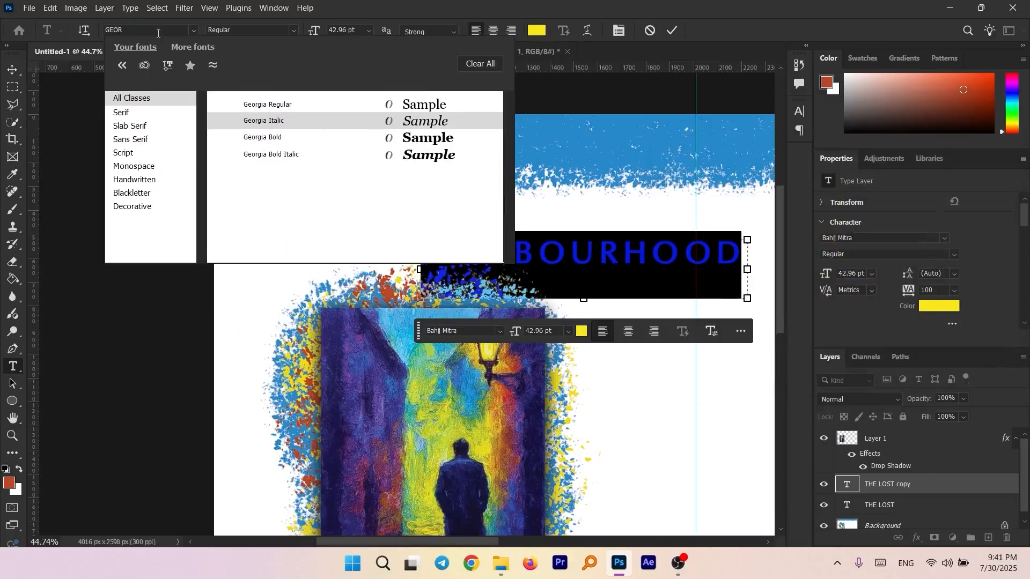
{"action": "left_click", "coordinate": [259, 139]}
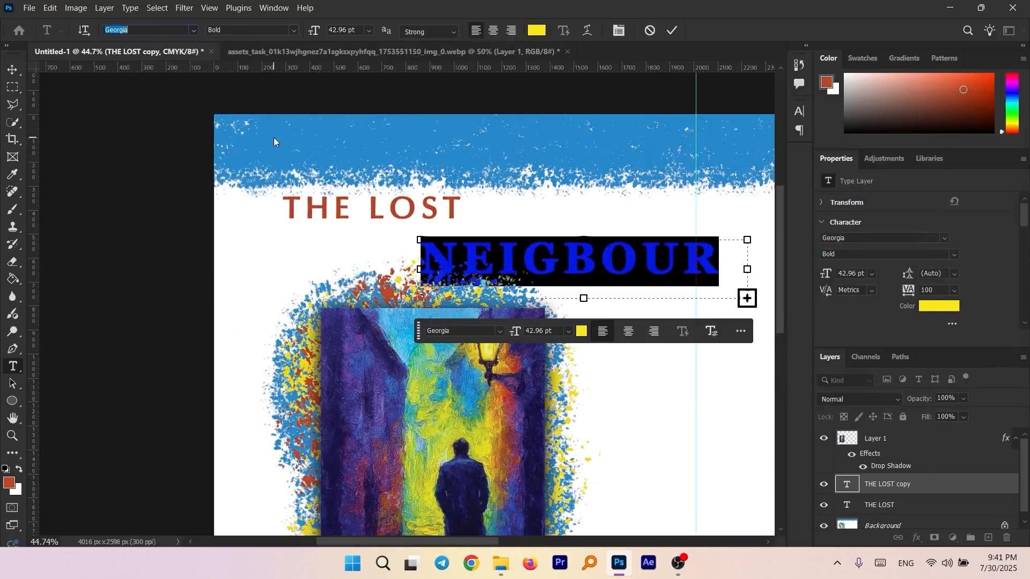
Step: Set the NEIGBOURHOOD text size to 25 pt and finish the text edit
{"action": "left_click", "coordinate": [335, 28]}
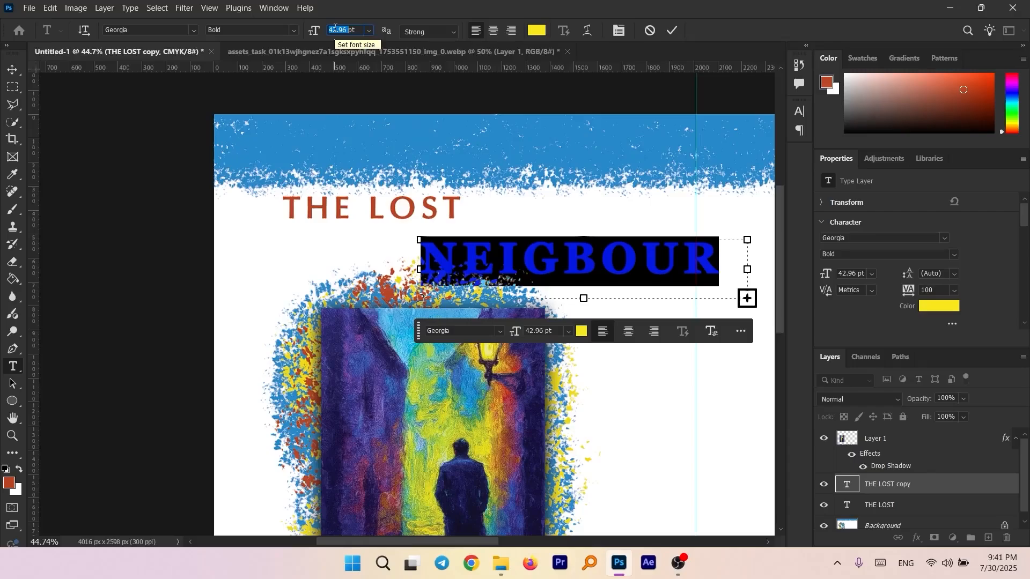
{"action": "type", "text": "30"}
{"action": "key", "text": "Return"}
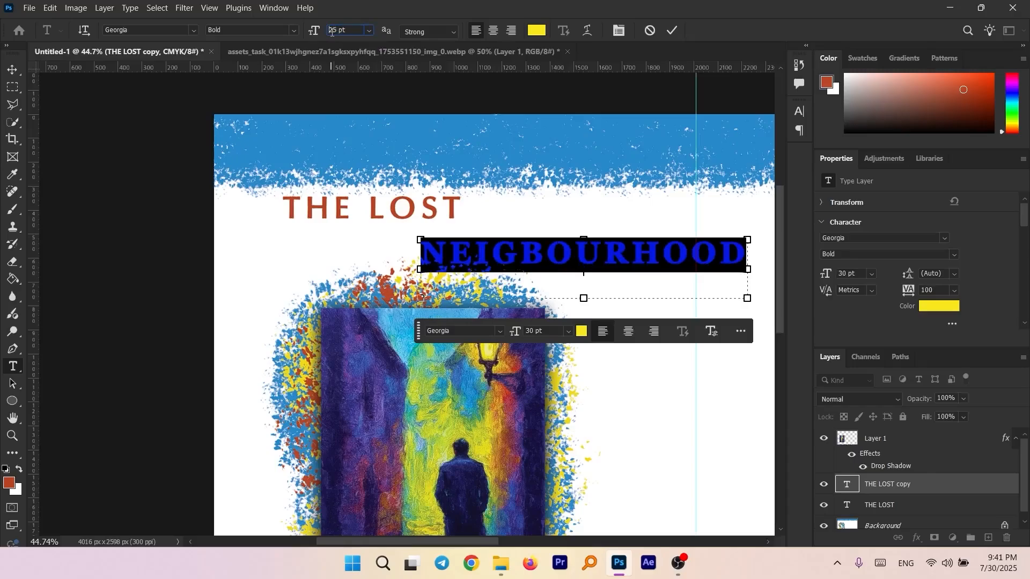
{"action": "type", "text": "25"}
{"action": "key", "text": "Return"}
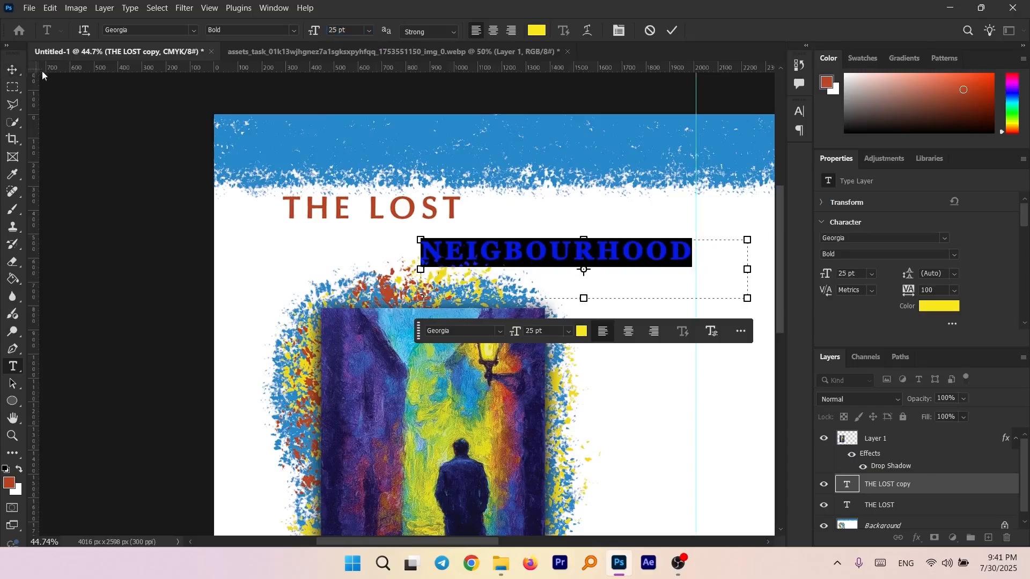
{"action": "left_click", "coordinate": [14, 69]}
{"action": "scroll", "coordinate": [617, 293], "scroll_direction": "up", "scroll_amount": 5}
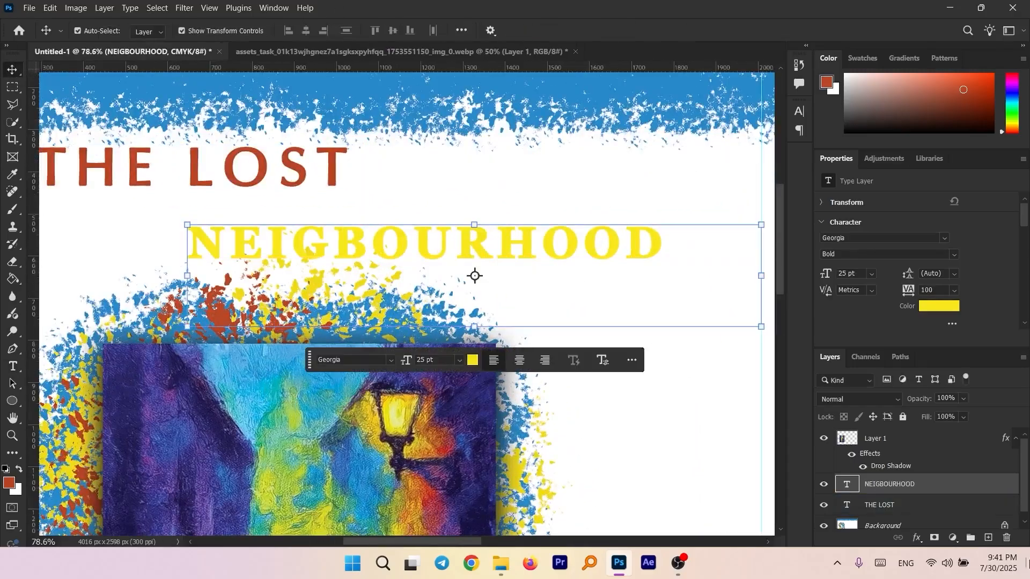
Step: Add a 4 px black stroke positioned outside to the NEIGBOURHOOD text layer
{"action": "double_click", "coordinate": [976, 483]}
{"action": "left_click", "coordinate": [552, 215]}
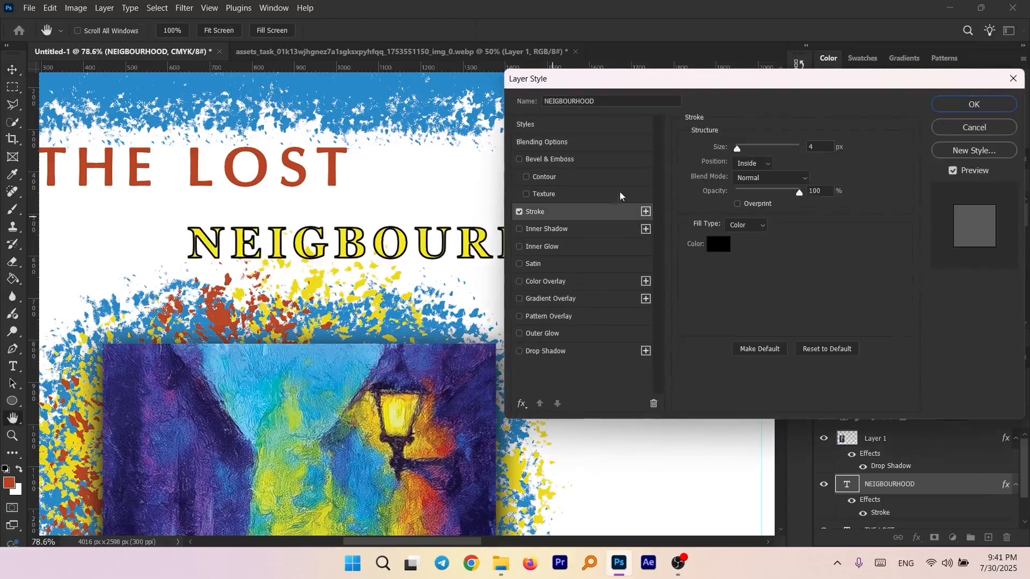
{"action": "left_click", "coordinate": [742, 163]}
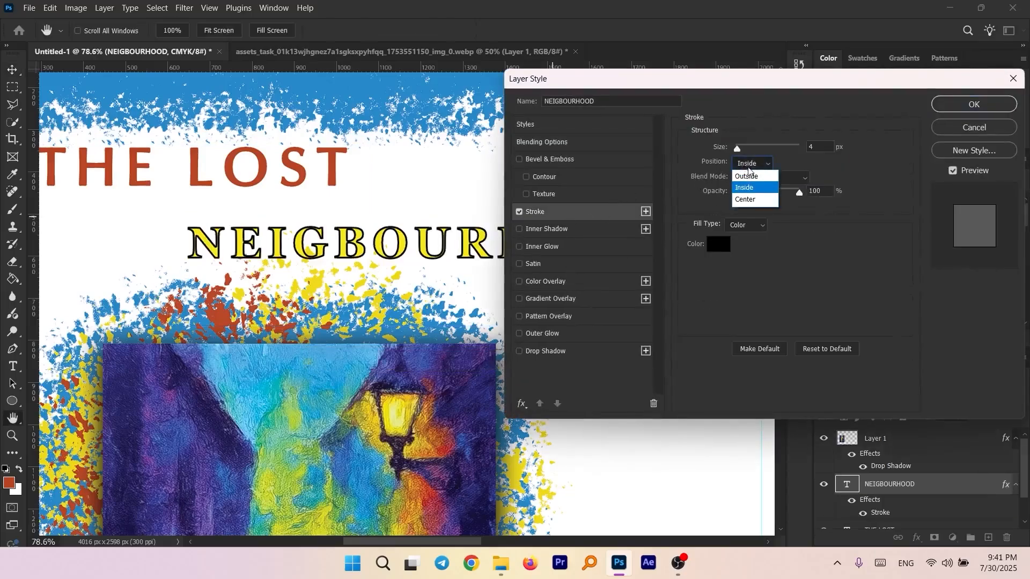
{"action": "left_click", "coordinate": [749, 172]}
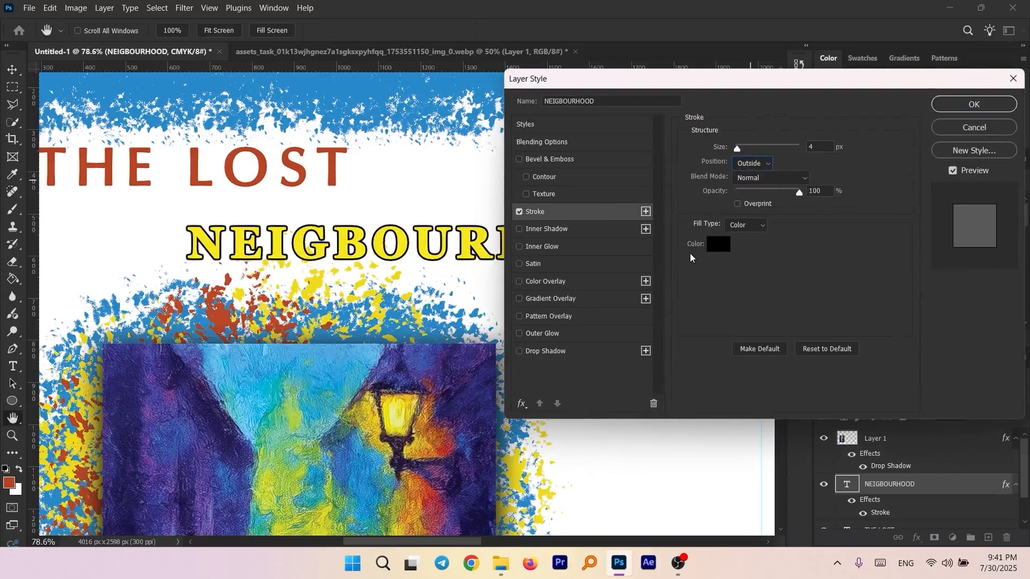
{"action": "left_click", "coordinate": [977, 107]}
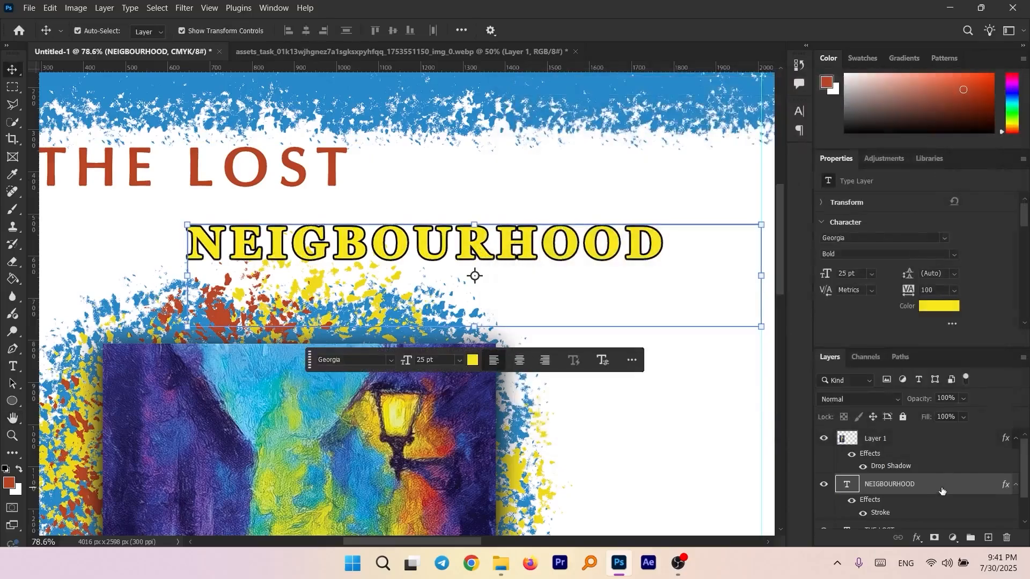
Step: Add a drop shadow with 5 px distance and 0 px size to the NEIGBOURHOOD text layer
{"action": "double_click", "coordinate": [942, 489]}
{"action": "left_click", "coordinate": [548, 353]}
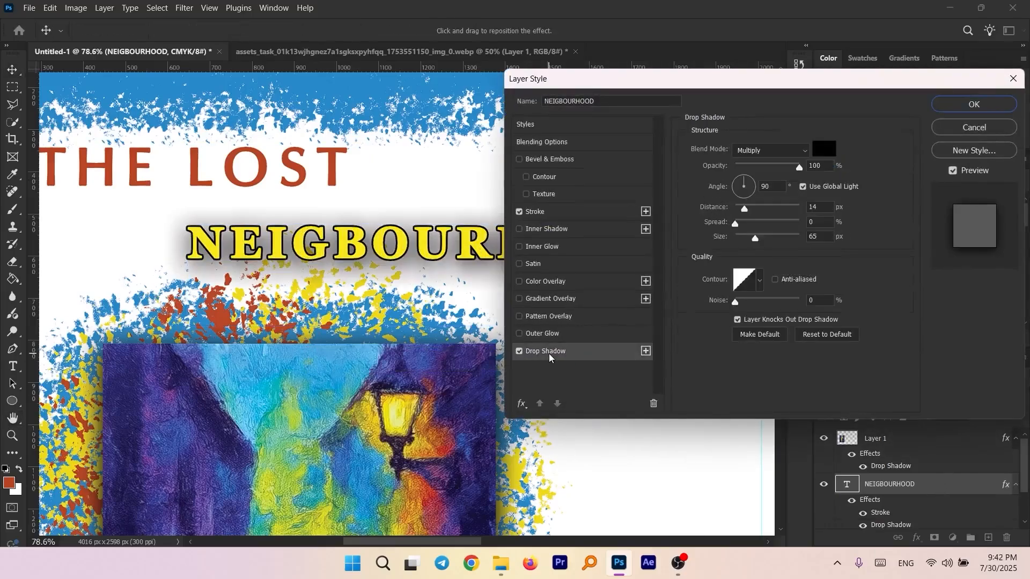
{"action": "left_click_drag", "start_coordinate": [754, 238], "coordinate": [738, 210]}
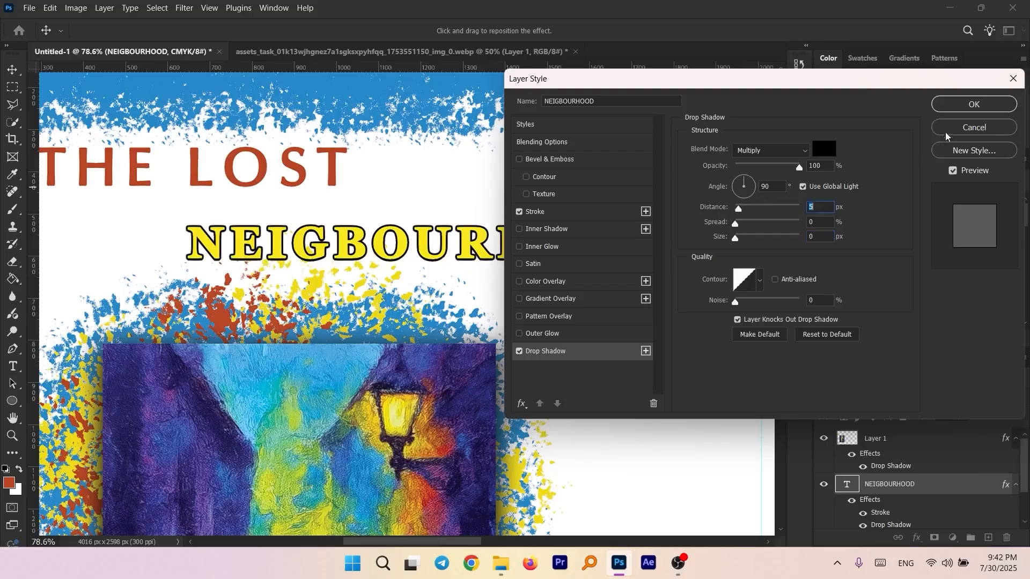
{"action": "left_click", "coordinate": [957, 103]}
Step: Recolor the THE LOST text with the dark blue sampled from the painting (1f1951)
{"action": "left_click_drag", "start_coordinate": [470, 179], "coordinate": [572, 250]}
{"action": "left_click", "coordinate": [384, 241]}
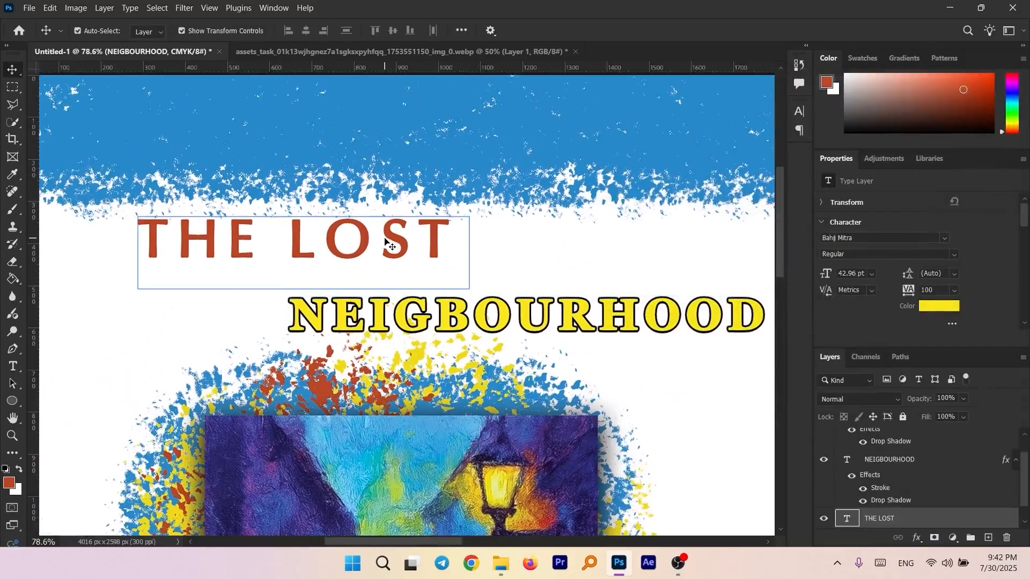
{"action": "double_click", "coordinate": [385, 242]}
{"action": "left_click", "coordinate": [536, 31]}
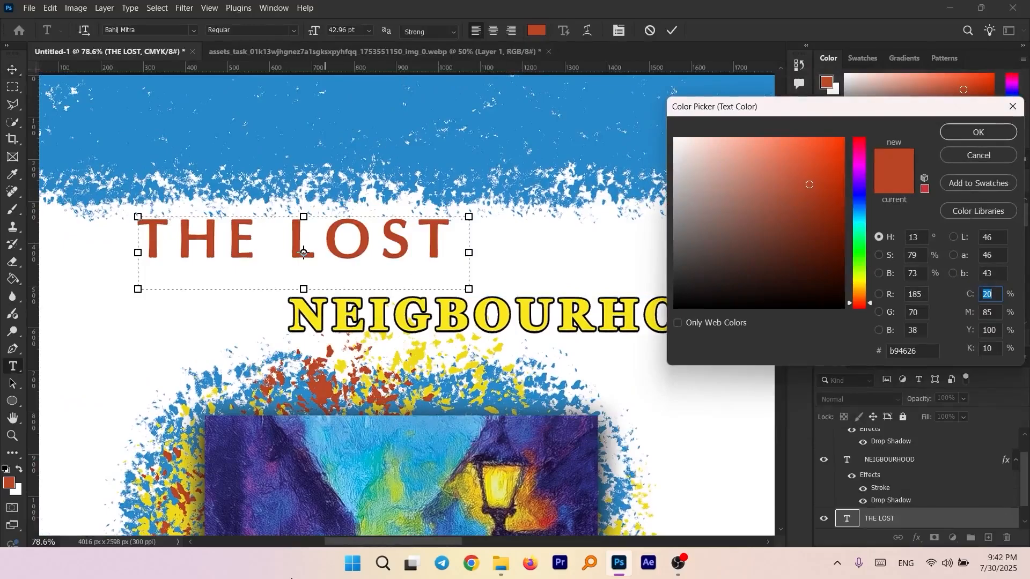
{"action": "left_click", "coordinate": [316, 475]}
{"action": "left_click", "coordinate": [971, 132]}
Step: Change the font of the THE LOST text to Georgia Bold and finish the text edit
{"action": "left_click", "coordinate": [132, 30]}
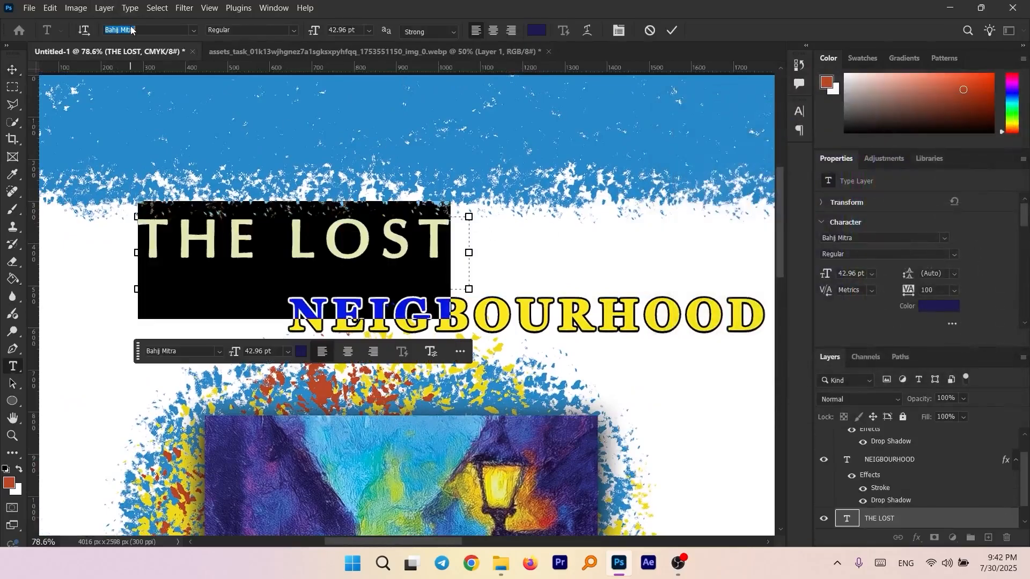
{"action": "type", "text": "GE"}
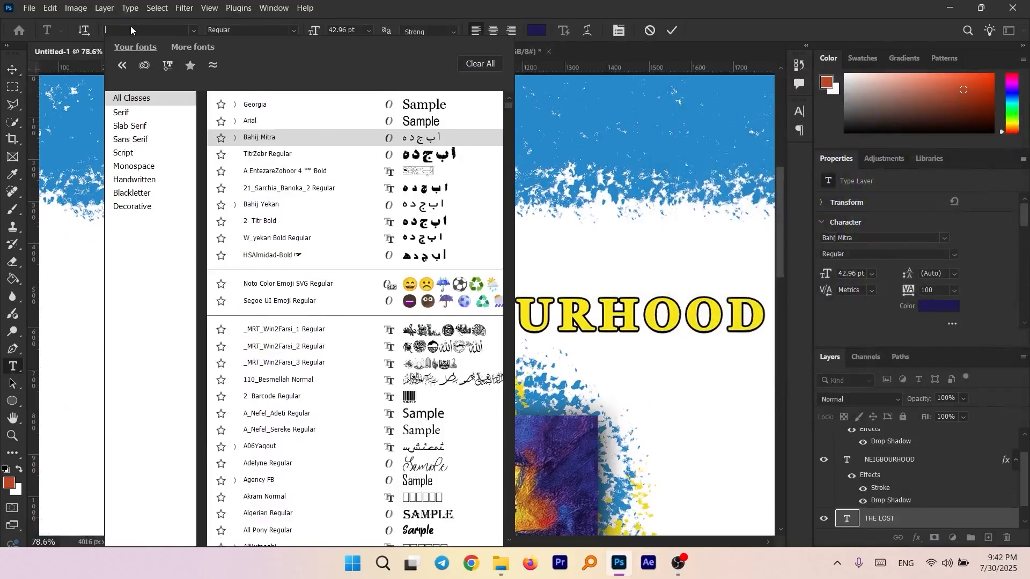
{"action": "type", "text": "ORG"}
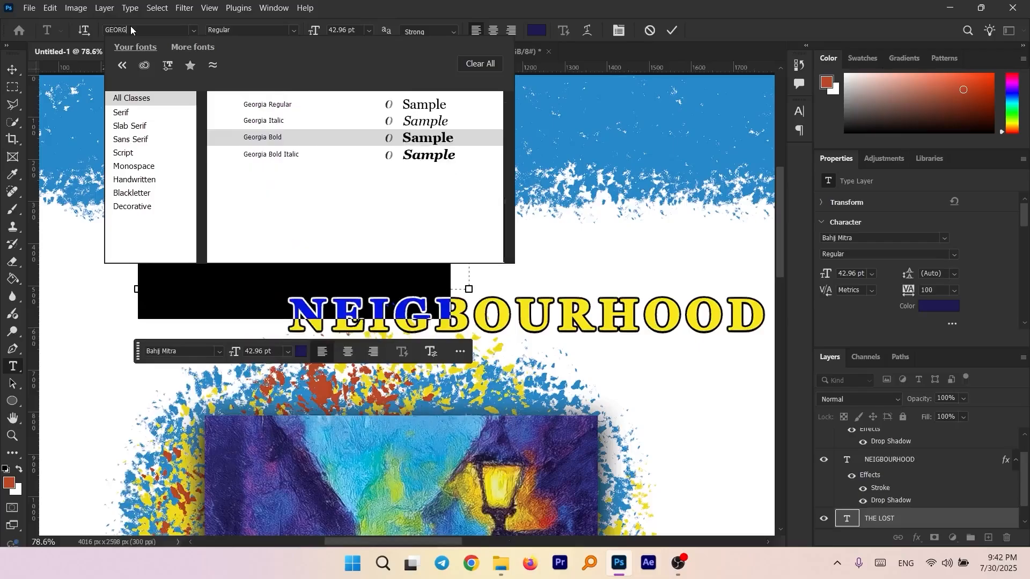
{"action": "left_click", "coordinate": [328, 137]}
{"action": "left_click", "coordinate": [13, 70]}
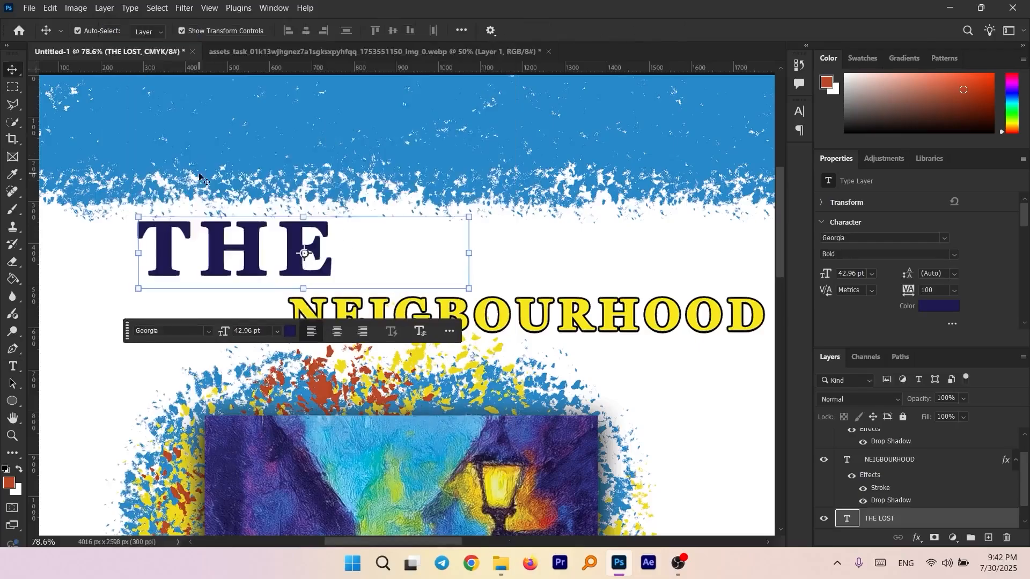
Step: Duplicate the THE LOST text below the painting, change the copy to STORY, and scale it down to 34.71 pt
{"action": "scroll", "coordinate": [250, 211], "scroll_direction": "down", "scroll_amount": 5}
{"action": "left_click_drag", "start_coordinate": [643, 340], "coordinate": [649, 248]}
{"action": "scroll", "coordinate": [621, 267], "scroll_direction": "down", "scroll_amount": 4}
{"action": "left_click_drag", "start_coordinate": [589, 321], "coordinate": [627, 261]}
{"action": "left_click", "coordinate": [623, 323]}
{"action": "left_click_drag", "start_coordinate": [529, 368], "coordinate": [542, 330]}
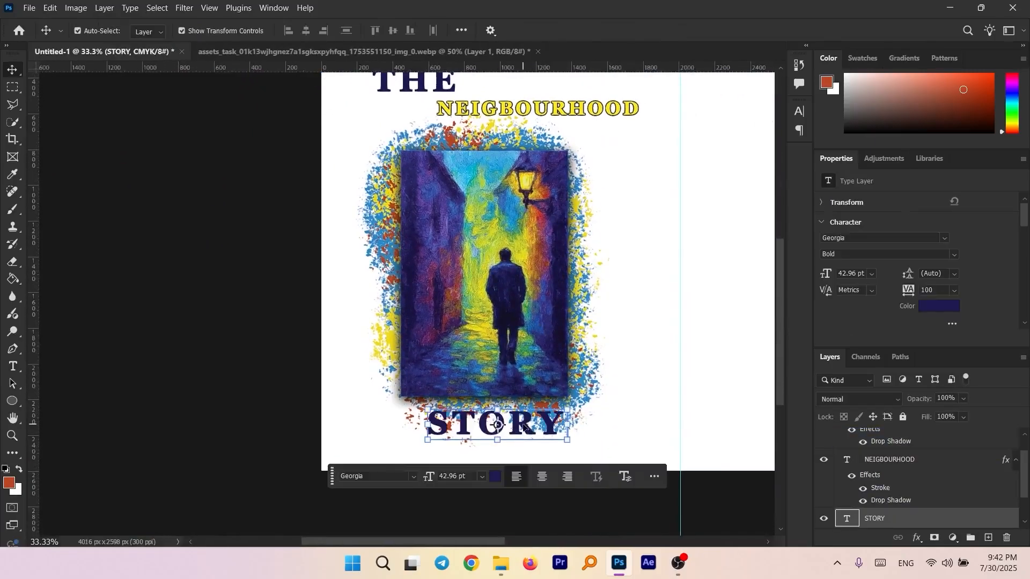
{"action": "mouse_move", "coordinate": [524, 426]}
{"action": "left_mouse_down"}
{"action": "mouse_move", "coordinate": [514, 422]}
{"action": "mouse_move", "coordinate": [541, 404]}
{"action": "mouse_move", "coordinate": [510, 417]}
{"action": "left_mouse_up"}
{"action": "key", "text": "Return"}
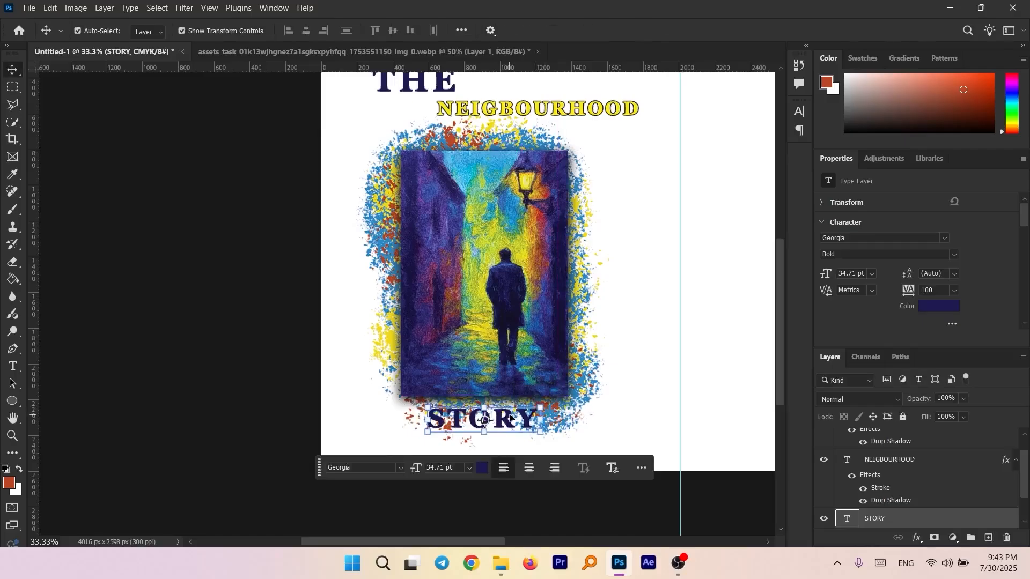
{"action": "scroll", "coordinate": [510, 418], "scroll_direction": "down", "scroll_amount": 2}
{"action": "scroll", "coordinate": [563, 419], "scroll_direction": "up", "scroll_amount": 5}
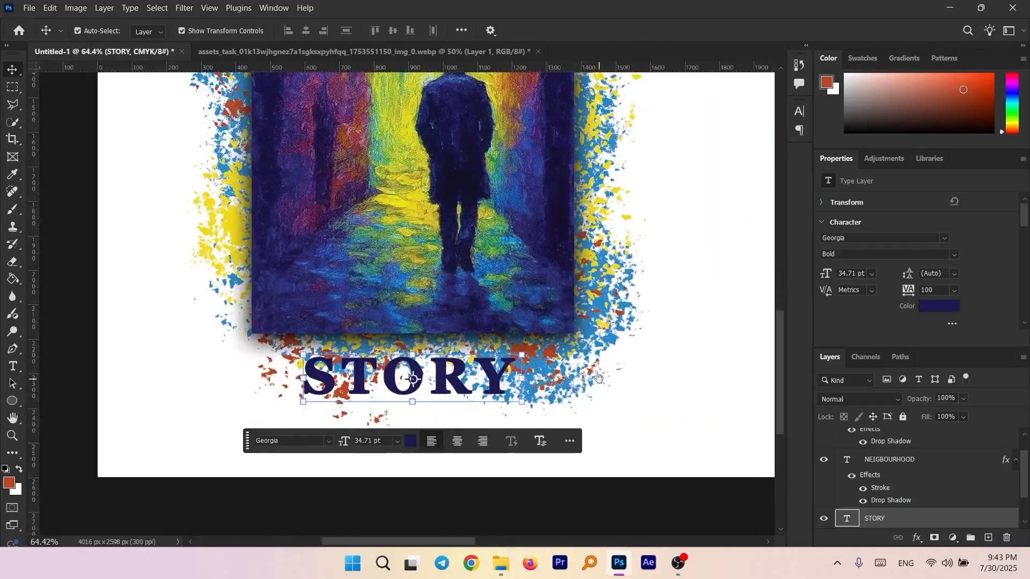
{"action": "left_click", "coordinate": [550, 480]}
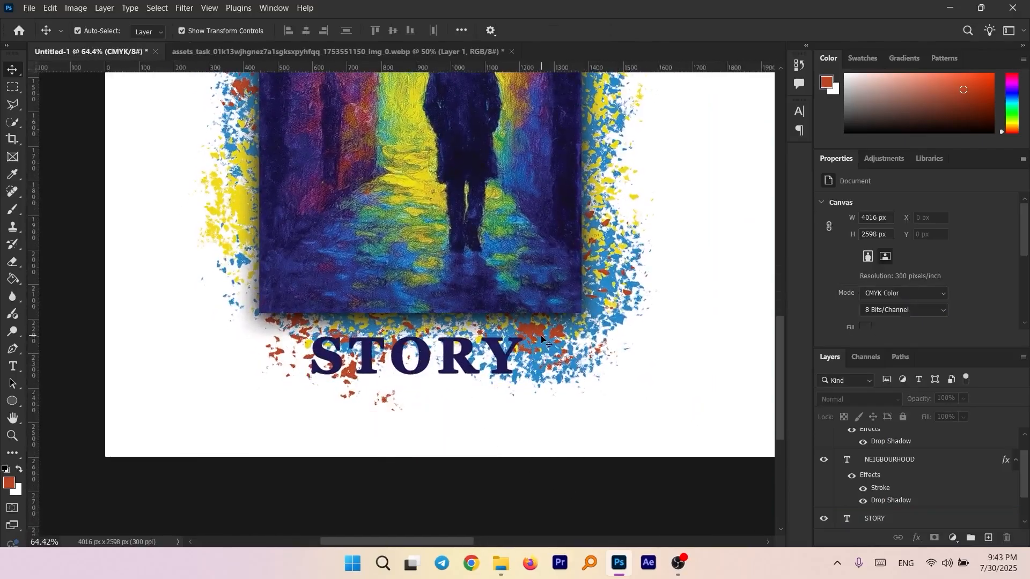
{"action": "double_click", "coordinate": [459, 358]}
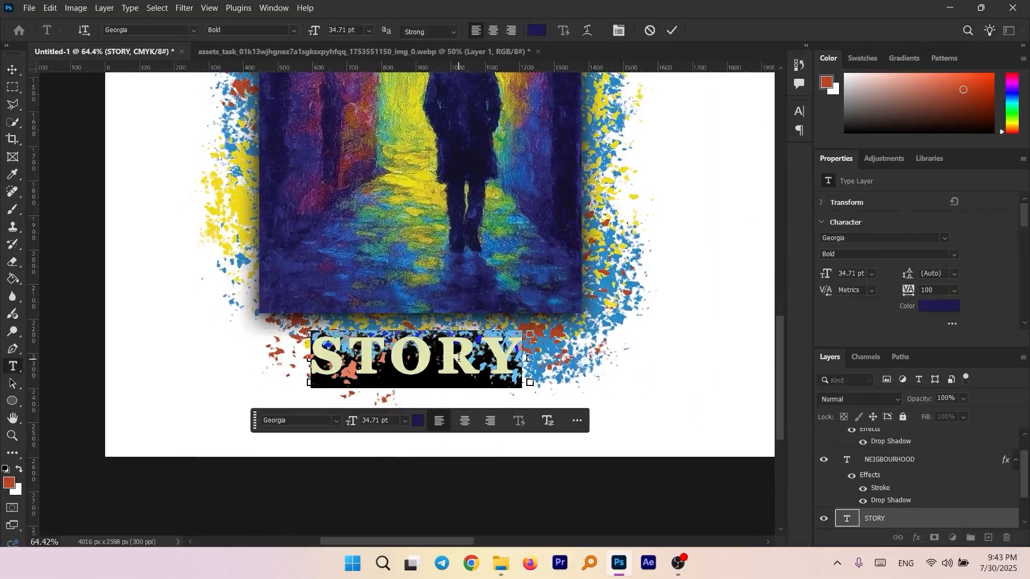
{"action": "left_click", "coordinate": [10, 67]}
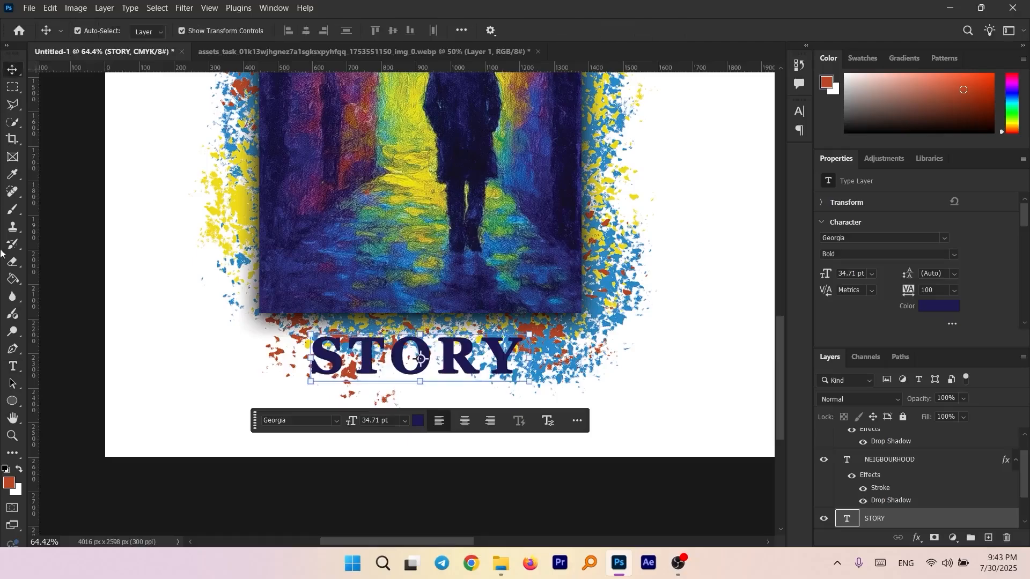
Step: Paint red-orange charcoal brush strokes on the Background layer behind the STORY text, along the painting's lower edge
{"action": "left_click", "coordinate": [13, 210]}
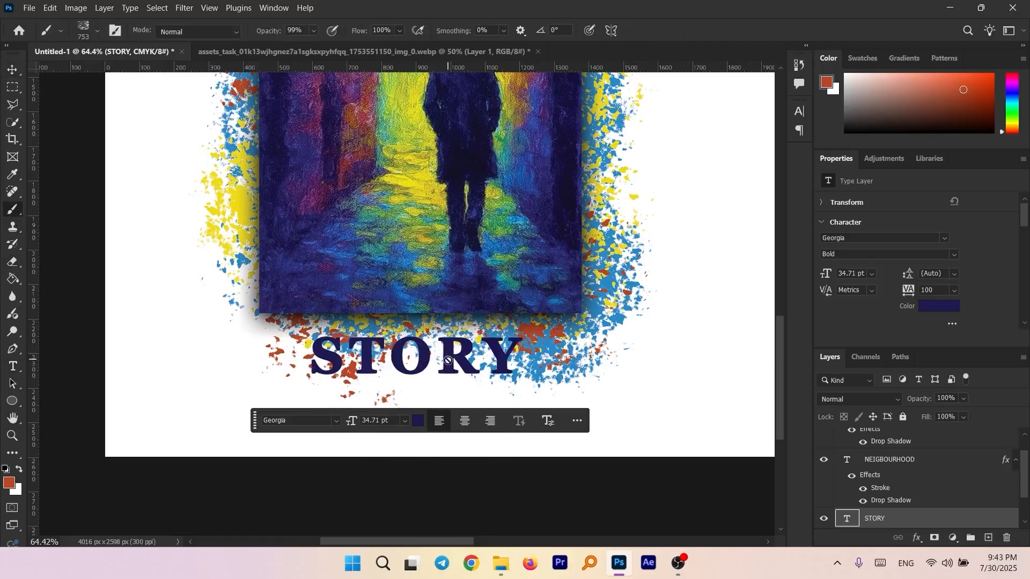
{"action": "scroll", "coordinate": [916, 491], "scroll_direction": "down", "scroll_amount": 2}
{"action": "left_click", "coordinate": [924, 521]}
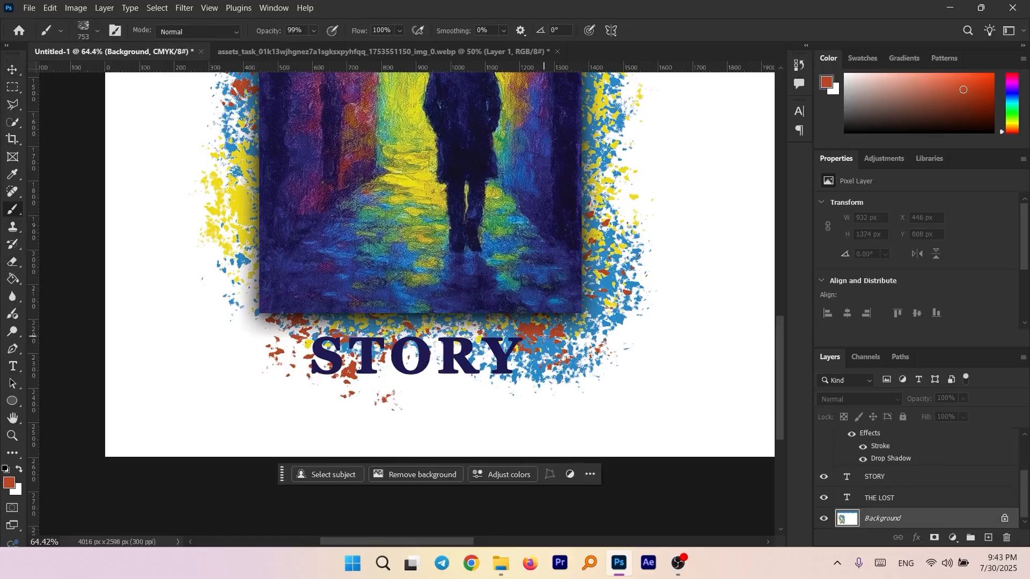
{"action": "left_click_drag", "start_coordinate": [516, 325], "coordinate": [413, 319]}
{"action": "mouse_move", "coordinate": [522, 335]}
{"action": "left_mouse_down"}
{"action": "mouse_move", "coordinate": [252, 330]}
{"action": "mouse_move", "coordinate": [268, 334]}
{"action": "left_mouse_up"}
{"action": "scroll", "coordinate": [560, 407], "scroll_direction": "down", "scroll_amount": 3}
Step: Move the STORY text up, closer to the painting's lower edge
{"action": "key", "text": "v"}
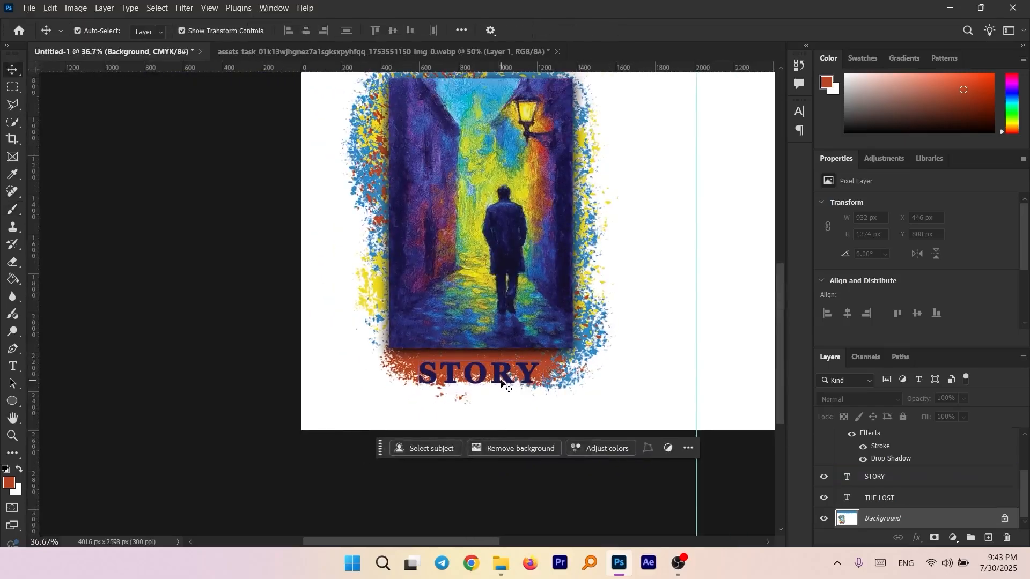
{"action": "left_click", "coordinate": [492, 376]}
{"action": "scroll", "coordinate": [491, 376], "scroll_direction": "up", "scroll_amount": 6}
{"action": "left_click_drag", "start_coordinate": [472, 372], "coordinate": [473, 357]}
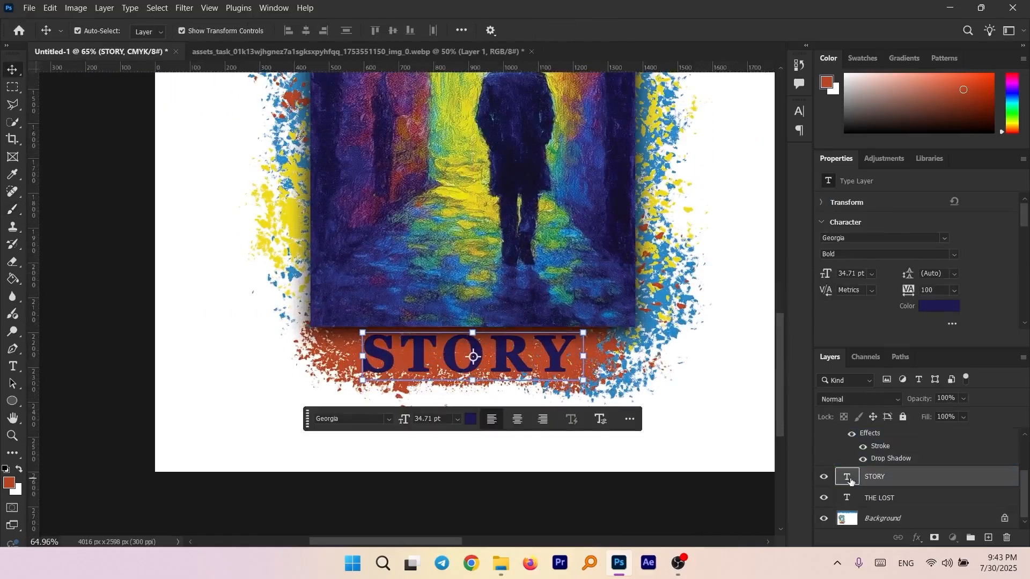
Step: Recolor the STORY text with the dark red sampled from the painting's house wall (70322c) and finish the text edit
{"action": "double_click", "coordinate": [472, 354]}
{"action": "left_click", "coordinate": [537, 30]}
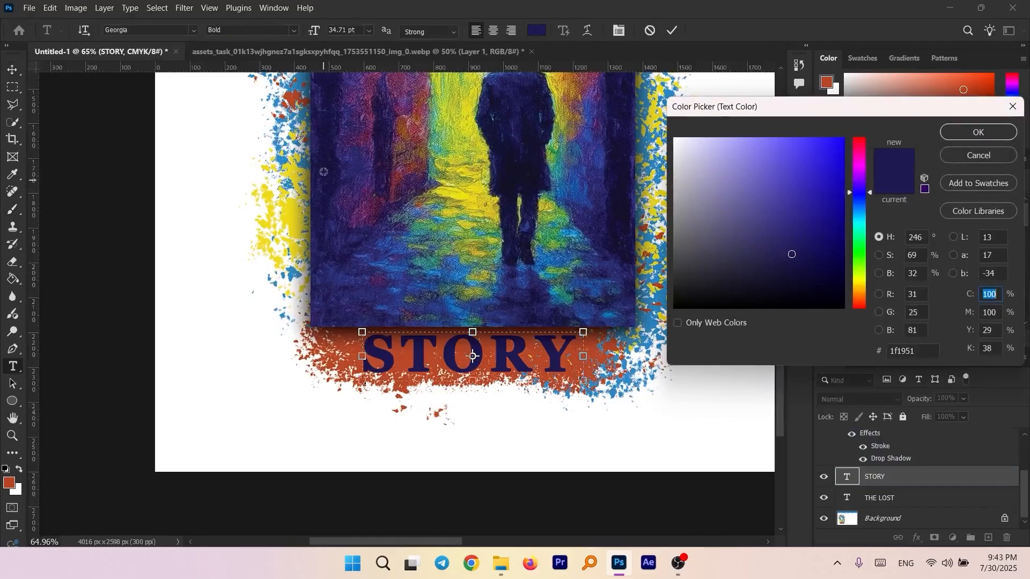
{"action": "left_click", "coordinate": [403, 251]}
{"action": "left_click", "coordinate": [407, 130]}
{"action": "left_click", "coordinate": [399, 123]}
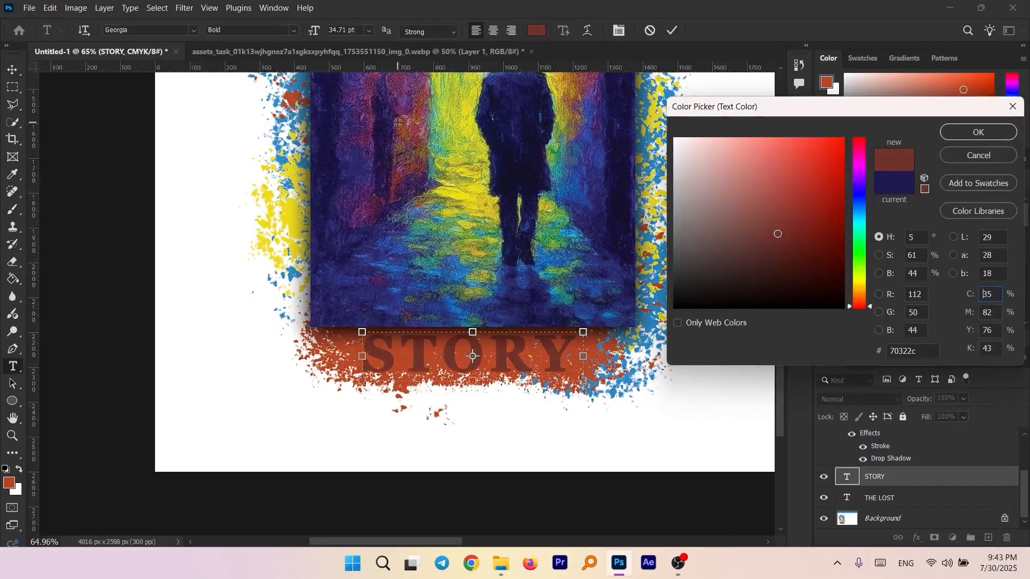
{"action": "left_click", "coordinate": [971, 133]}
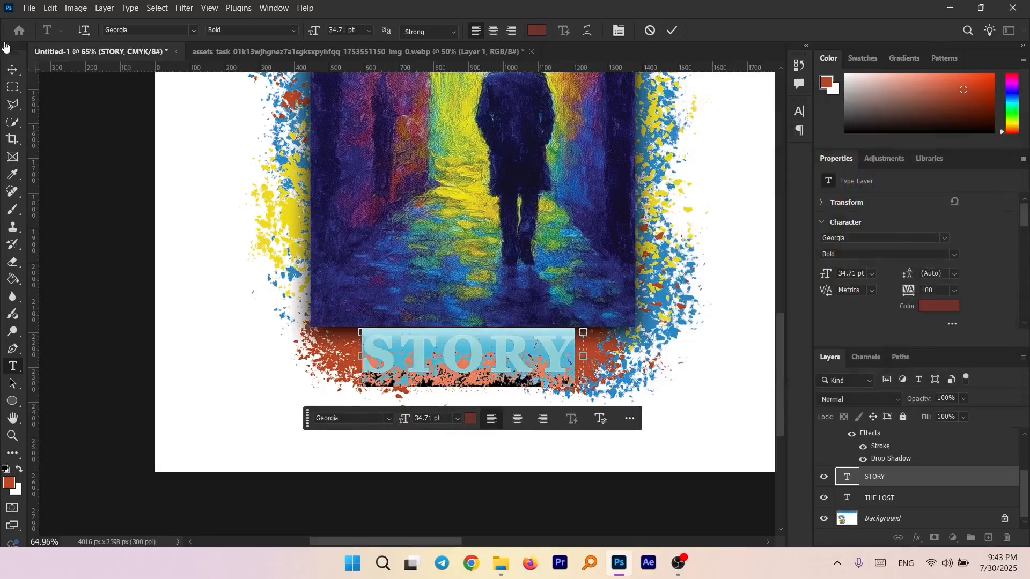
{"action": "left_click", "coordinate": [13, 70]}
Step: Nudge the STORY text slightly to the right beneath the painting and deselect it
{"action": "scroll", "coordinate": [499, 354], "scroll_direction": "up", "scroll_amount": 3}
{"action": "left_click_drag", "start_coordinate": [499, 354], "coordinate": [518, 354]}
{"action": "scroll", "coordinate": [518, 354], "scroll_direction": "down", "scroll_amount": 6}
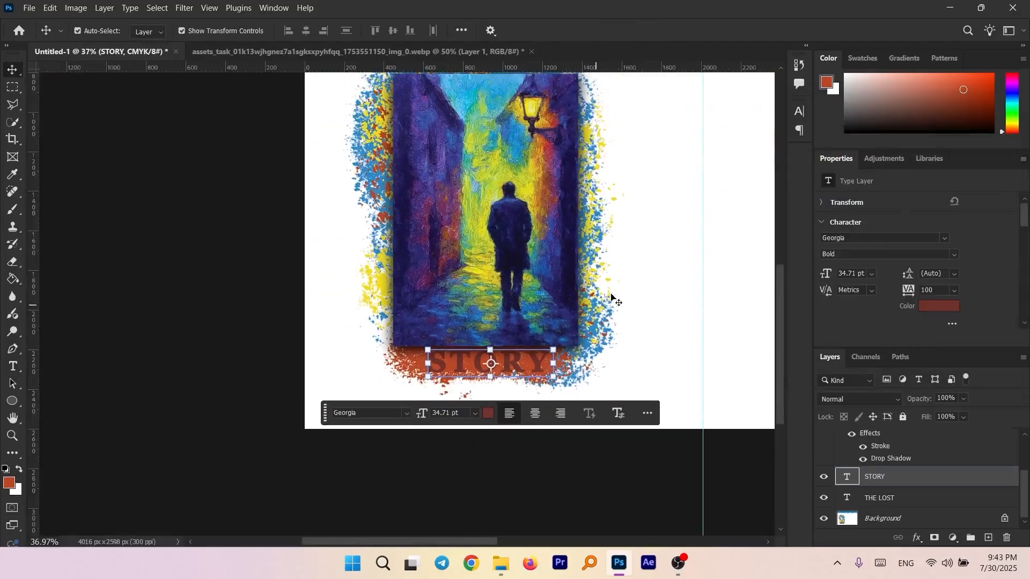
{"action": "left_click", "coordinate": [660, 263]}
Step: Place the painting without the man from the New folder window on the layout's right half, scaled to 639 x 958 px
{"action": "scroll", "coordinate": [660, 263], "scroll_direction": "down", "scroll_amount": 1}
{"action": "left_click_drag", "start_coordinate": [660, 263], "coordinate": [439, 292]}
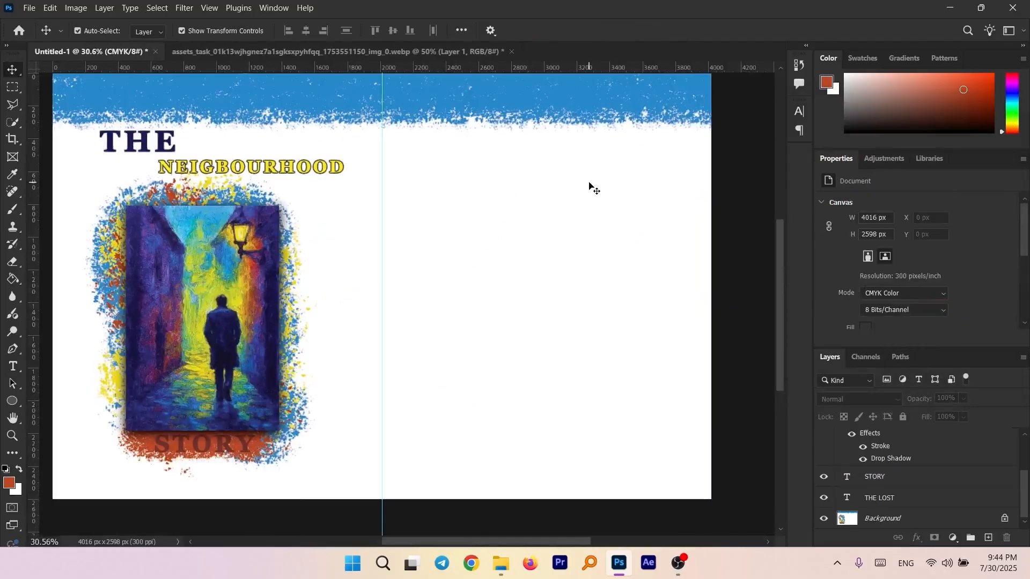
{"action": "left_click", "coordinate": [500, 563]}
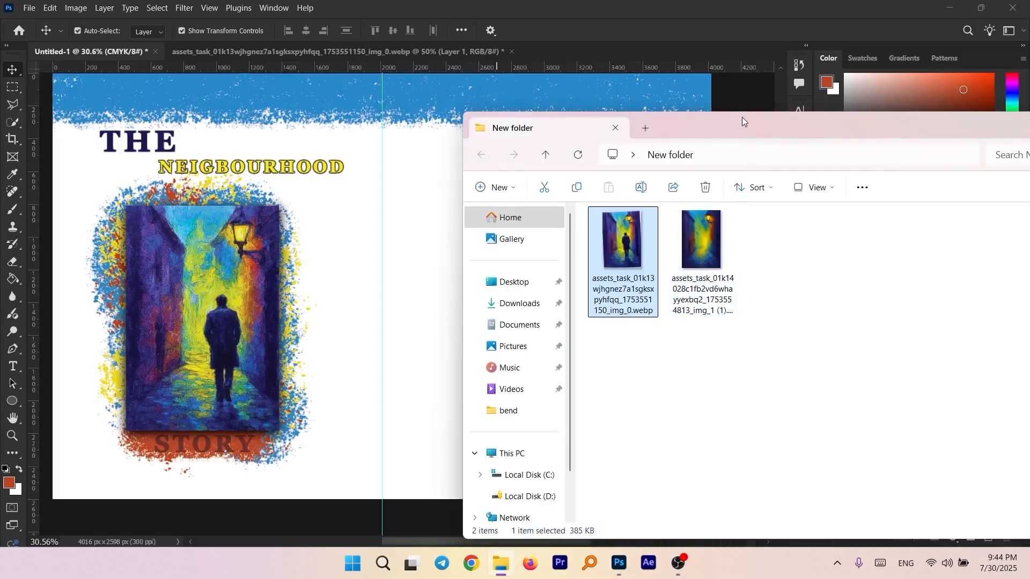
{"action": "left_click_drag", "start_coordinate": [740, 119], "coordinate": [574, 328]}
{"action": "left_click_drag", "start_coordinate": [534, 465], "coordinate": [536, 236]}
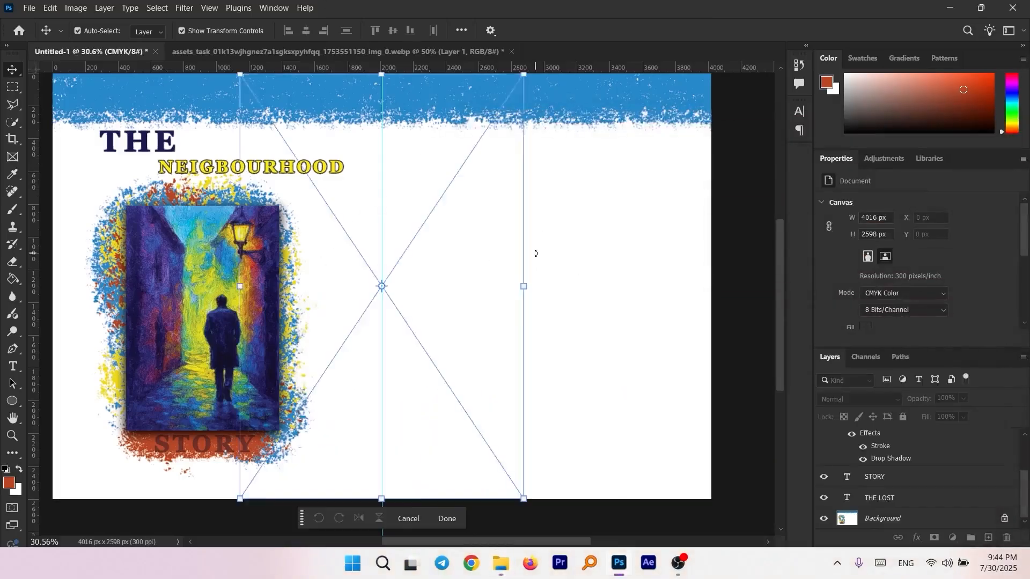
{"action": "left_click_drag", "start_coordinate": [382, 75], "coordinate": [381, 343]}
{"action": "left_click_drag", "start_coordinate": [410, 399], "coordinate": [586, 279]}
{"action": "key", "text": "Return"}
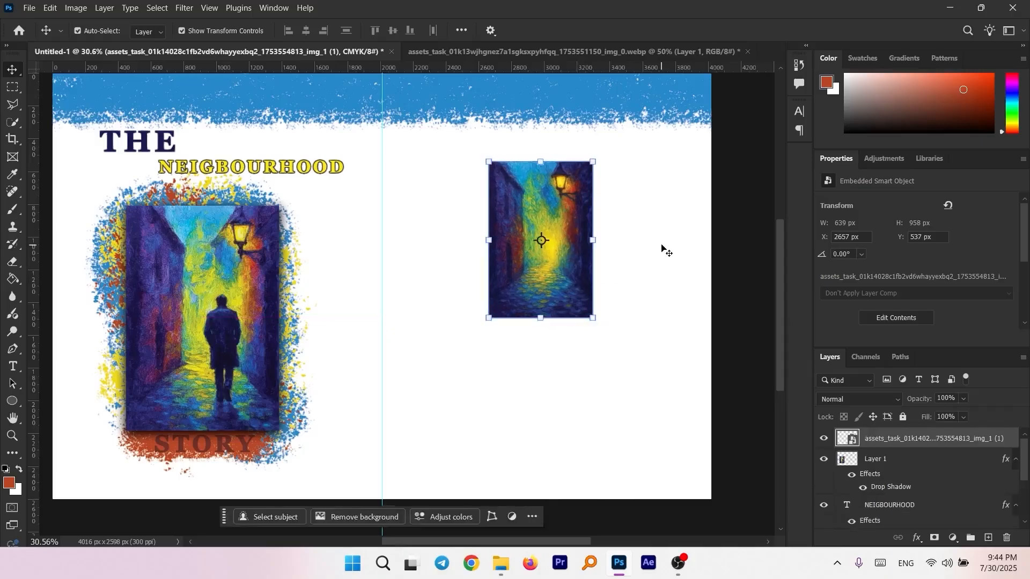
Step: Add a drop shadow with 100% opacity, 5 px distance and 0 px size to the newly placed painting
{"action": "double_click", "coordinate": [1010, 439]}
{"action": "left_click", "coordinate": [541, 351]}
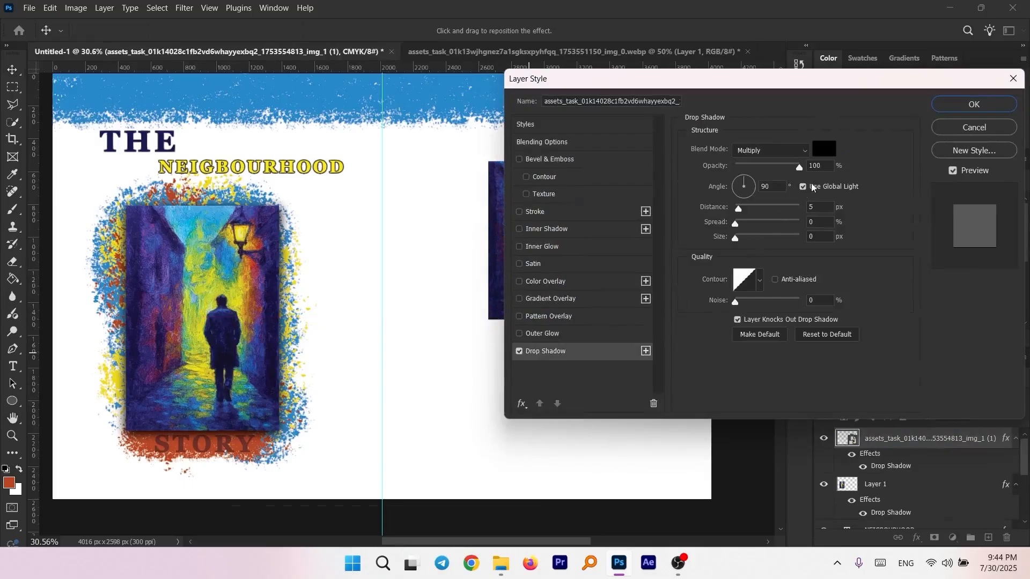
{"action": "left_click", "coordinate": [989, 103]}
Step: Paint red-orange strokes around the smaller painting's edges on the Background layer with the charcoal brush at 434 px
{"action": "left_click", "coordinate": [12, 213]}
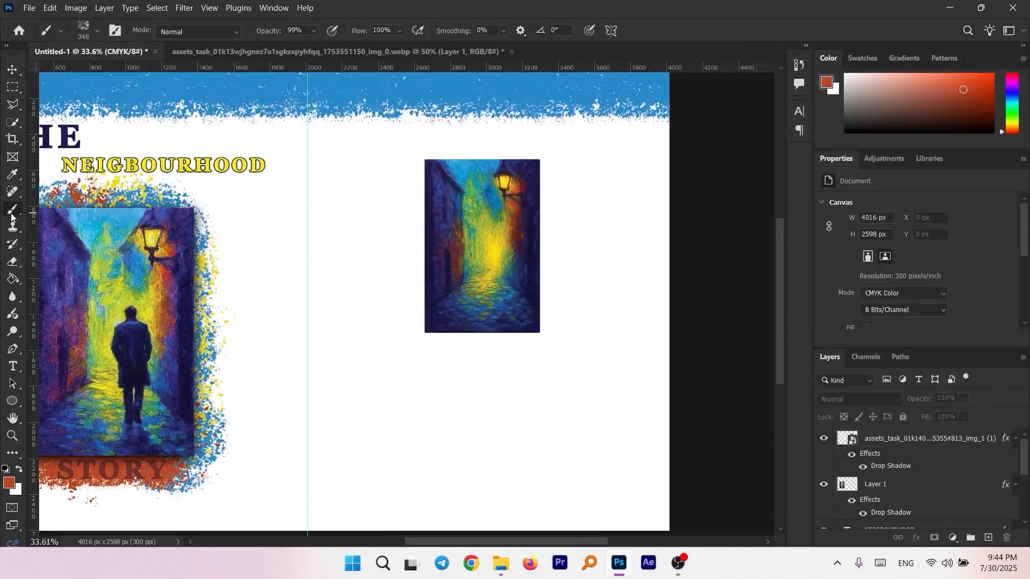
{"action": "scroll", "coordinate": [887, 432], "scroll_direction": "down", "scroll_amount": 5}
{"action": "left_click", "coordinate": [890, 519]}
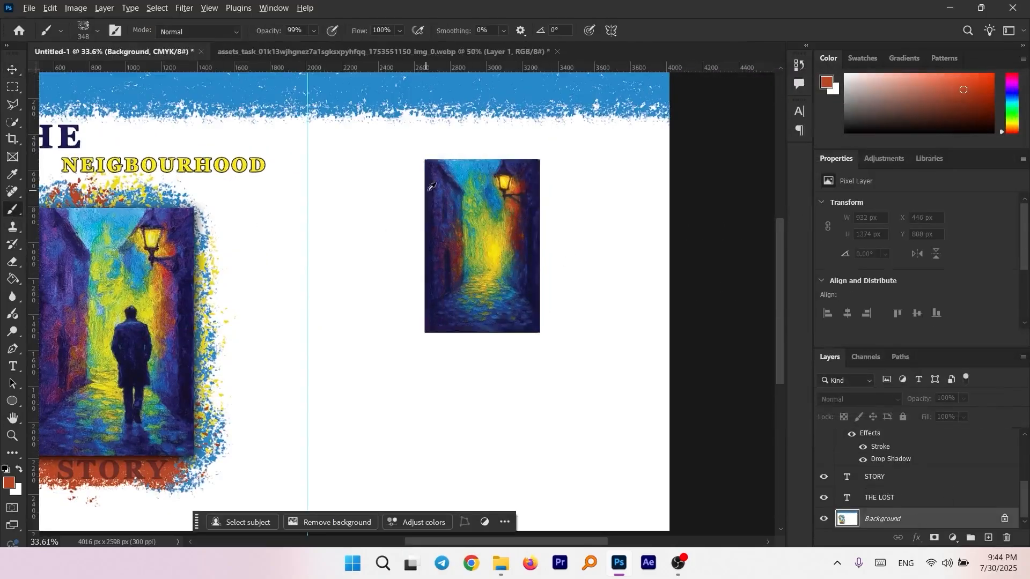
{"action": "left_click_drag", "start_coordinate": [429, 299], "coordinate": [432, 237]}
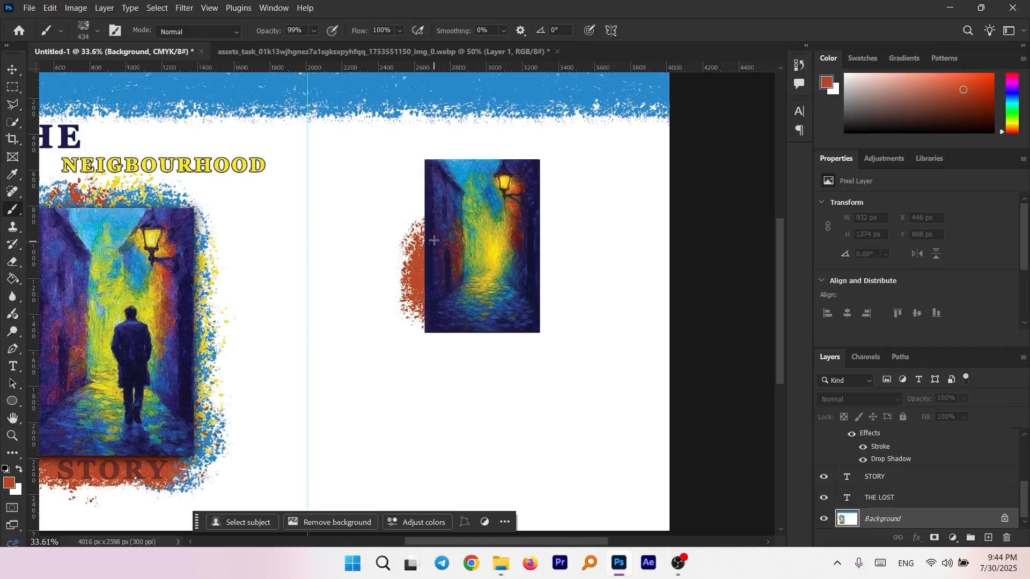
{"action": "key", "text": "ctrl+z"}
{"action": "mouse_move", "coordinate": [441, 292]}
{"action": "left_mouse_down"}
{"action": "mouse_move", "coordinate": [435, 227]}
{"action": "mouse_move", "coordinate": [454, 175]}
{"action": "mouse_move", "coordinate": [511, 174]}
{"action": "mouse_move", "coordinate": [516, 220]}
{"action": "left_mouse_up"}
{"action": "mouse_move", "coordinate": [527, 312]}
{"action": "left_mouse_down"}
{"action": "mouse_move", "coordinate": [484, 325]}
{"action": "mouse_move", "coordinate": [423, 322]}
{"action": "mouse_move", "coordinate": [437, 283]}
{"action": "left_mouse_up"}
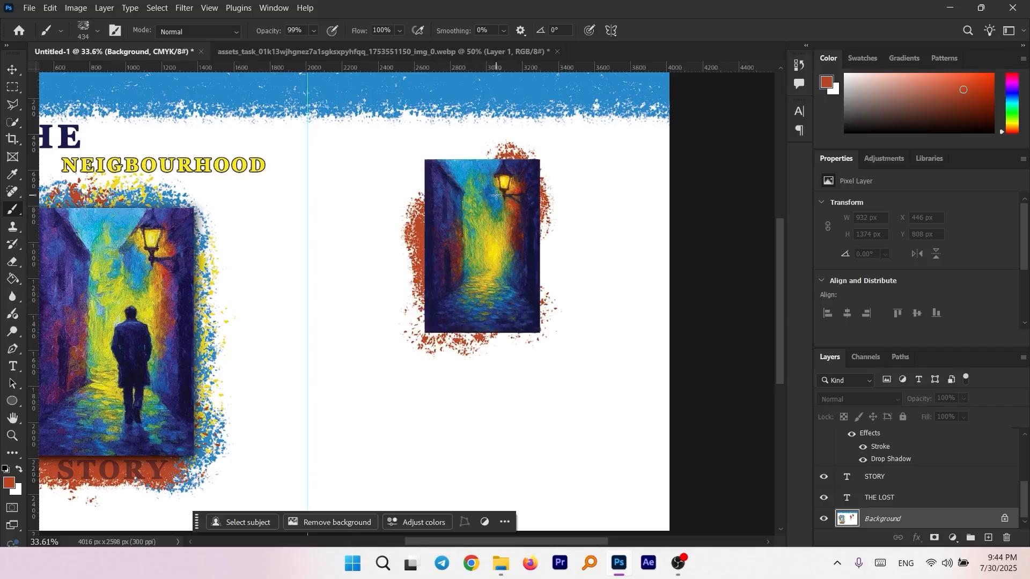
Step: Paint yellow, light-blue and dark navy charcoal strokes around the smaller painting's edges, sampling each color from the artwork
{"action": "left_click", "coordinate": [506, 182], "text": "alt"}
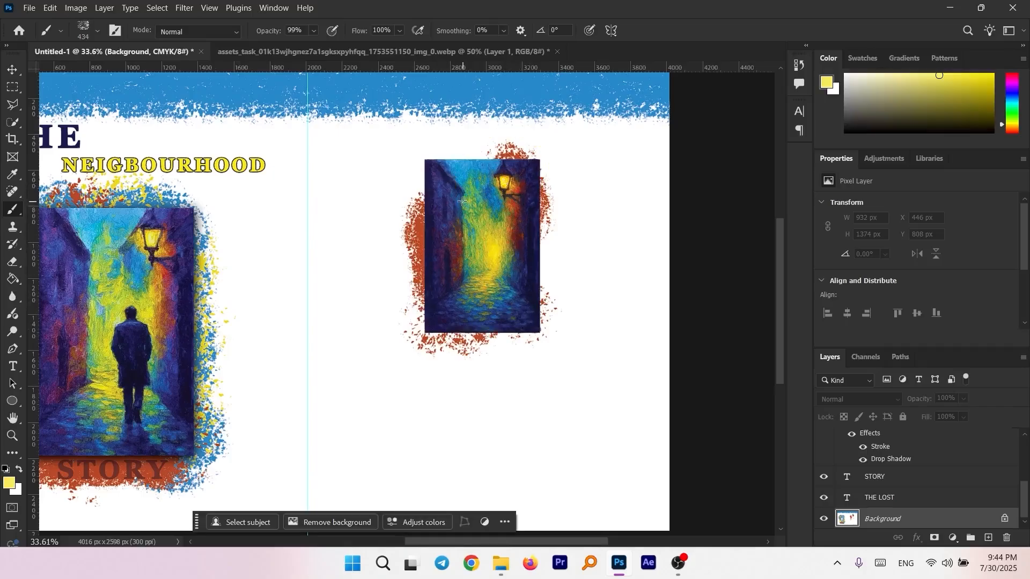
{"action": "mouse_move", "coordinate": [423, 177]}
{"action": "left_mouse_down"}
{"action": "mouse_move", "coordinate": [416, 220]}
{"action": "mouse_move", "coordinate": [437, 284]}
{"action": "mouse_move", "coordinate": [417, 308]}
{"action": "left_mouse_up"}
{"action": "mouse_move", "coordinate": [513, 347]}
{"action": "left_mouse_down"}
{"action": "mouse_move", "coordinate": [545, 315]}
{"action": "mouse_move", "coordinate": [542, 227]}
{"action": "mouse_move", "coordinate": [512, 317]}
{"action": "mouse_move", "coordinate": [435, 313]}
{"action": "mouse_move", "coordinate": [415, 291]}
{"action": "mouse_move", "coordinate": [427, 236]}
{"action": "left_mouse_up"}
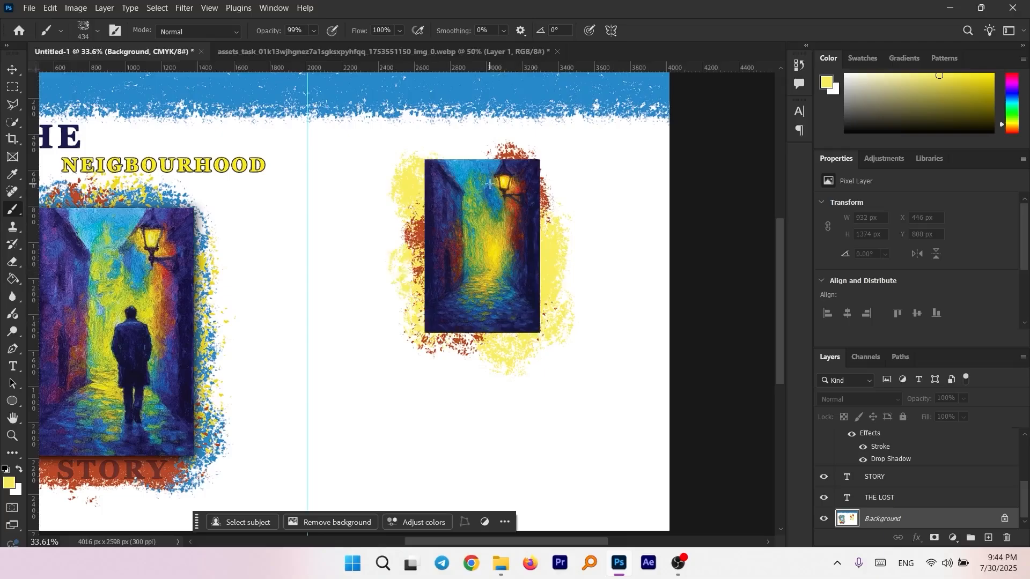
{"action": "left_click", "coordinate": [472, 166], "text": "alt"}
{"action": "mouse_move", "coordinate": [445, 151]}
{"action": "left_mouse_down"}
{"action": "mouse_move", "coordinate": [477, 153]}
{"action": "mouse_move", "coordinate": [448, 155]}
{"action": "mouse_move", "coordinate": [419, 311]}
{"action": "mouse_move", "coordinate": [507, 341]}
{"action": "left_mouse_up"}
{"action": "left_click", "coordinate": [525, 268], "text": "alt"}
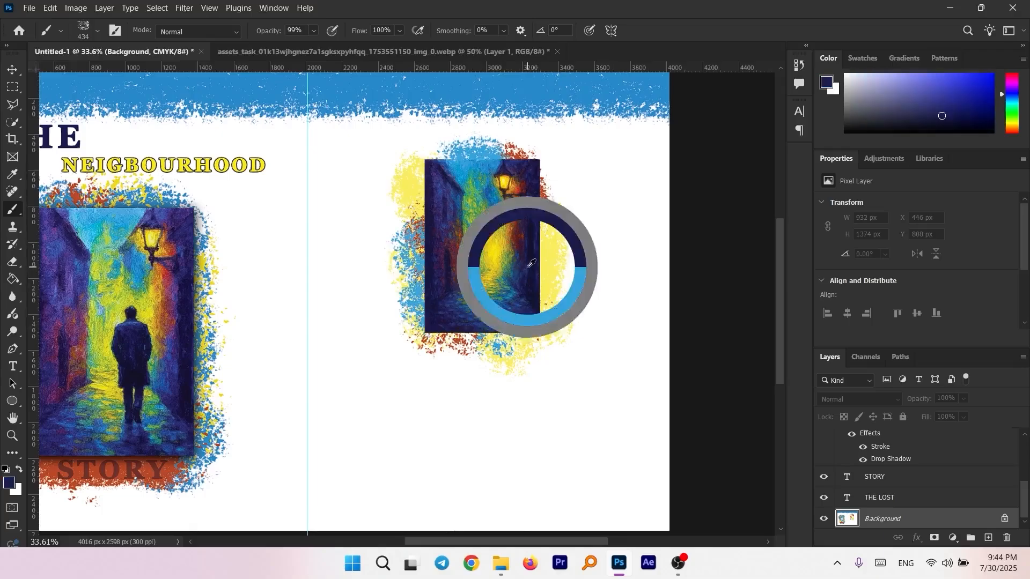
{"action": "mouse_move", "coordinate": [430, 321]}
{"action": "left_mouse_down"}
{"action": "mouse_move", "coordinate": [429, 343]}
{"action": "mouse_move", "coordinate": [493, 351]}
{"action": "left_mouse_up"}
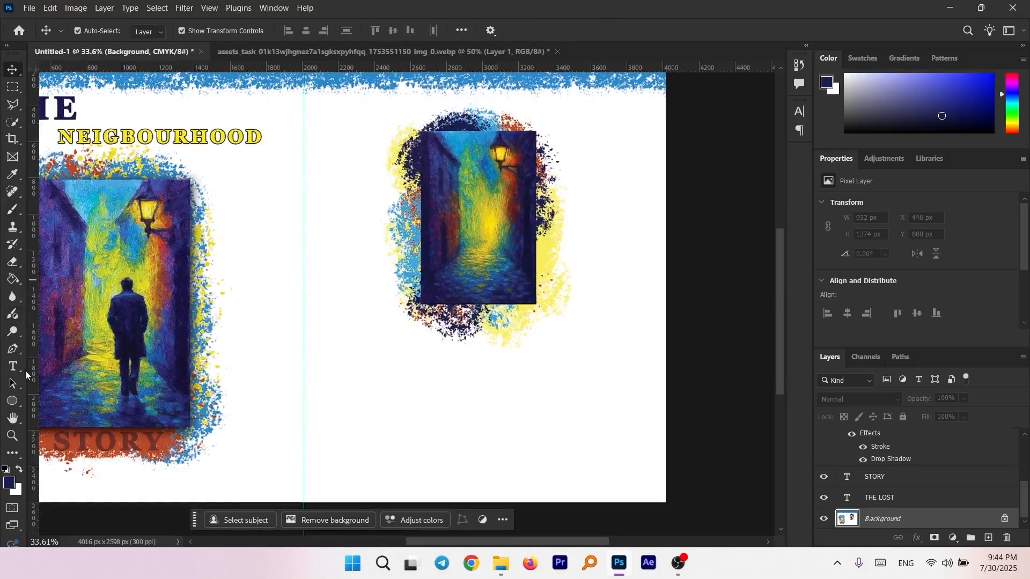
Step: Create a paragraph text box beneath the smaller painting with the font size set to 15 pt
{"action": "left_click", "coordinate": [13, 367]}
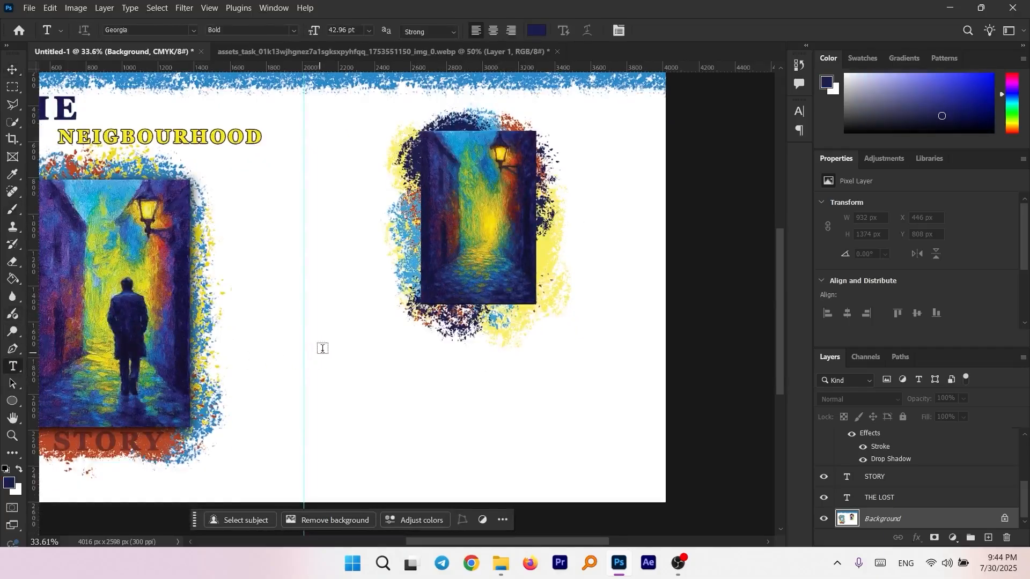
{"action": "left_click_drag", "start_coordinate": [363, 330], "coordinate": [603, 450]}
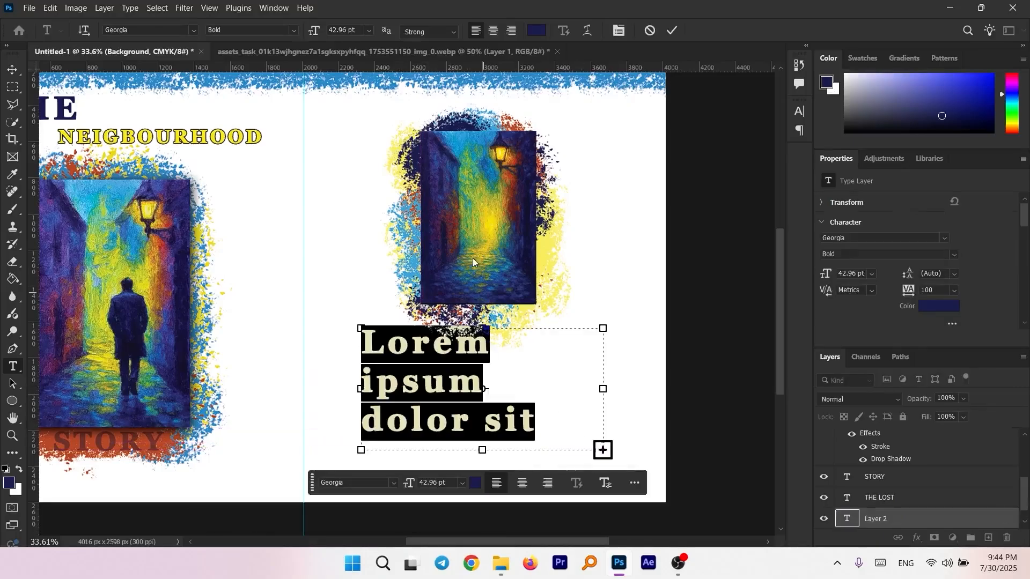
{"action": "left_click", "coordinate": [340, 30]}
{"action": "type", "text": "20"}
{"action": "key", "text": "Return"}
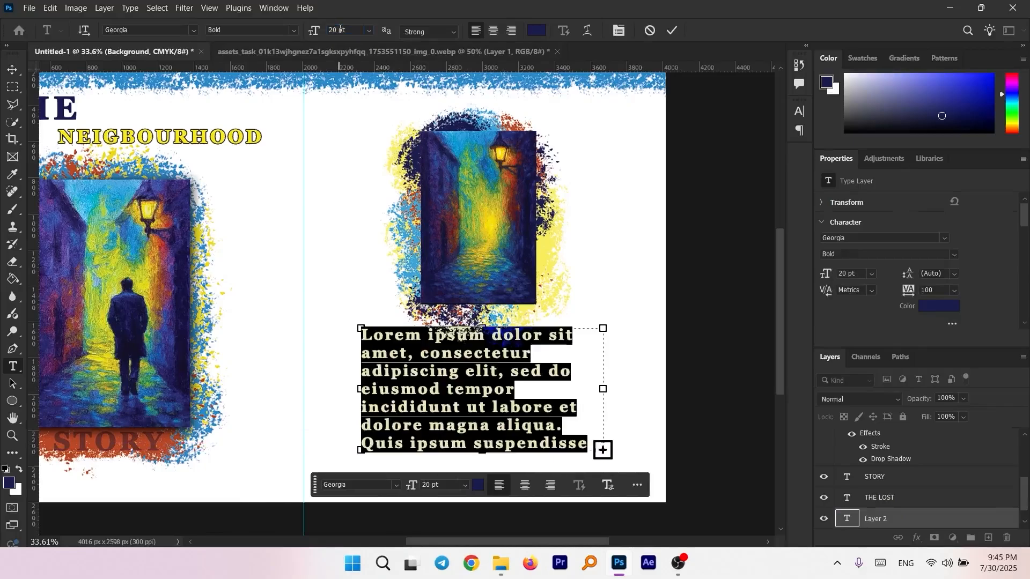
{"action": "left_click", "coordinate": [340, 29]}
{"action": "type", "text": "15"}
{"action": "key", "text": "Return"}
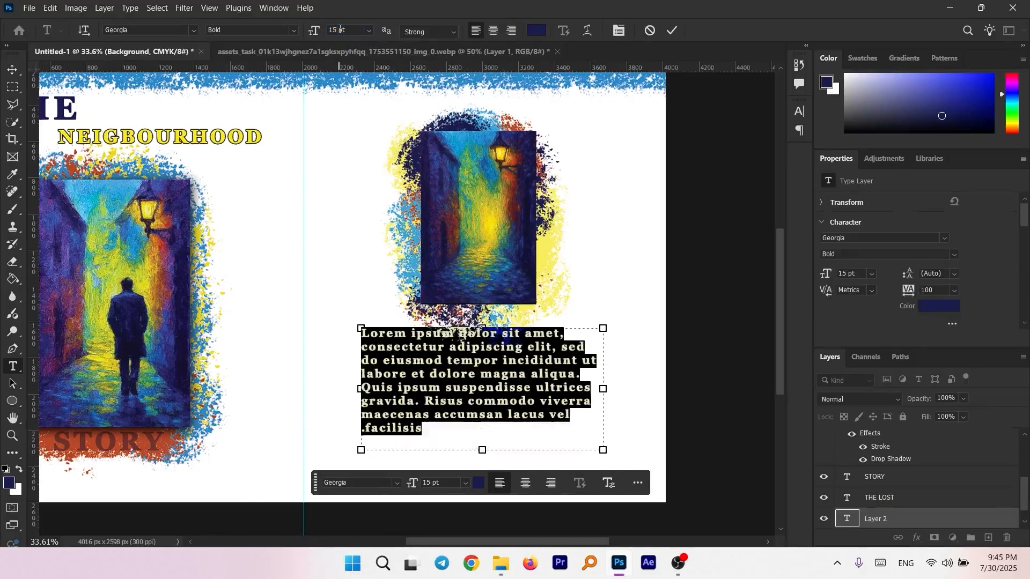
Step: Enter "THE STORY IS ABOUT A MAN THAT IS LOST IN A NEIGBOURHOOD AND HE TRIES TO FIND HIS WAY" in the text box
{"action": "type", "text": "THE STORY IS"}
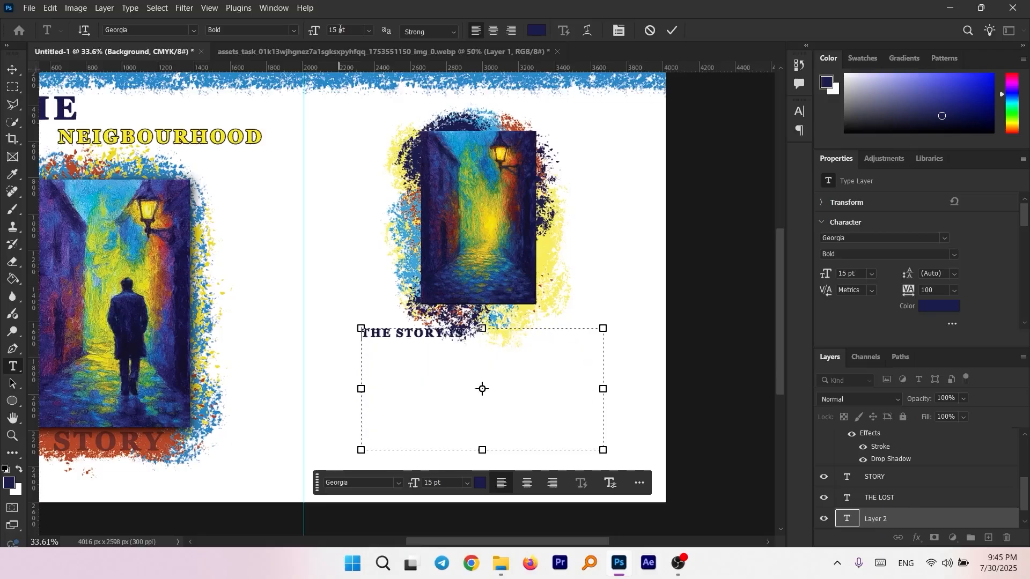
{"action": "type", "text": " ABOUT A MAN"}
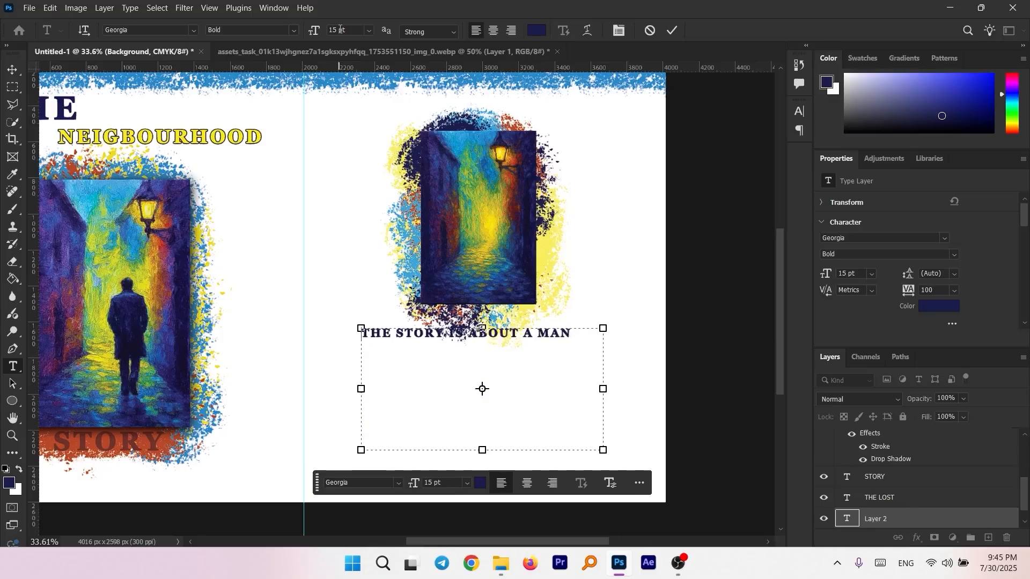
{"action": "type", "text": " THAT IS"}
{"action": "type", "text": " LO"}
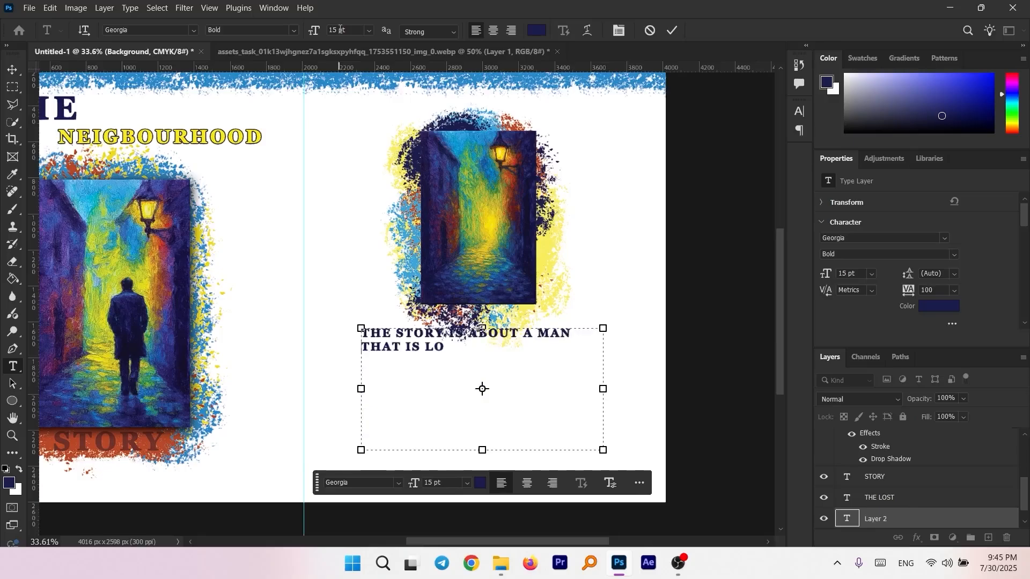
{"action": "type", "text": "ST IN A NEIGBOURHOO"}
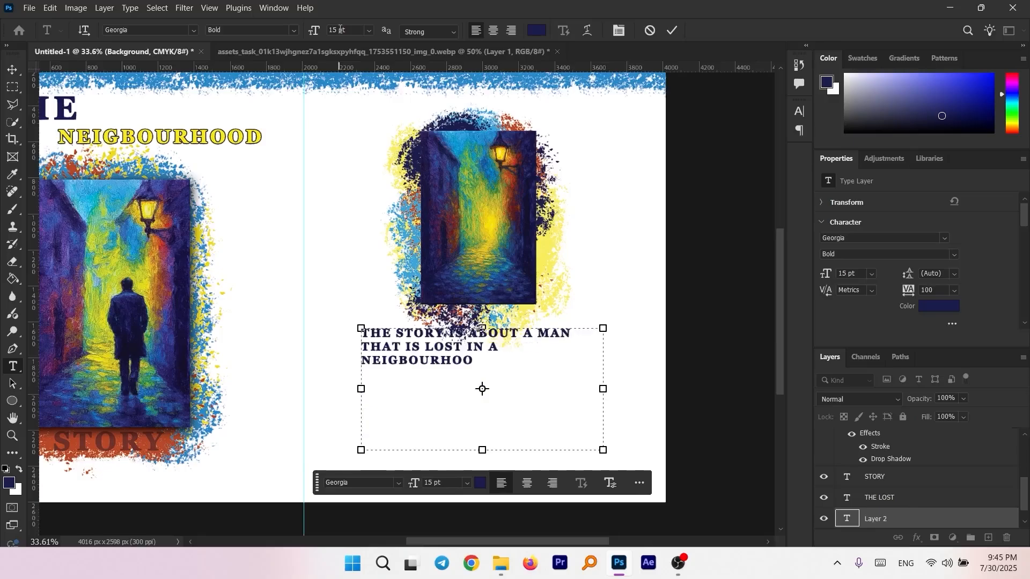
{"action": "type", "text": "D AND HE TRIES"}
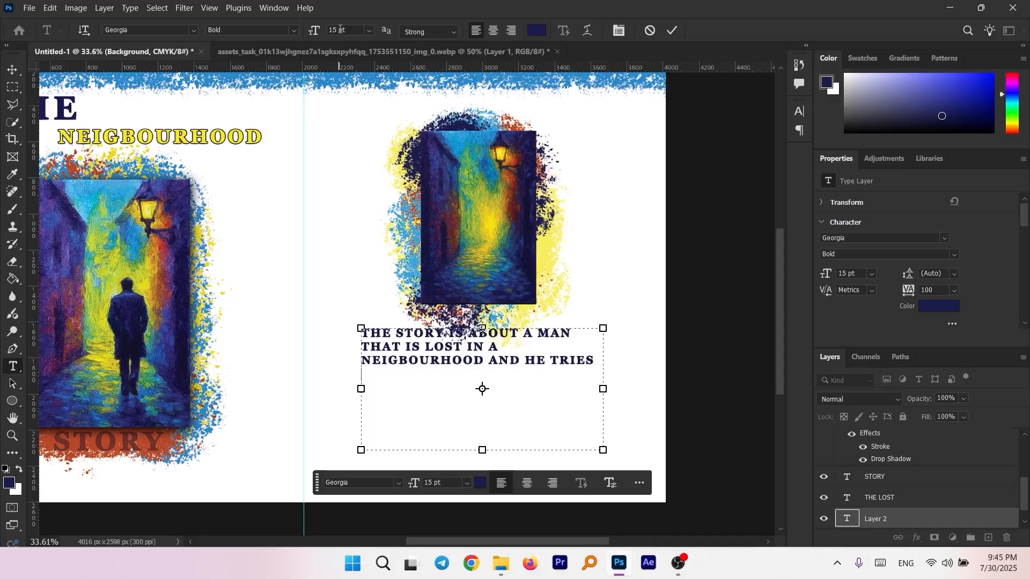
{"action": "type", "text": " TO FIND HIS WAY"}
{"action": "key", "text": "ctrl+Return"}
{"action": "key", "text": "v"}
{"action": "key", "text": "ctrl+0"}
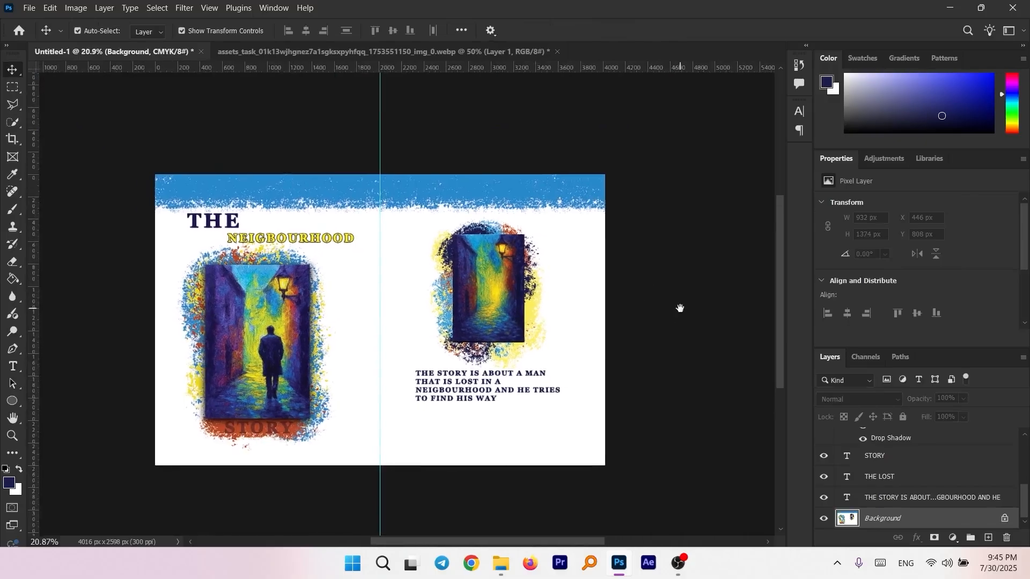
Step: Add a new layer above the Background, try a navy charcoal stroke at 4267 px and undo the stroke
{"action": "left_click_drag", "start_coordinate": [680, 308], "coordinate": [682, 308]}
{"action": "scroll", "coordinate": [586, 229], "scroll_direction": "down", "scroll_amount": 1}
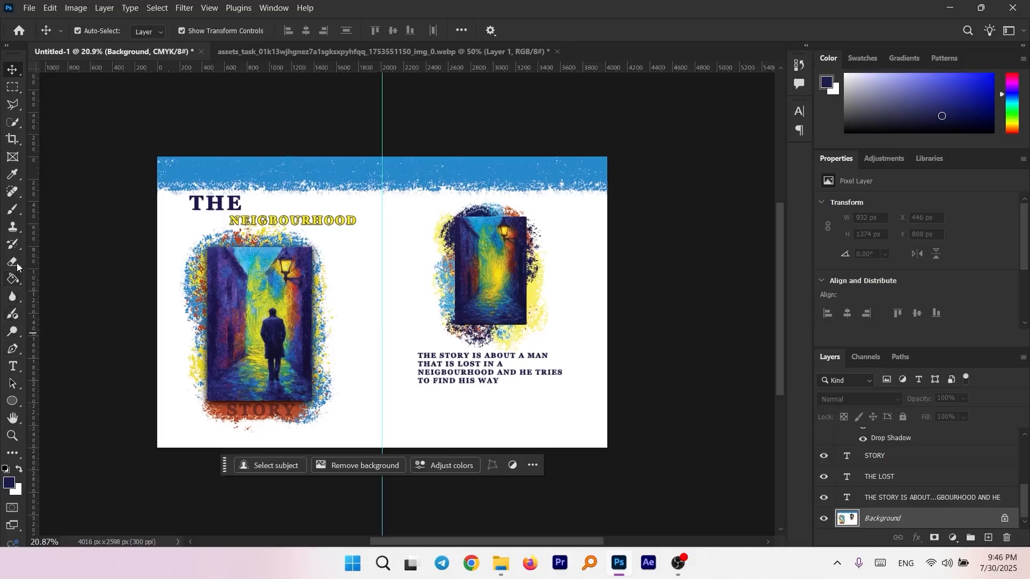
{"action": "left_click", "coordinate": [14, 209]}
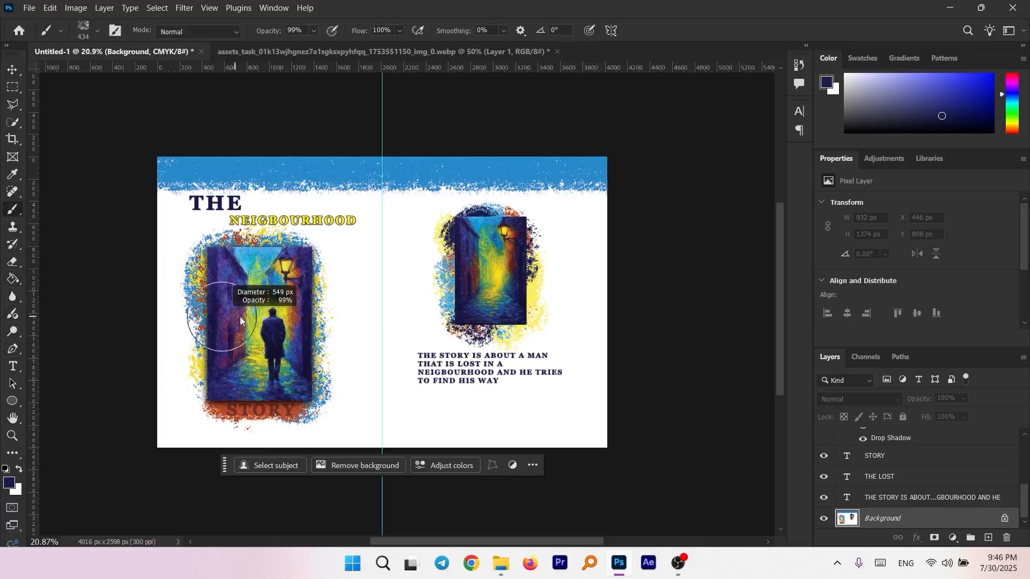
{"action": "left_click", "coordinate": [393, 420]}
{"action": "key", "text": "ctrl+z"}
{"action": "key", "text": "ctrl+z"}
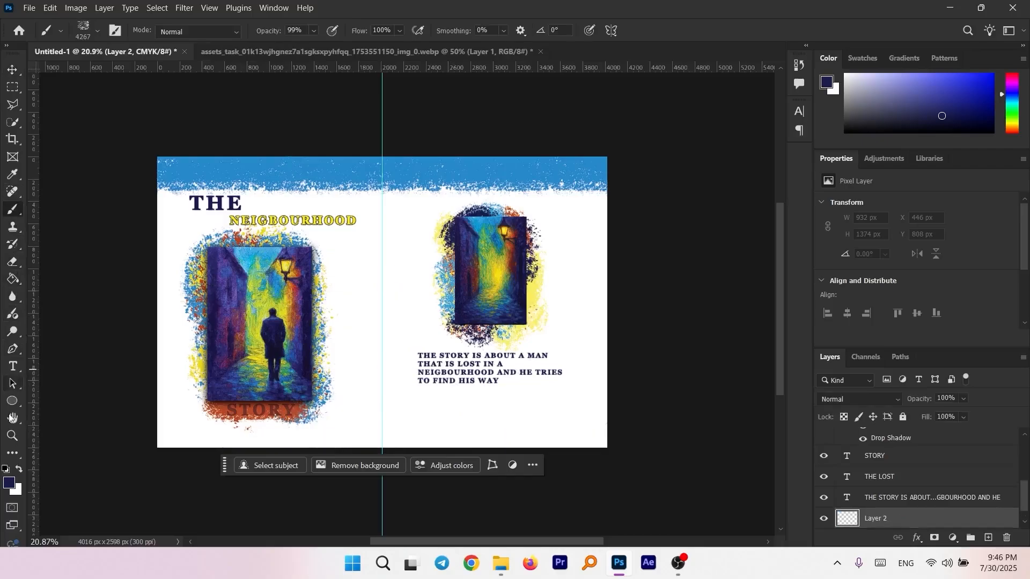
Step: Set the foreground to a yellow-green sampled from the large painting and choose Kyle's Spatter Bot Tilt brush
{"action": "left_click", "coordinate": [9, 483]}
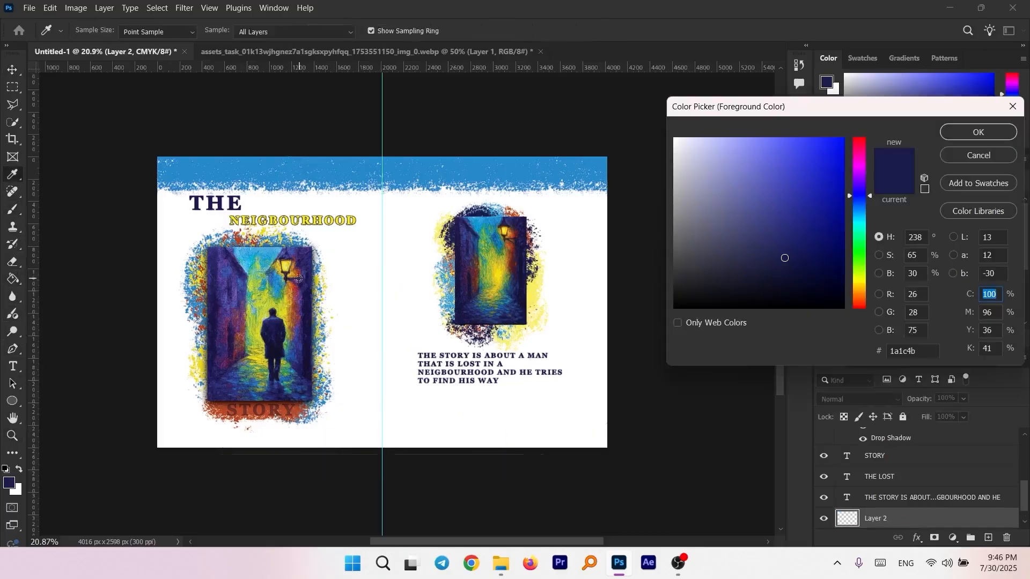
{"action": "left_click", "coordinate": [267, 300]}
{"action": "left_click", "coordinate": [977, 132]}
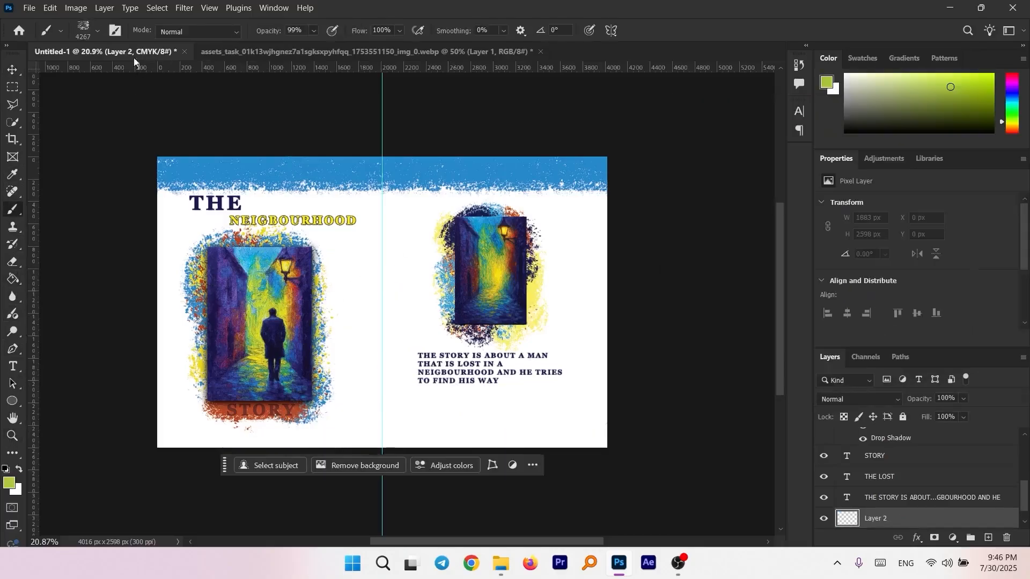
{"action": "left_click", "coordinate": [91, 33]}
{"action": "scroll", "coordinate": [100, 192], "scroll_direction": "down", "scroll_amount": 6}
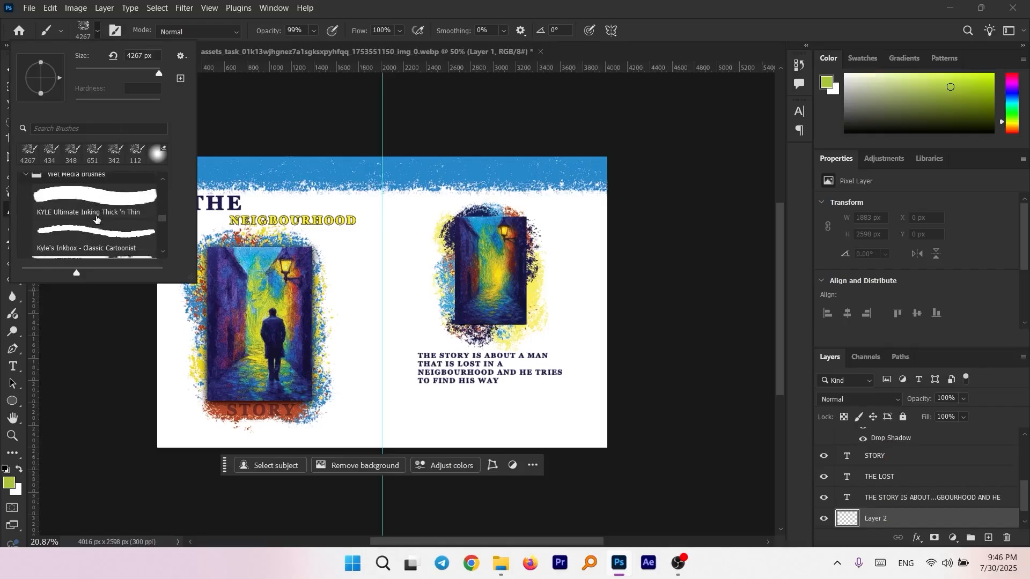
{"action": "scroll", "coordinate": [90, 208], "scroll_direction": "up", "scroll_amount": 1}
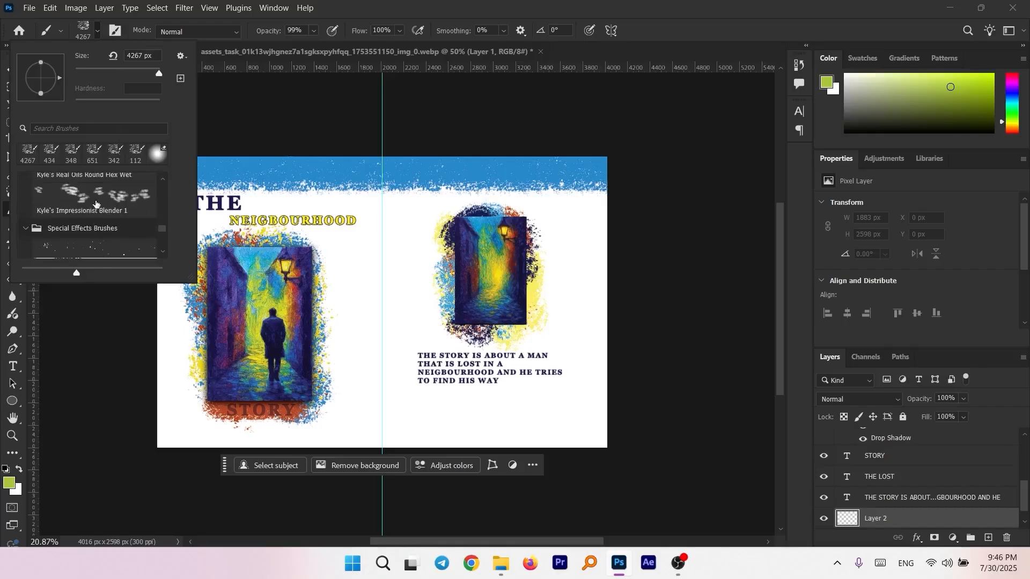
{"action": "scroll", "coordinate": [95, 204], "scroll_direction": "down", "scroll_amount": 2}
{"action": "left_click", "coordinate": [94, 217]}
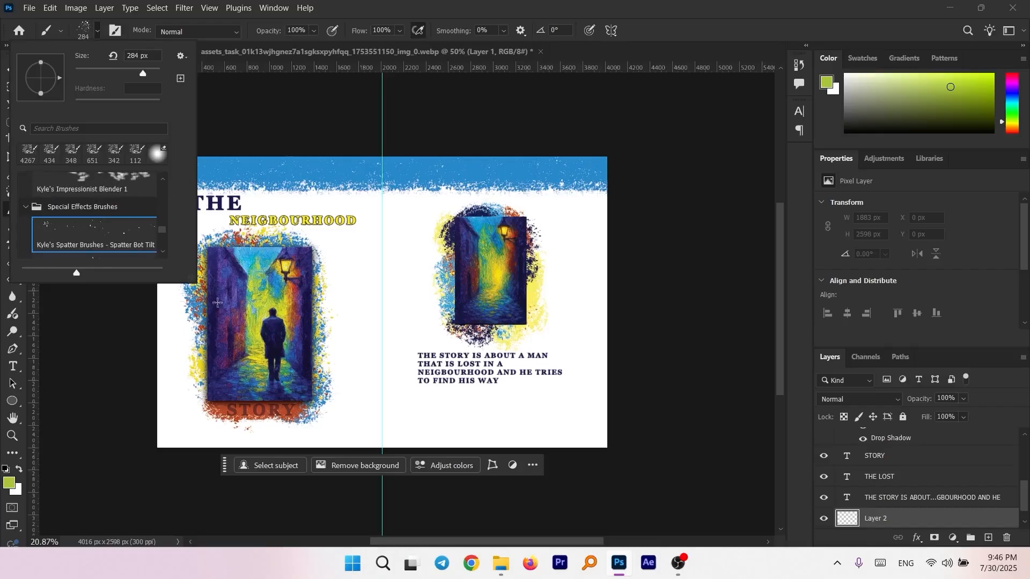
Step: Paint yellow-green spatters across both pages on the new layer with the spatter brush at 2990 px
{"action": "left_click_drag", "start_coordinate": [241, 357], "coordinate": [391, 376]}
{"action": "left_click", "coordinate": [391, 376]}
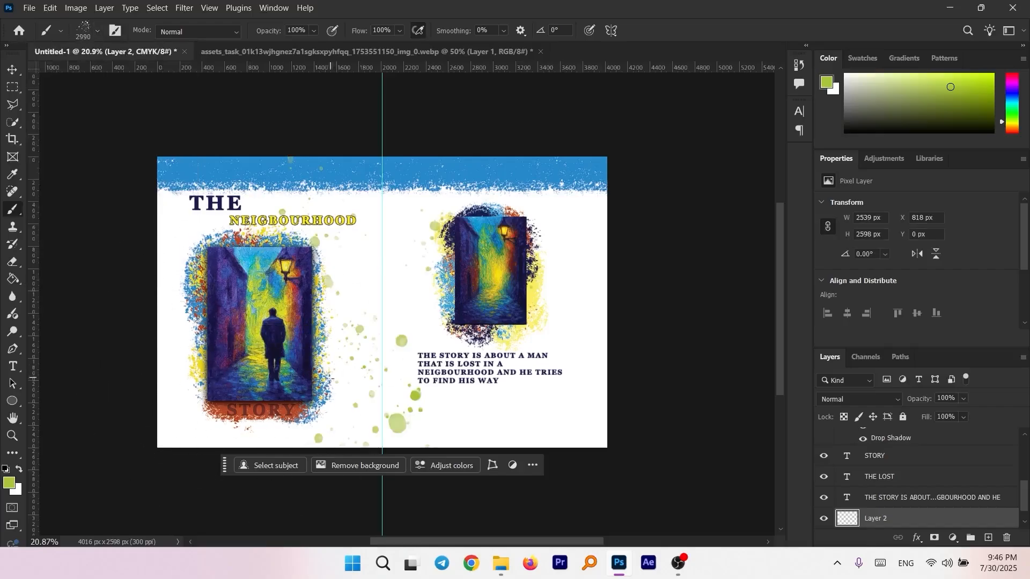
{"action": "left_click", "coordinate": [184, 387]}
{"action": "left_click", "coordinate": [660, 409]}
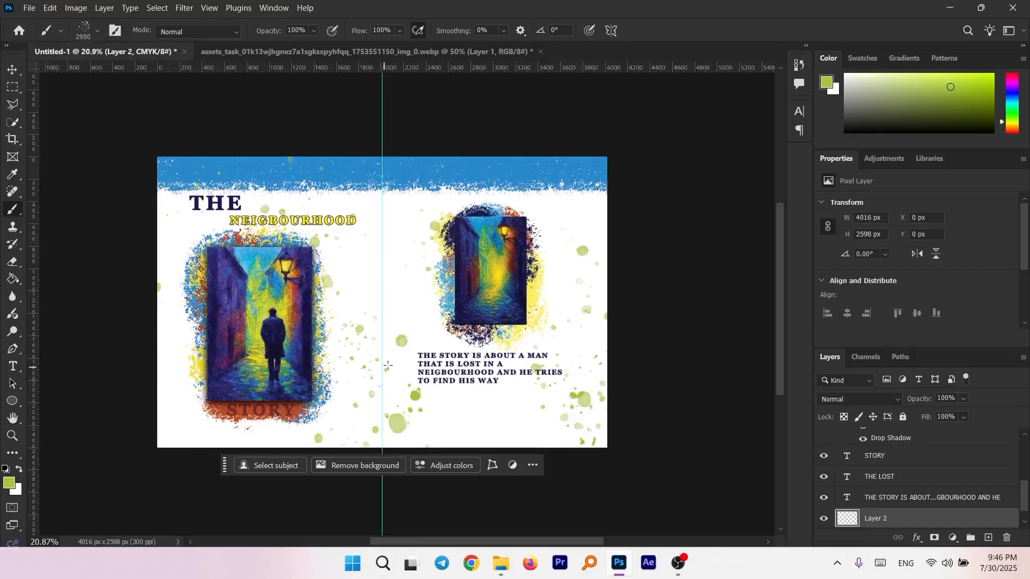
{"action": "left_click", "coordinate": [409, 365]}
{"action": "left_click", "coordinate": [73, 414]}
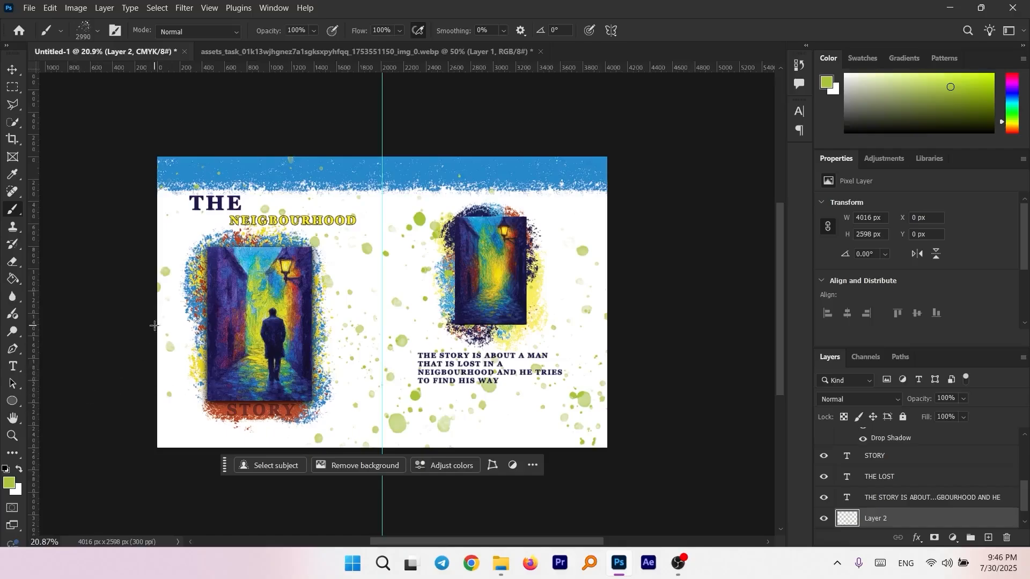
{"action": "left_click", "coordinate": [169, 279]}
{"action": "left_click", "coordinate": [156, 214]}
{"action": "left_click_drag", "start_coordinate": [374, 389], "coordinate": [290, 388]}
Step: Try Kyle's Pressure Control spatter brush on the layout, enlarging it to 3361 px
{"action": "left_click", "coordinate": [97, 30]}
{"action": "scroll", "coordinate": [108, 212], "scroll_direction": "down", "scroll_amount": 2}
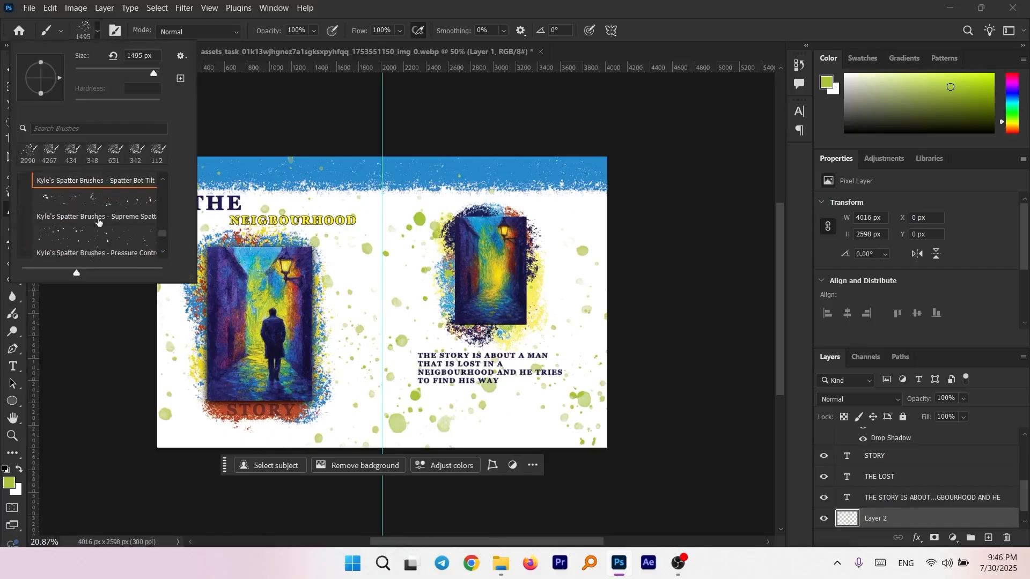
{"action": "left_click", "coordinate": [89, 246]}
{"action": "left_click", "coordinate": [313, 378]}
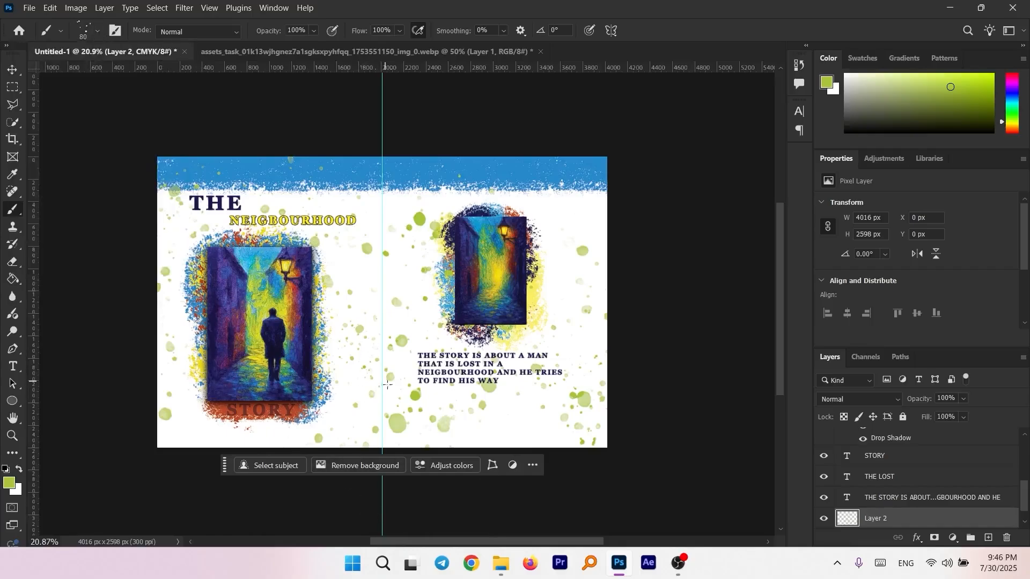
{"action": "left_click_drag", "start_coordinate": [400, 386], "coordinate": [584, 387]}
Step: Paint yellow-green marks across the layout with the KYLE Bonus Chunky Charcoal brush at 2075 px
{"action": "left_click", "coordinate": [88, 37]}
{"action": "scroll", "coordinate": [126, 193], "scroll_direction": "up", "scroll_amount": 3}
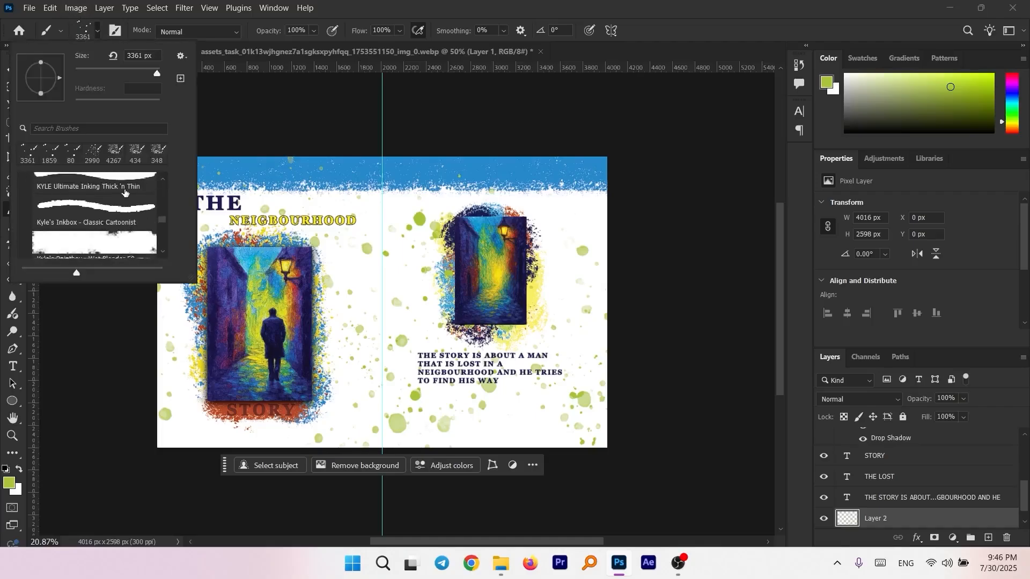
{"action": "scroll", "coordinate": [124, 192], "scroll_direction": "up", "scroll_amount": 10}
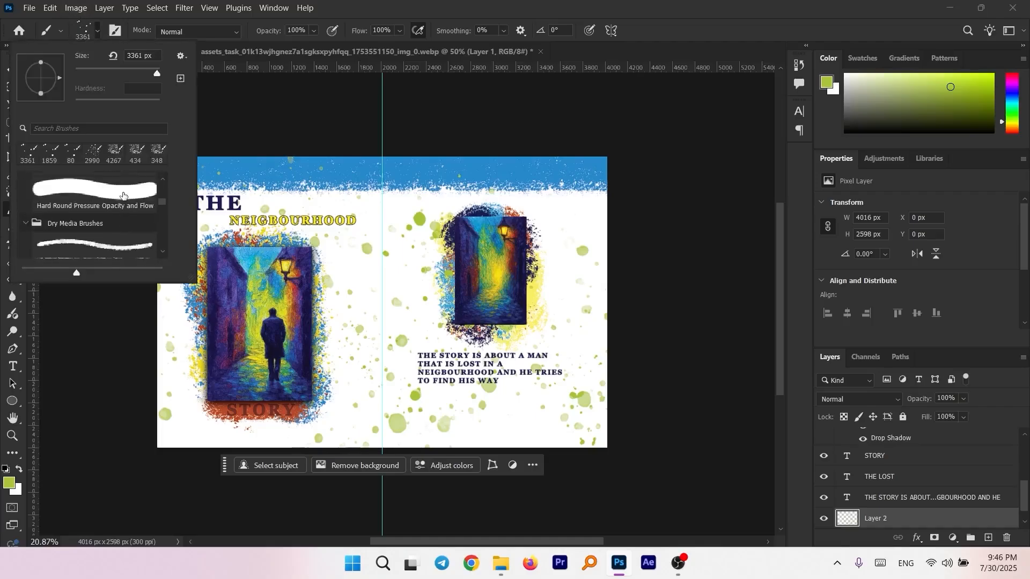
{"action": "scroll", "coordinate": [124, 198], "scroll_direction": "up", "scroll_amount": 5}
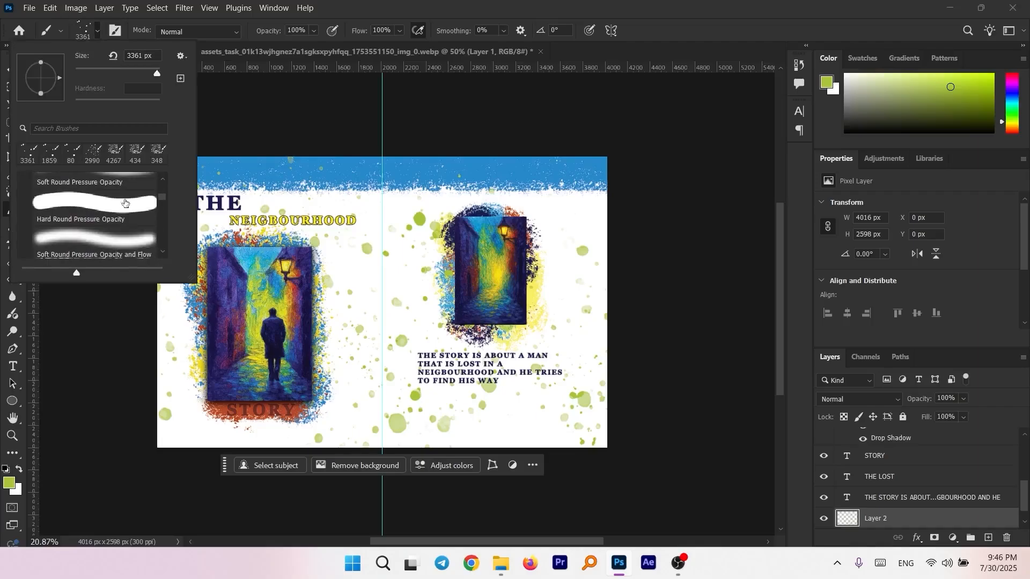
{"action": "scroll", "coordinate": [128, 199], "scroll_direction": "down", "scroll_amount": 3}
{"action": "scroll", "coordinate": [129, 212], "scroll_direction": "down", "scroll_amount": 6}
{"action": "left_click", "coordinate": [116, 216]}
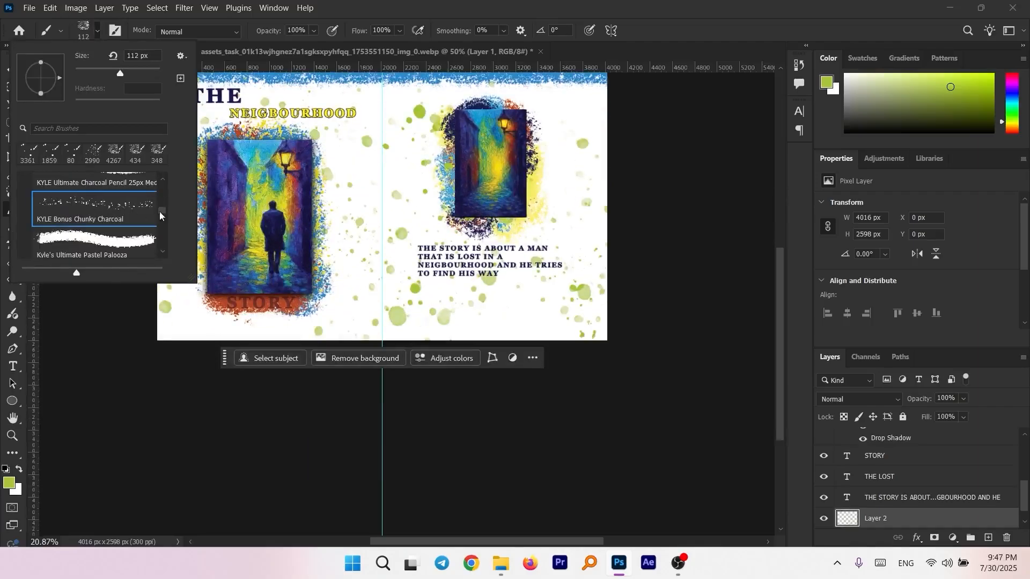
{"action": "mouse_move", "coordinate": [437, 212]}
{"action": "left_mouse_down"}
{"action": "mouse_move", "coordinate": [576, 224]}
{"action": "mouse_move", "coordinate": [526, 248]}
{"action": "left_mouse_up"}
{"action": "left_click", "coordinate": [393, 304]}
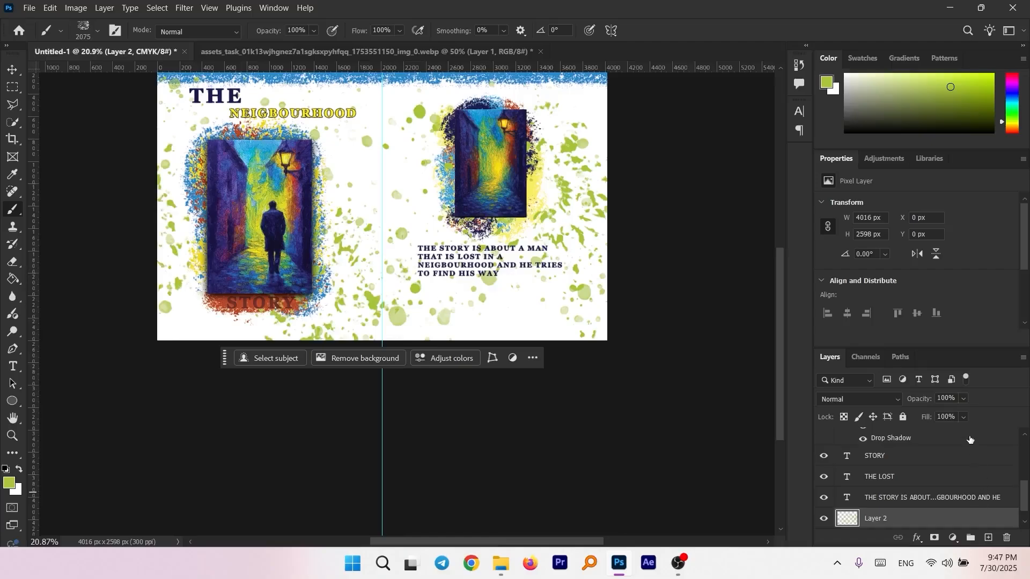
Step: Set the opacity of the spatter layer to 20%
{"action": "left_click", "coordinate": [945, 399]}
{"action": "type", "text": "20"}
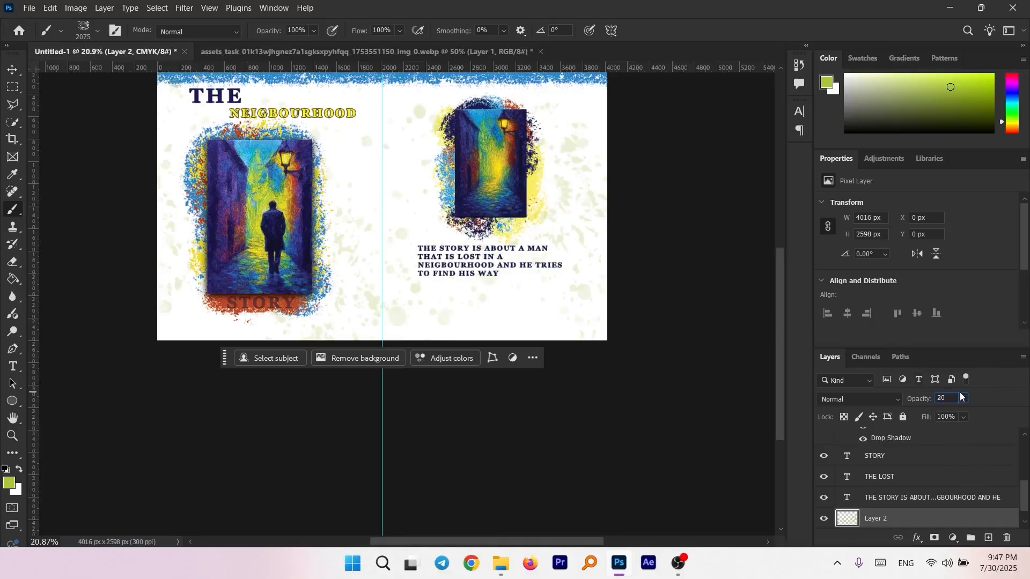
{"action": "key", "text": "Return"}
Step: Apply a Color Overlay in blue #008aff to the spatter layer
{"action": "double_click", "coordinate": [930, 521]}
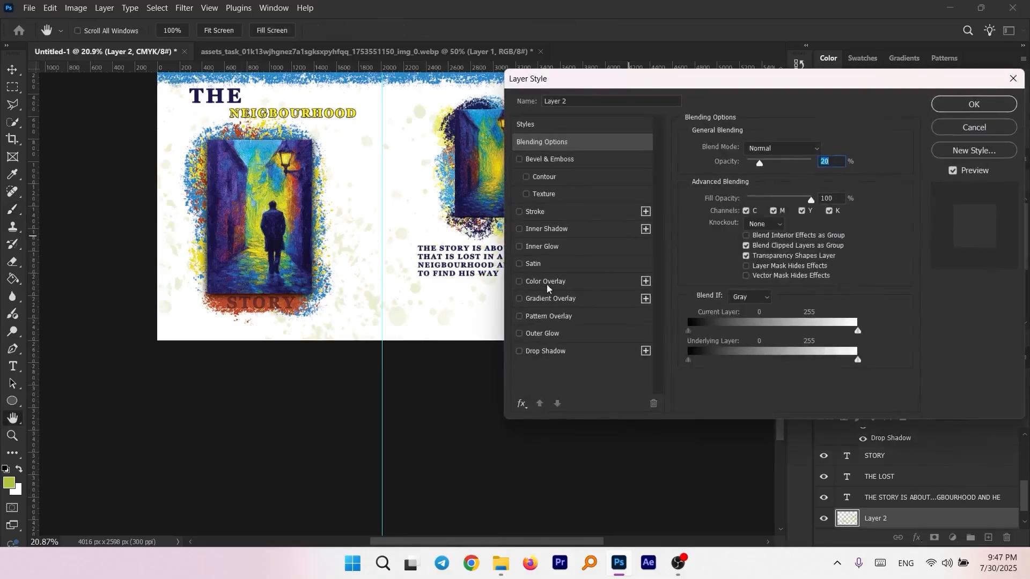
{"action": "left_click", "coordinate": [551, 275]}
{"action": "left_click", "coordinate": [824, 149]}
{"action": "left_click", "coordinate": [843, 139]}
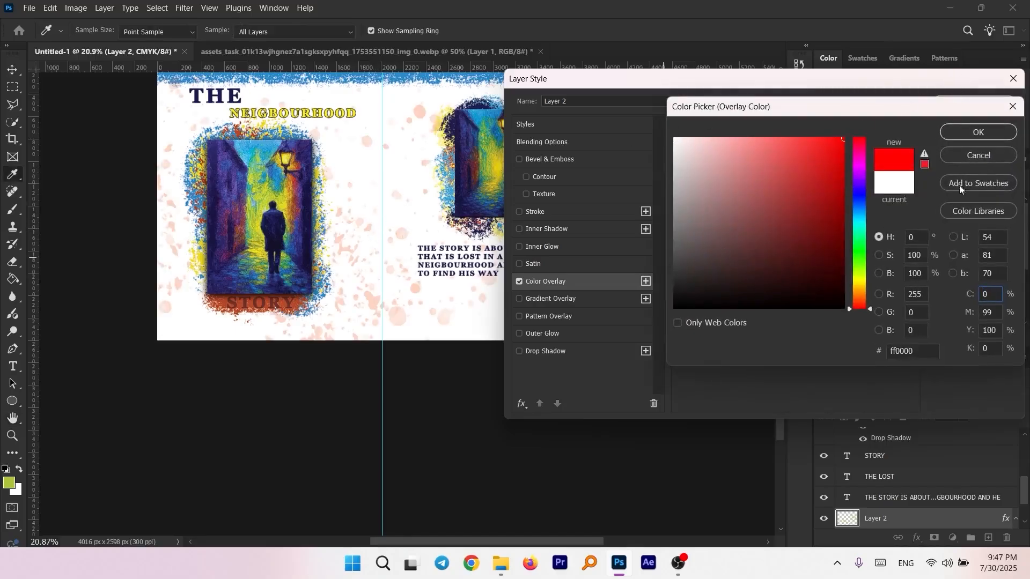
{"action": "left_click", "coordinate": [858, 210]}
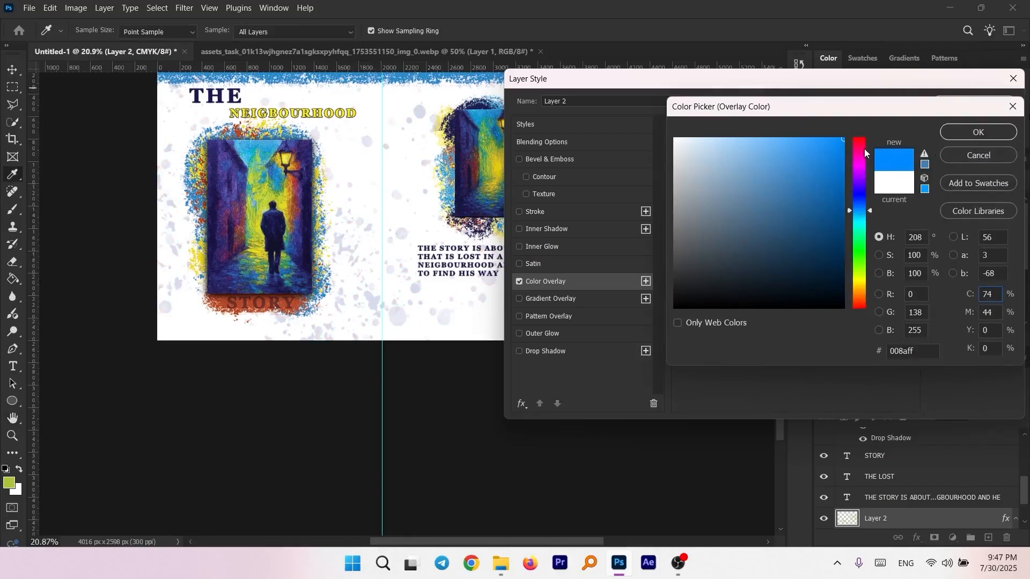
{"action": "left_click", "coordinate": [959, 131]}
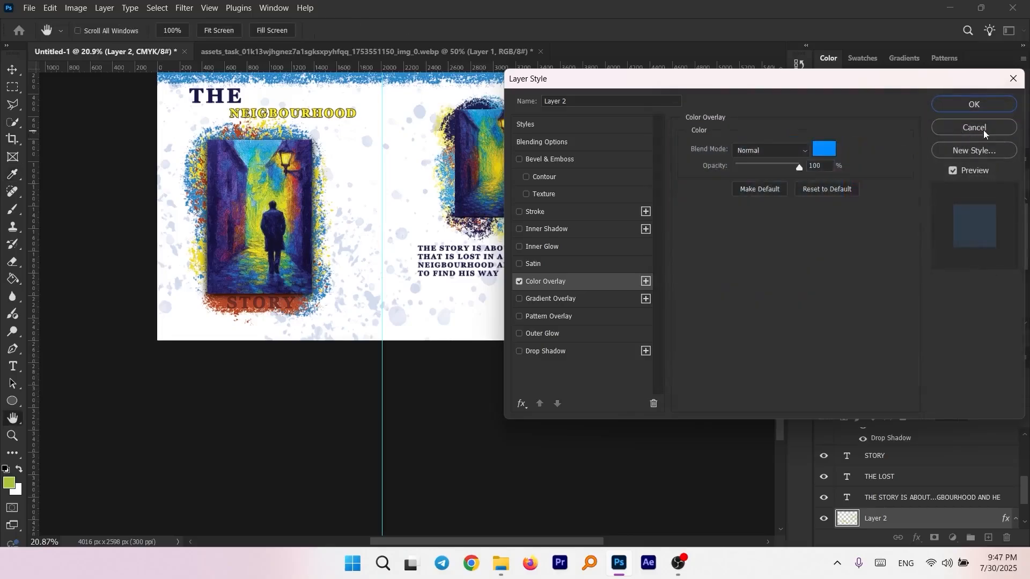
{"action": "left_click", "coordinate": [977, 103]}
Step: Paint more spatters across both pages on the spatter layer with the charcoal brush enlarged to 2266 px
{"action": "key", "text": "b"}
{"action": "right_click", "coordinate": [453, 215], "text": "alt"}
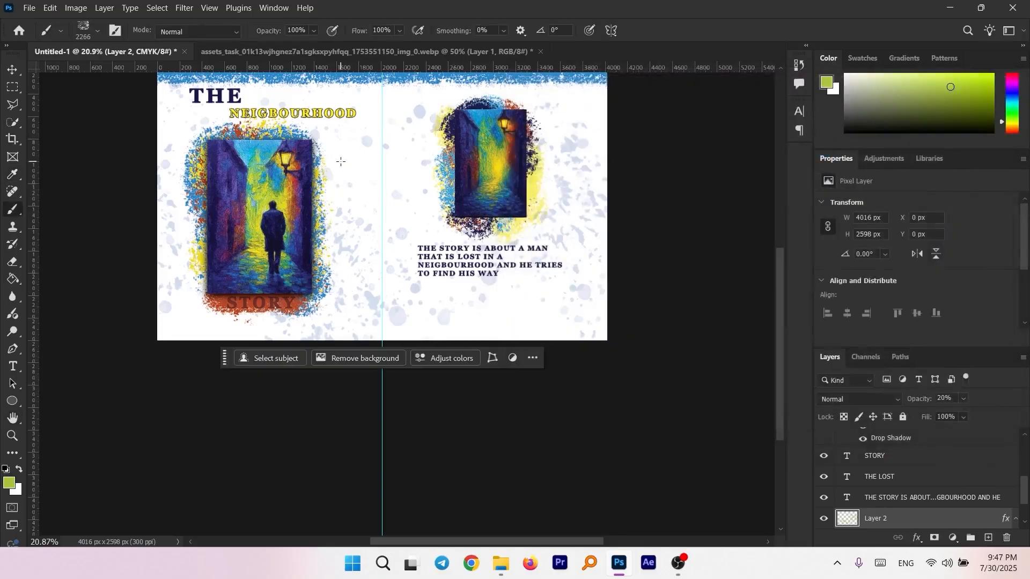
{"action": "left_click_drag", "start_coordinate": [340, 161], "coordinate": [336, 222]}
{"action": "mouse_move", "coordinate": [201, 321]}
{"action": "left_mouse_down"}
{"action": "mouse_move", "coordinate": [155, 206]}
{"action": "mouse_move", "coordinate": [170, 126]}
{"action": "mouse_move", "coordinate": [282, 142]}
{"action": "mouse_move", "coordinate": [373, 228]}
{"action": "left_mouse_up"}
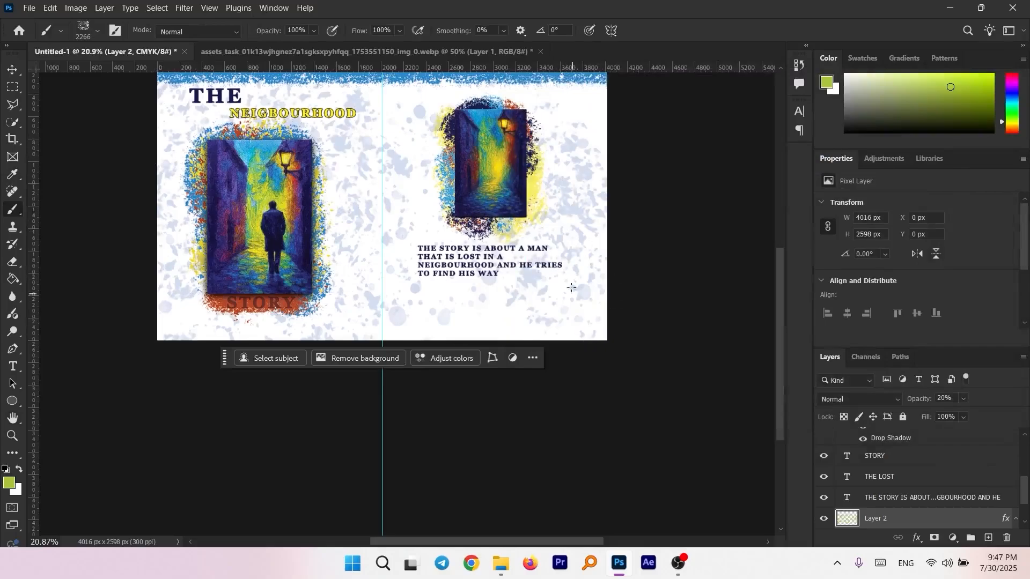
{"action": "scroll", "coordinate": [361, 289], "scroll_direction": "down", "scroll_amount": 1}
{"action": "scroll", "coordinate": [361, 289], "scroll_direction": "up", "scroll_amount": 4}
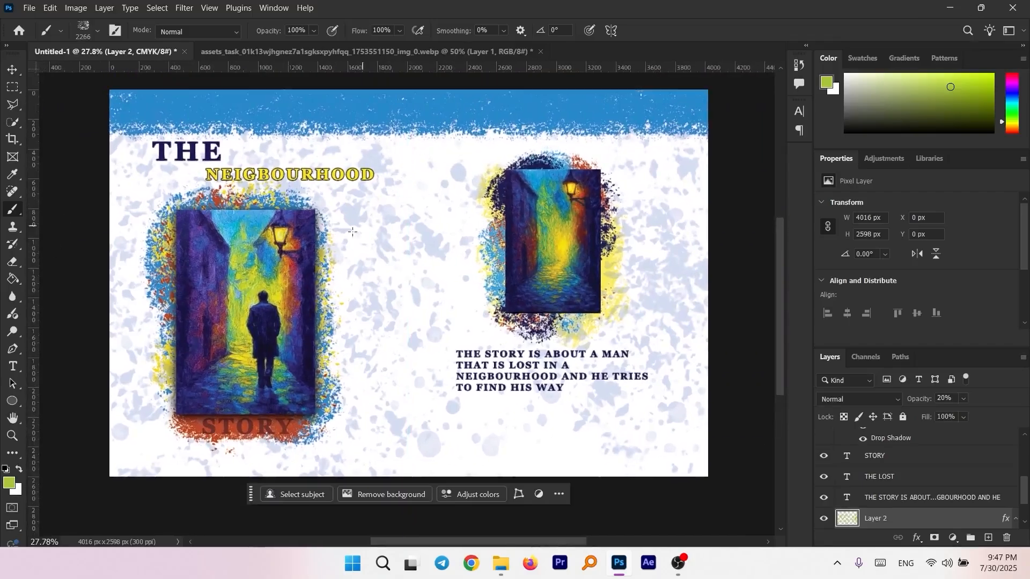
Step: Show the centre guide and shift the NEIGBOURHOOD title slightly left, away from the centre fold
{"action": "key", "text": "ctrl+semicolon"}
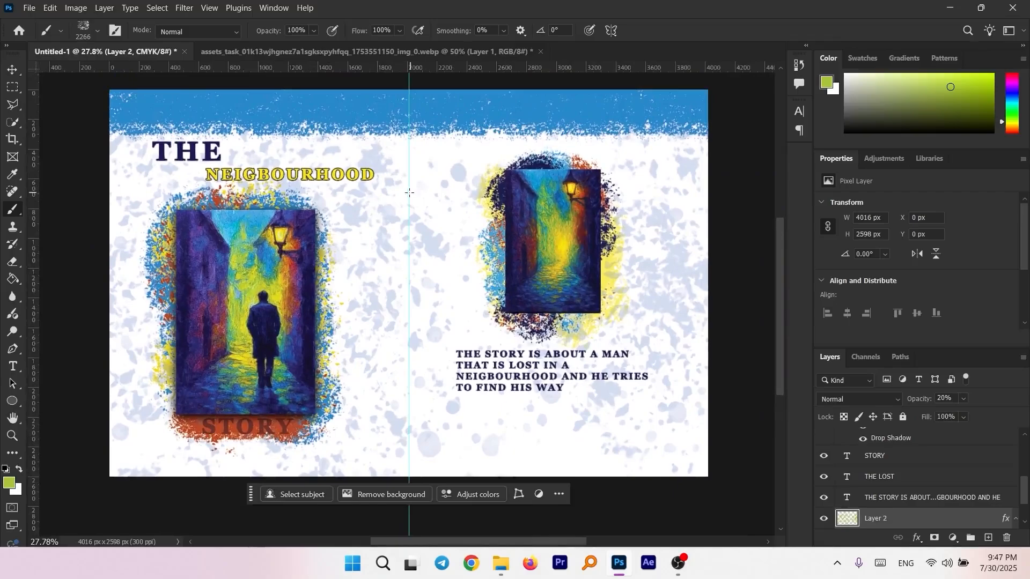
{"action": "key", "text": "v"}
{"action": "left_click_drag", "start_coordinate": [317, 177], "coordinate": [303, 177]}
{"action": "left_click", "coordinate": [75, 202]}
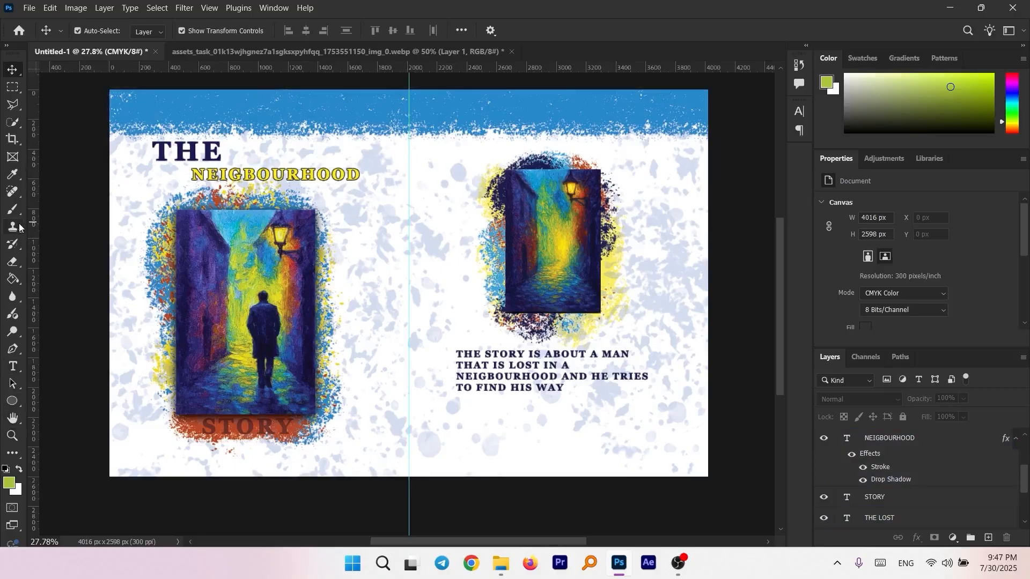
Step: Place vertical guides about 598 px apart on either side of the centre guide and shift the story blurb right, clear of the nearest one
{"action": "left_click_drag", "start_coordinate": [33, 228], "coordinate": [367, 234]}
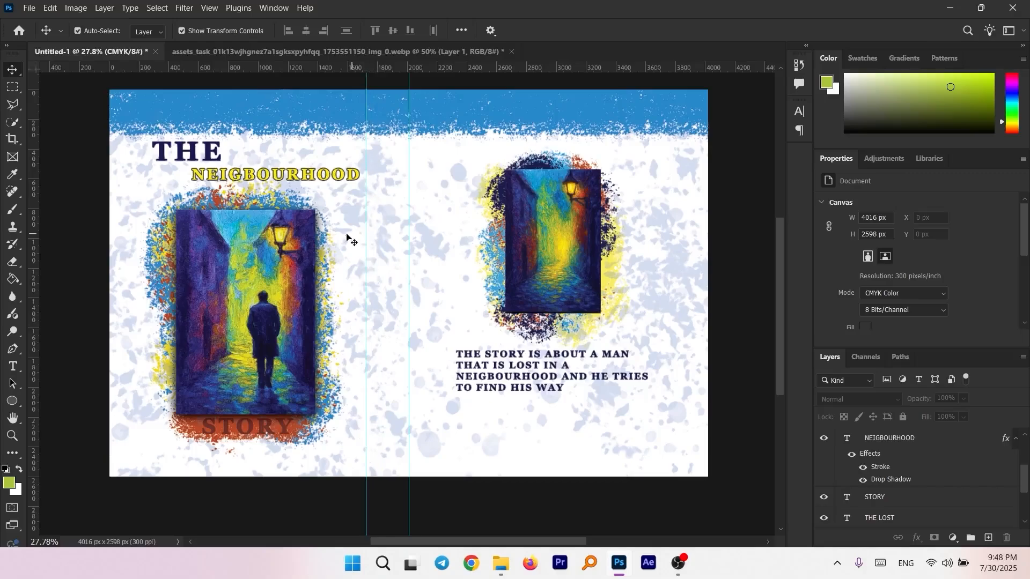
{"action": "left_click_drag", "start_coordinate": [31, 226], "coordinate": [453, 232]}
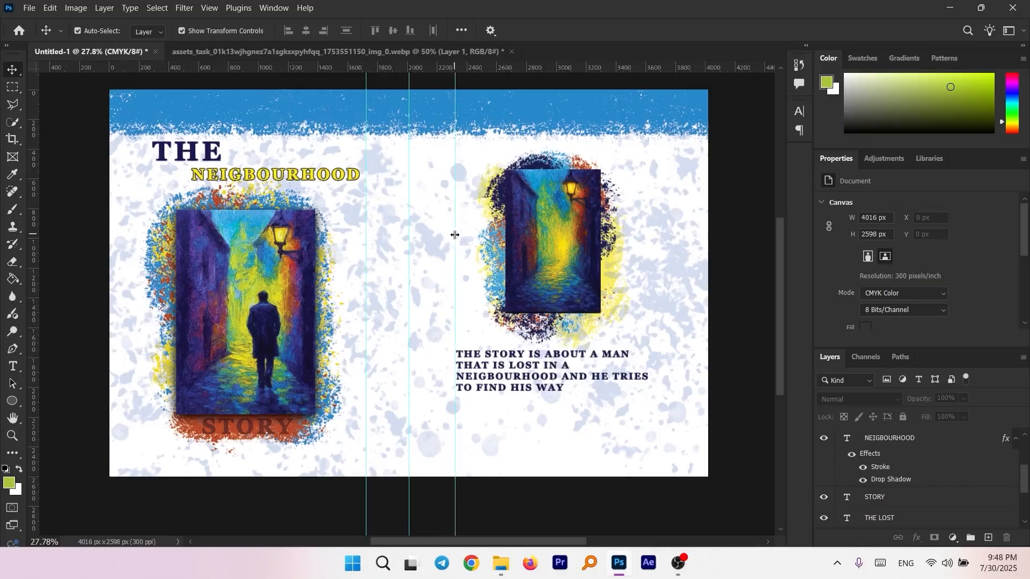
{"action": "left_click_drag", "start_coordinate": [516, 357], "coordinate": [526, 365]}
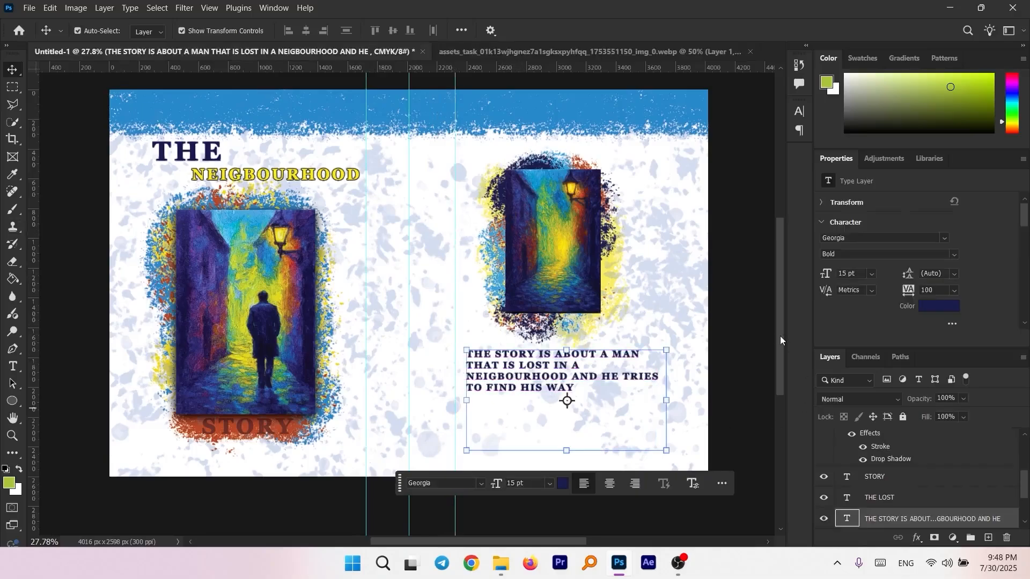
{"action": "left_click", "coordinate": [742, 292]}
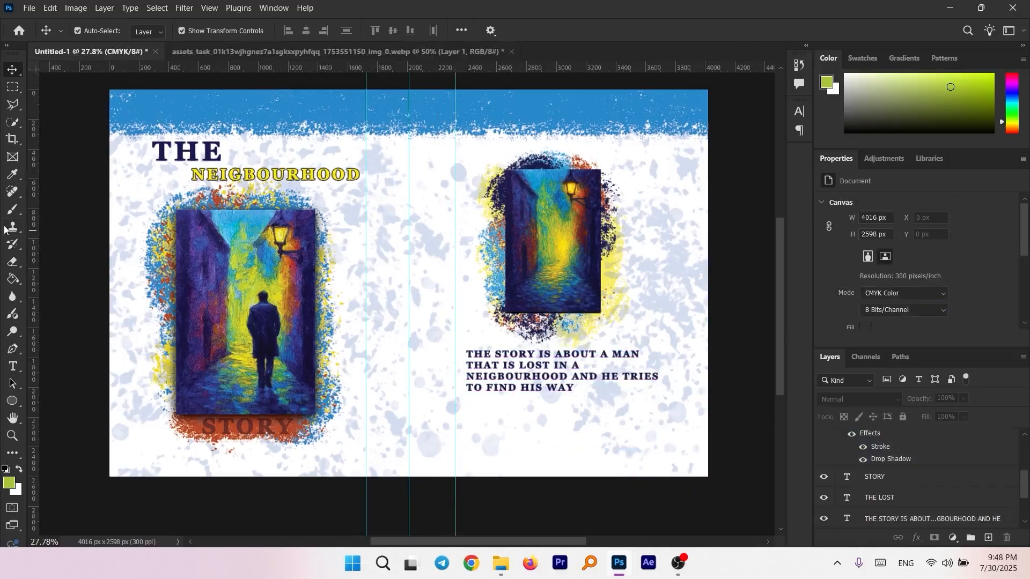
Step: Select the strip of about 598 x 2296 px between the outer guides below the blue band, and add a new layer beneath the spatter layer
{"action": "left_click", "coordinate": [16, 91]}
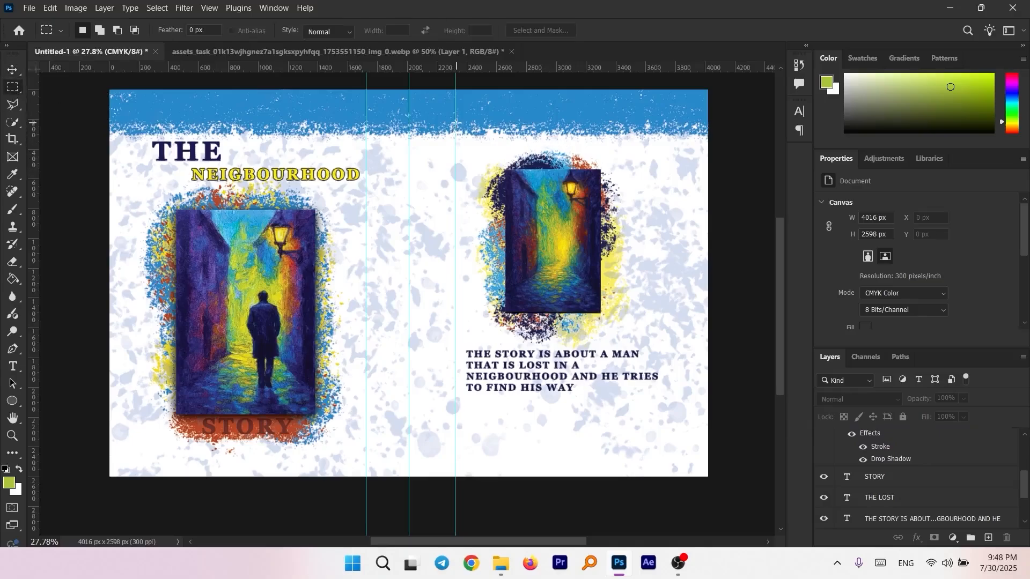
{"action": "left_click_drag", "start_coordinate": [456, 134], "coordinate": [367, 488]}
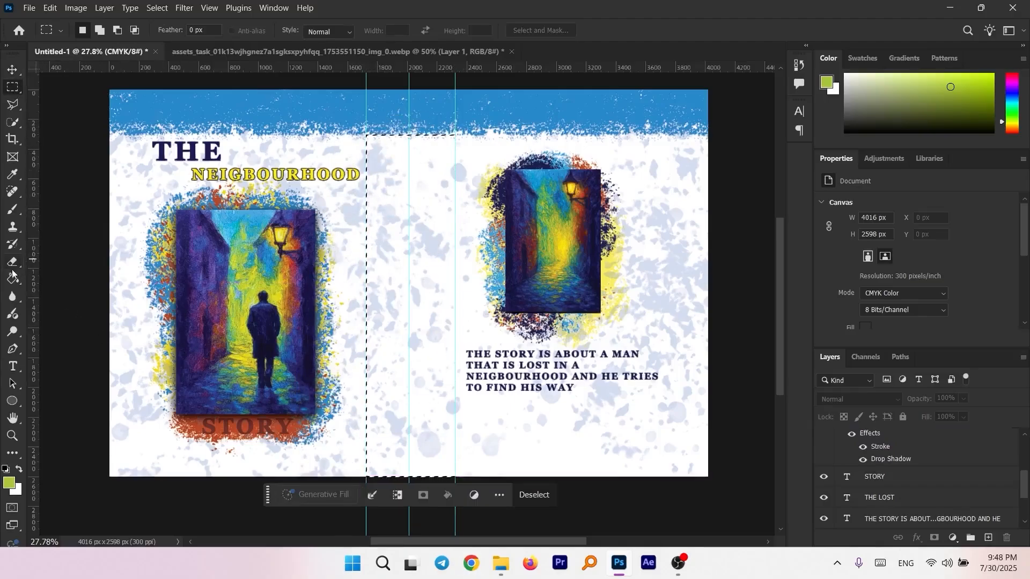
{"action": "left_click", "coordinate": [13, 209]}
{"action": "scroll", "coordinate": [923, 483], "scroll_direction": "down", "scroll_amount": 2}
{"action": "left_click", "coordinate": [955, 519]}
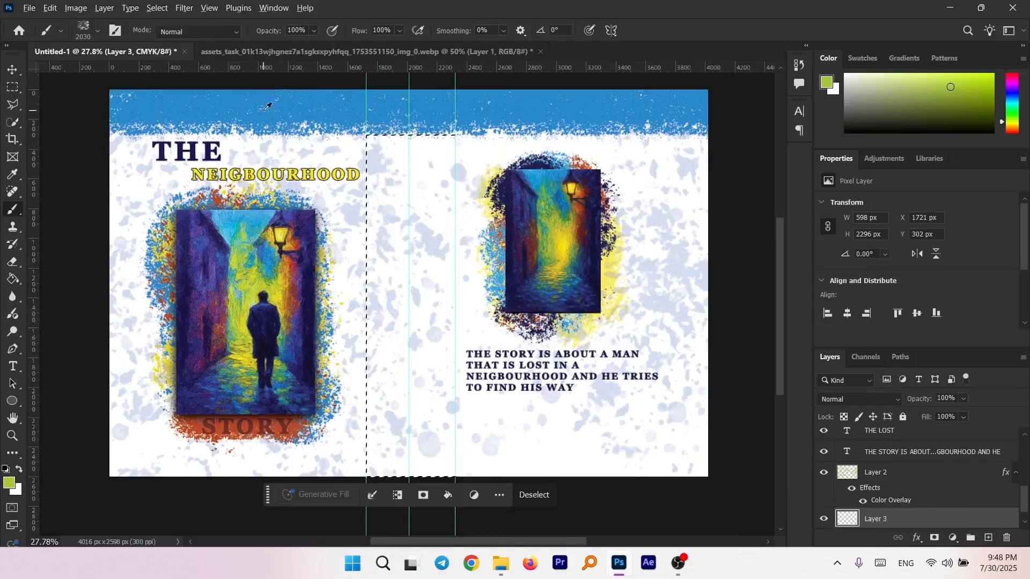
Step: Paint the selected spine strip in the blue sampled from the upper band with the brush at 2163 px, then clear the selection
{"action": "left_click", "coordinate": [238, 111], "text": "alt"}
{"action": "right_click", "coordinate": [401, 206], "text": "alt"}
{"action": "left_click_drag", "start_coordinate": [411, 134], "coordinate": [353, 578]}
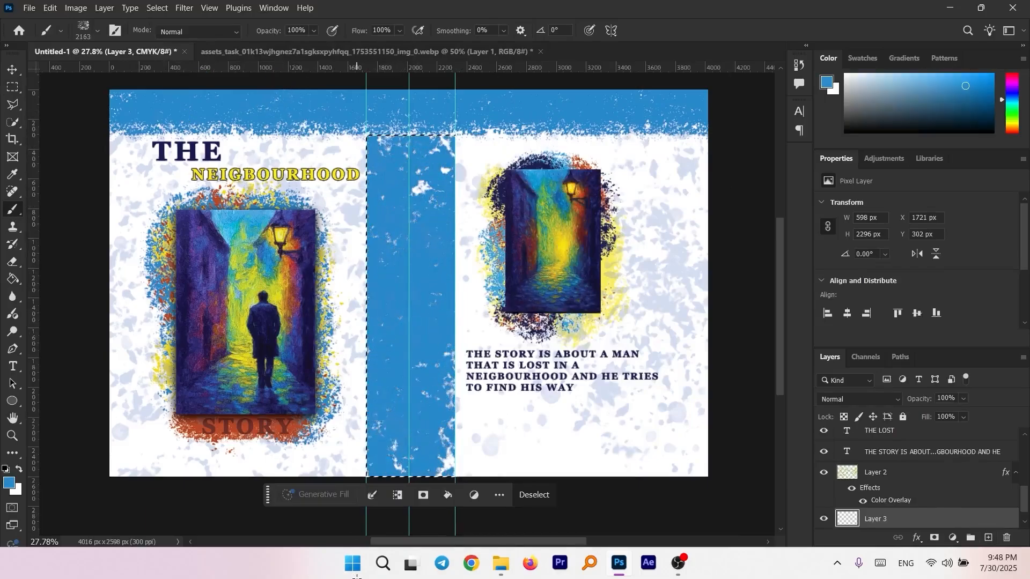
{"action": "key", "text": "ctrl+d"}
{"action": "right_click", "coordinate": [415, 144], "text": "alt"}
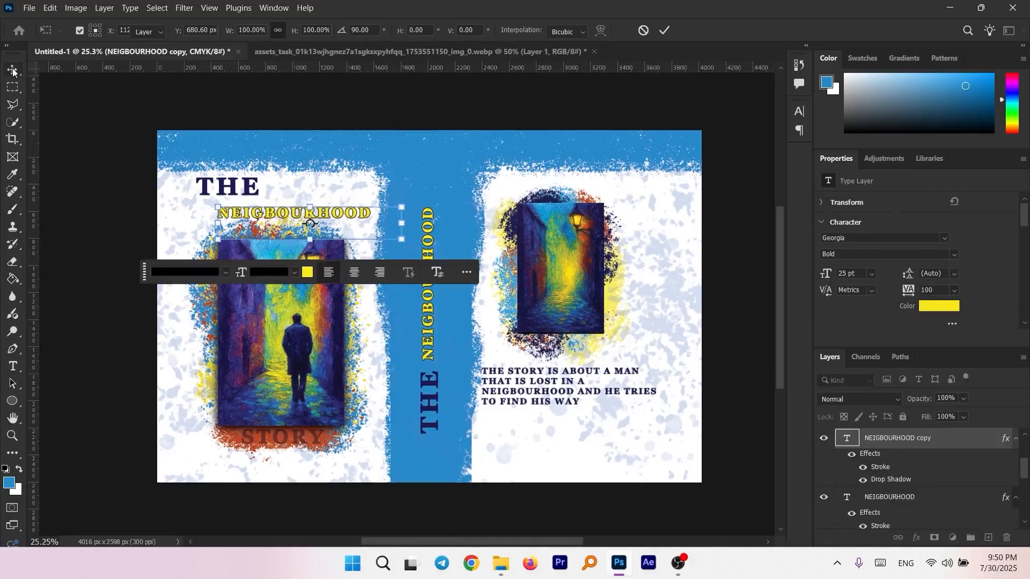
Step: Apply the 90° rotation of the NEIGBOURHOOD title copy on the blue spine and deselect it
{"action": "left_click", "coordinate": [160, 99]}
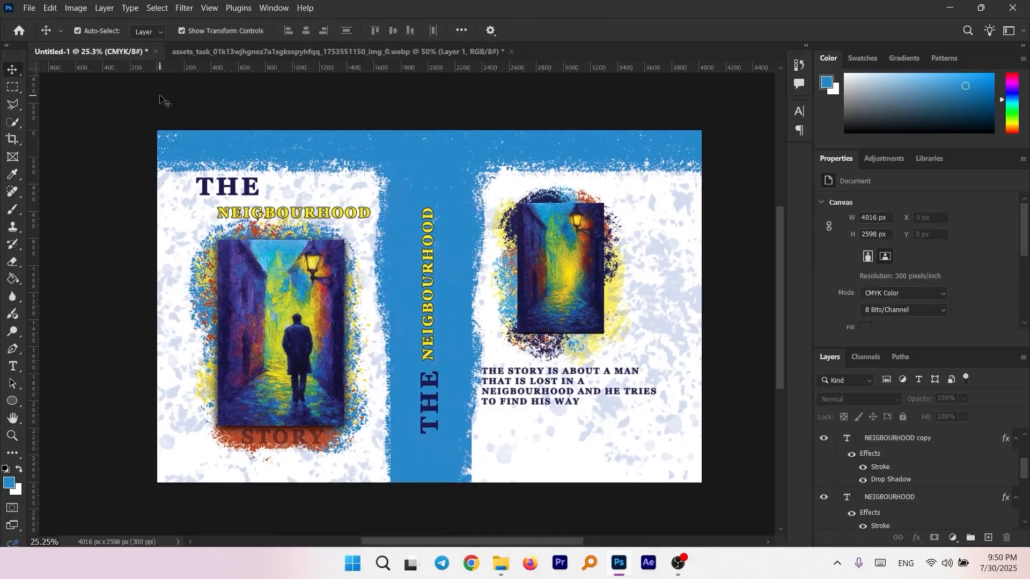